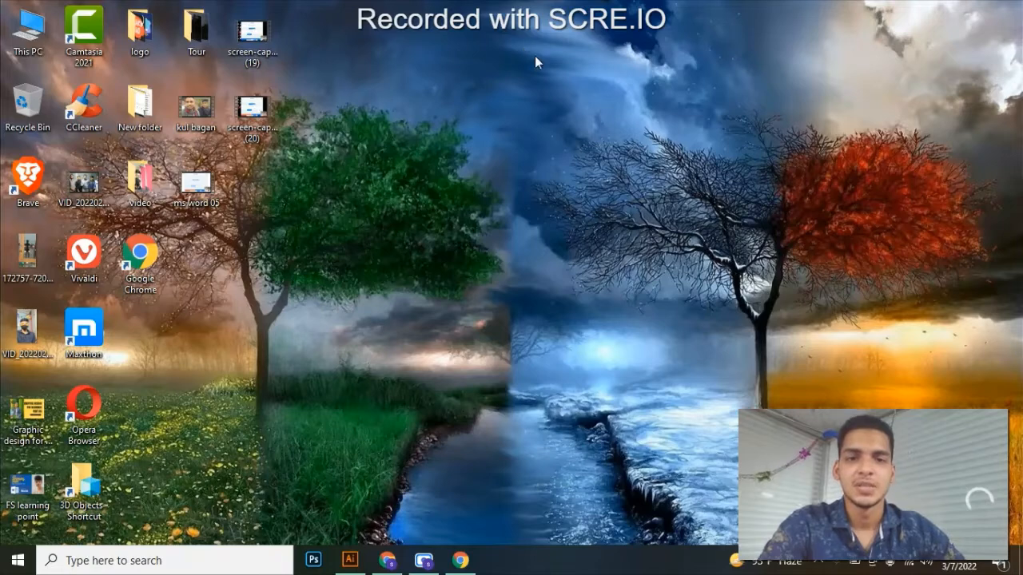
pyautogui.rightClick(521, 46)
pyautogui.click(555, 92)
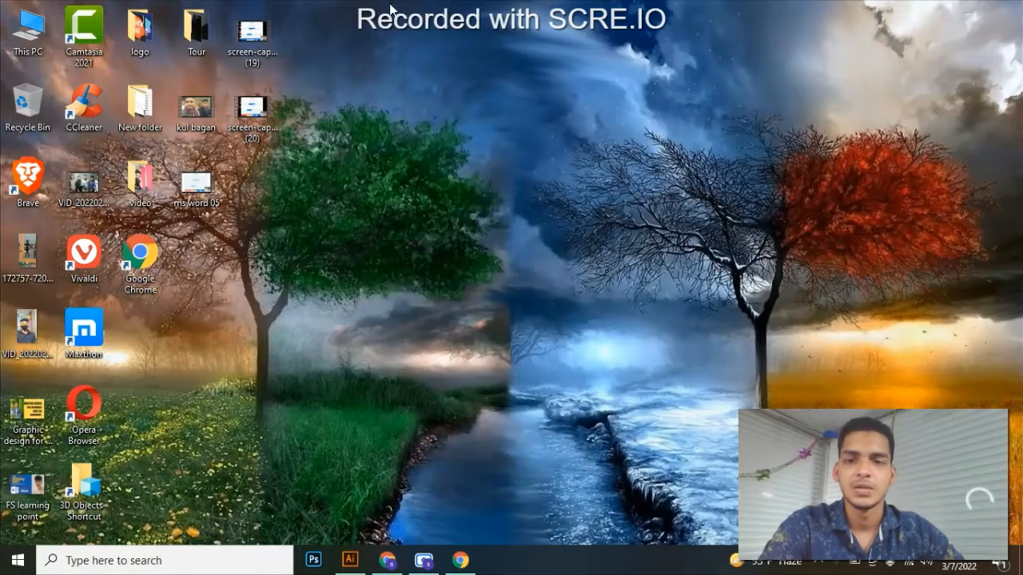
pyautogui.click(356, 566)
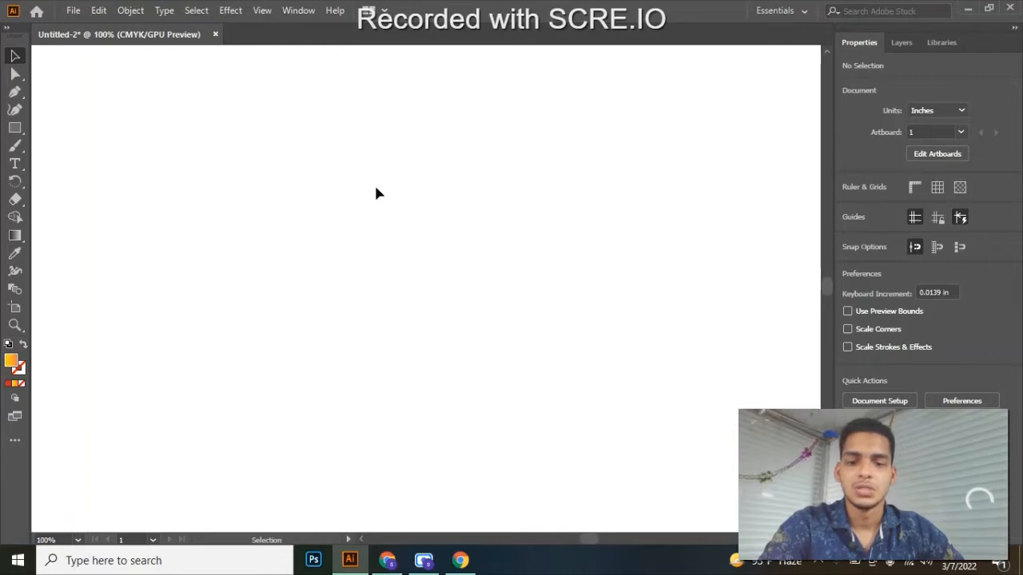
pyautogui.keyDown('alt'); pyautogui.scroll(-1, 374, 182); pyautogui.keyUp('alt')
pyautogui.keyDown('alt'); pyautogui.scroll(-1, 375, 191); pyautogui.keyUp('alt')
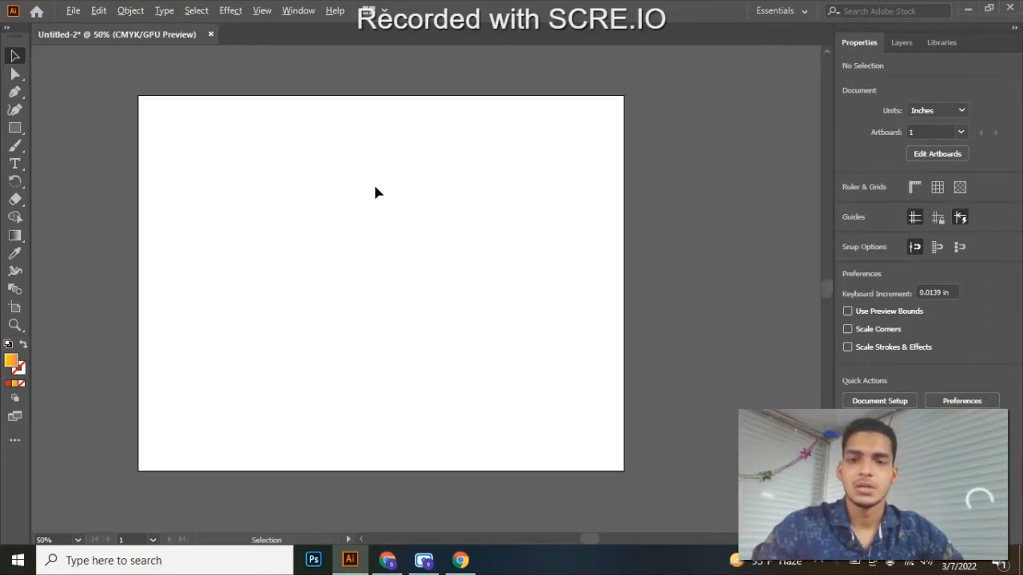
pyautogui.keyDown('alt'); pyautogui.scroll(1, 375, 192); pyautogui.keyUp('alt')
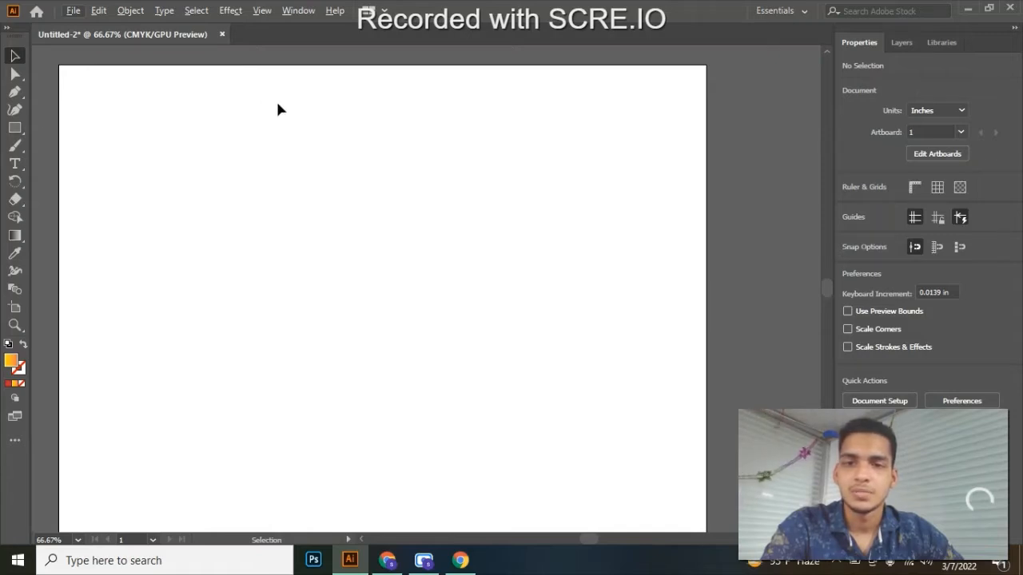
pyautogui.click(968, 9)
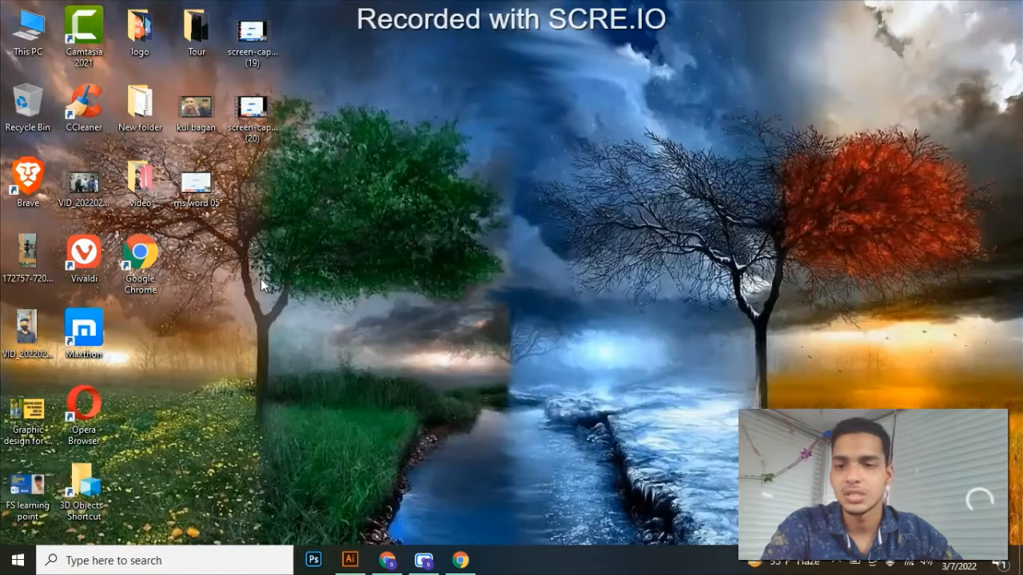
# Open Google Chrome in a maximized window with the purple "S" profile
pyautogui.doubleClick(140, 260)
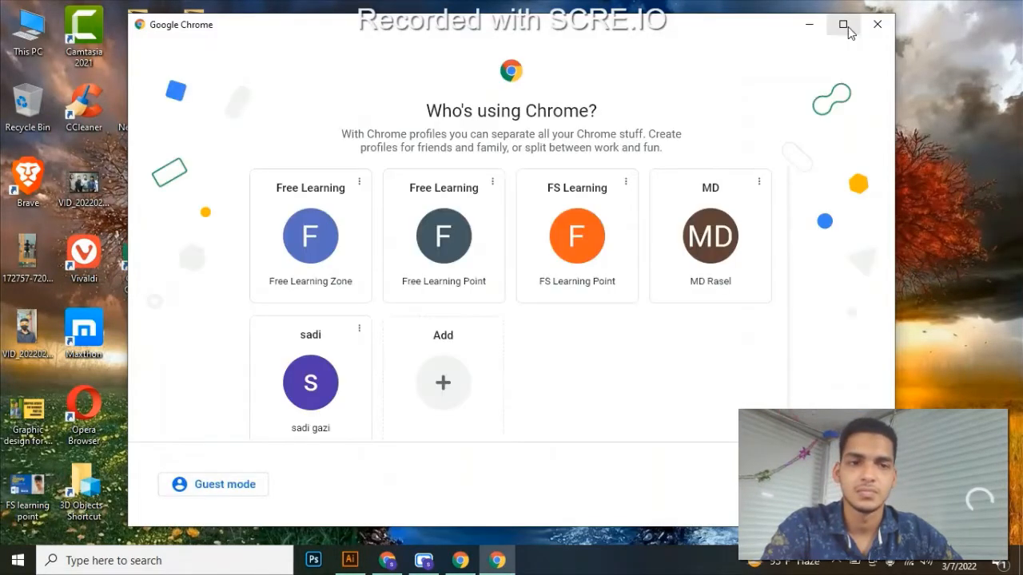
pyautogui.click(843, 25)
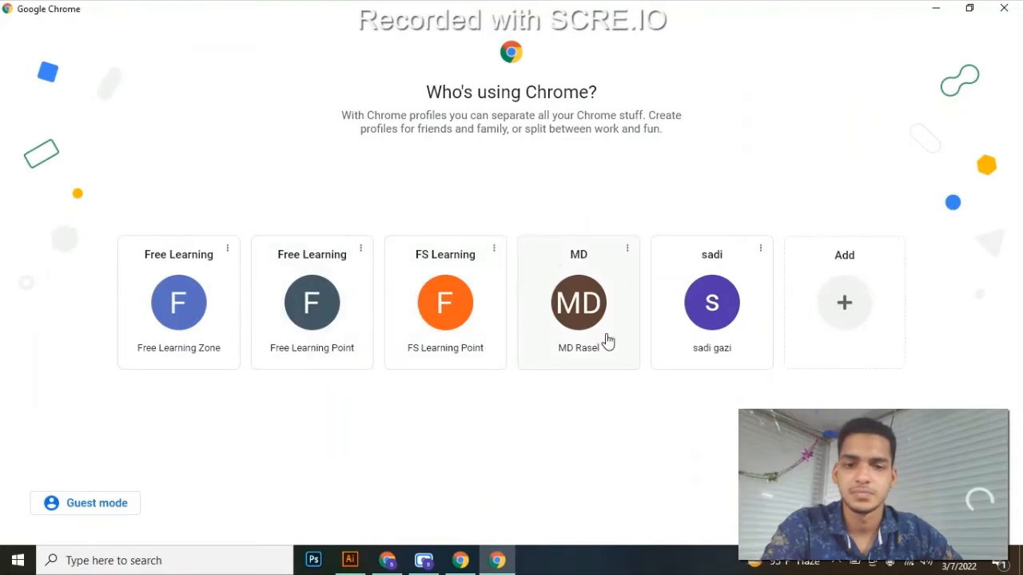
pyautogui.click(729, 297)
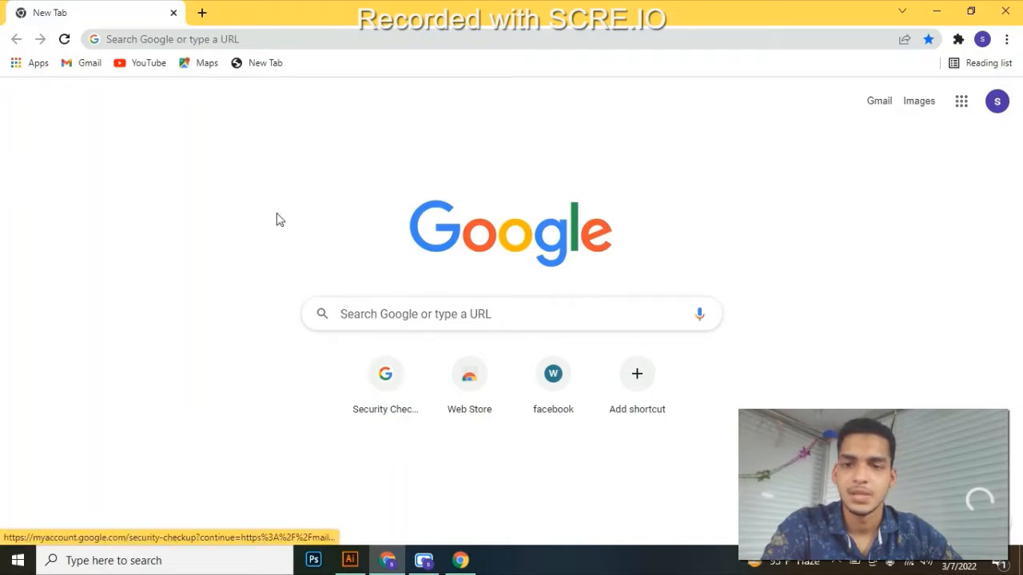
# Search Google for "business card" and show the image results
pyautogui.click(156, 37)
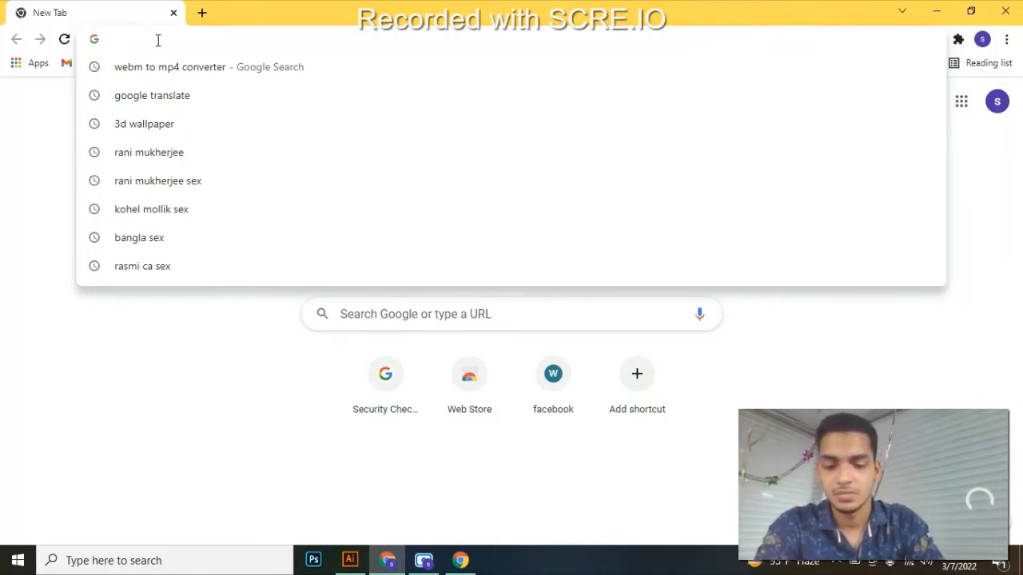
pyautogui.write('buiss')
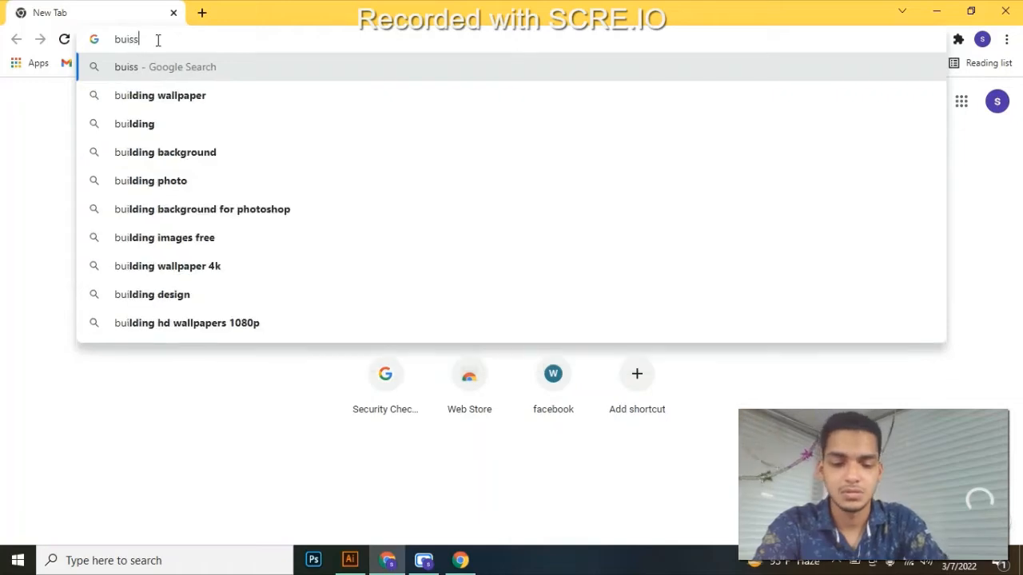
pyautogui.write('ness')
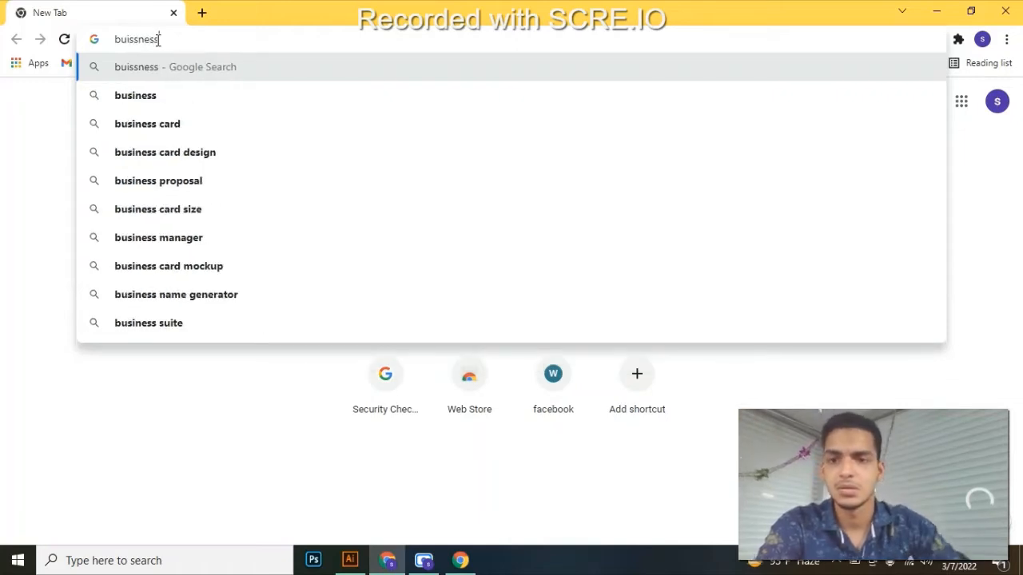
pyautogui.click(329, 133)
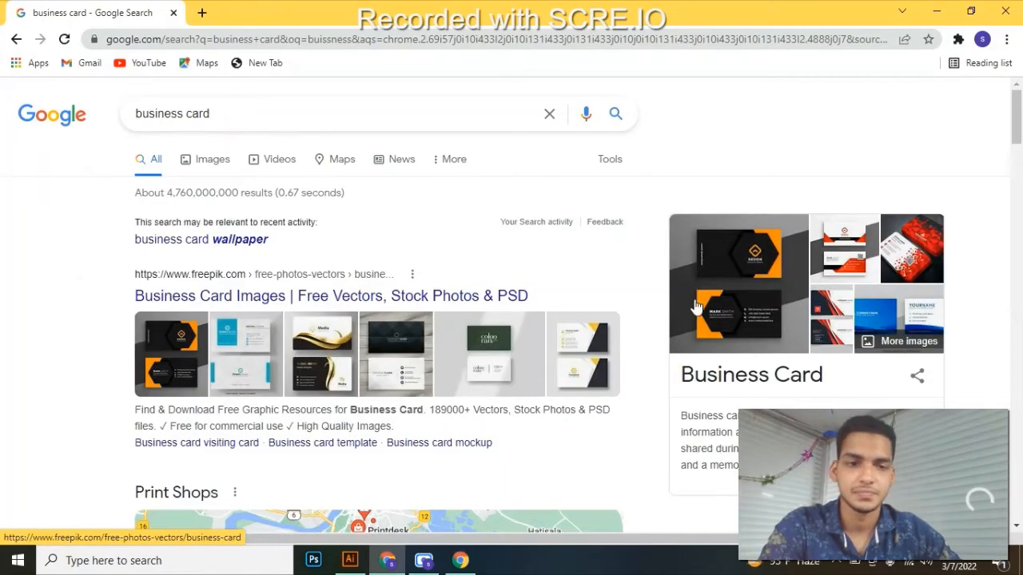
pyautogui.scroll(-2, 735, 303)
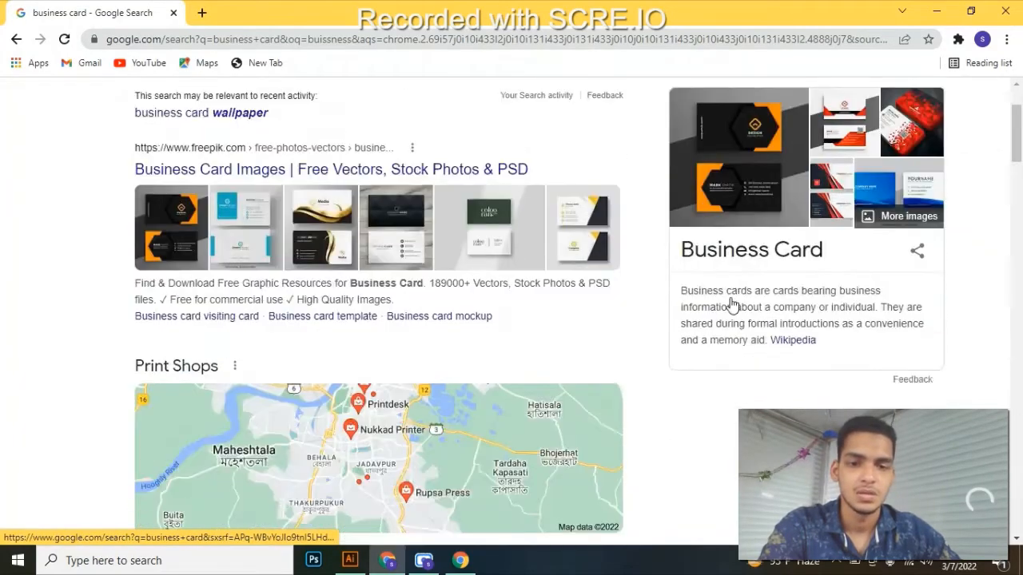
pyautogui.scroll(-3, 734, 303)
pyautogui.scroll(4, 716, 303)
pyautogui.click(215, 86)
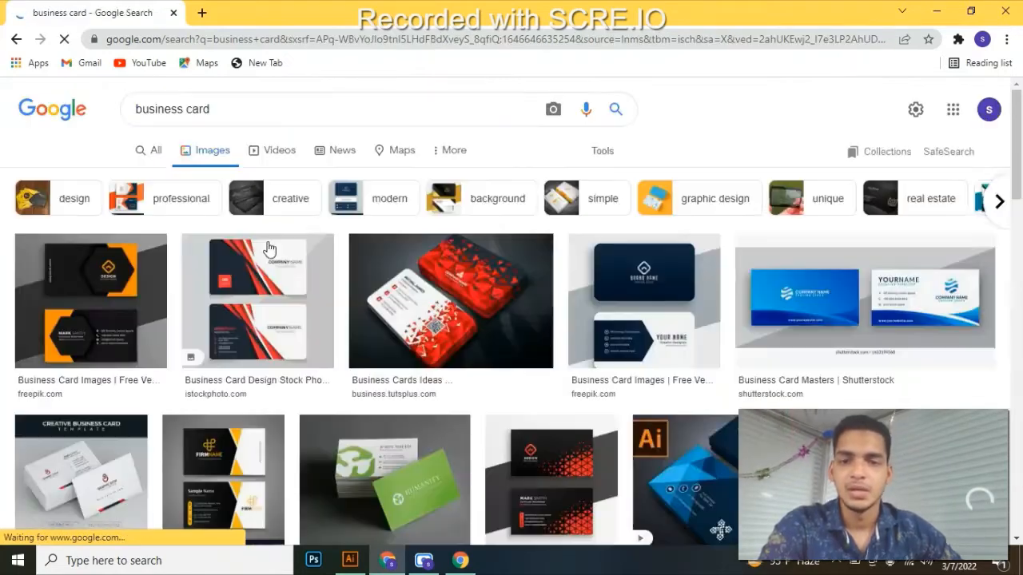
# Browse the business card images and open the preview of the teal, black and white design from parrotdm.com
pyautogui.scroll(-2, 531, 312)
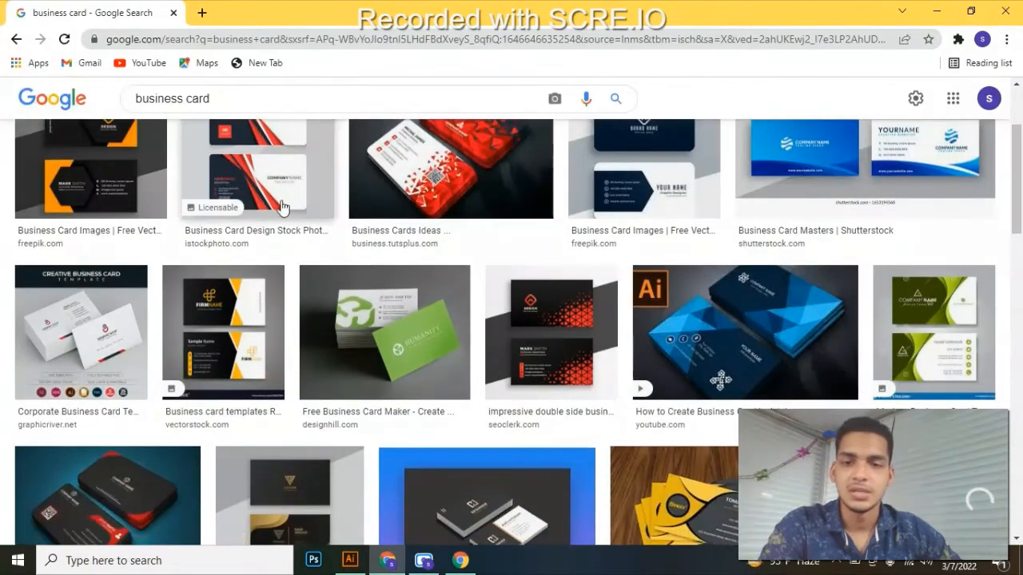
pyautogui.scroll(-2, 874, 301)
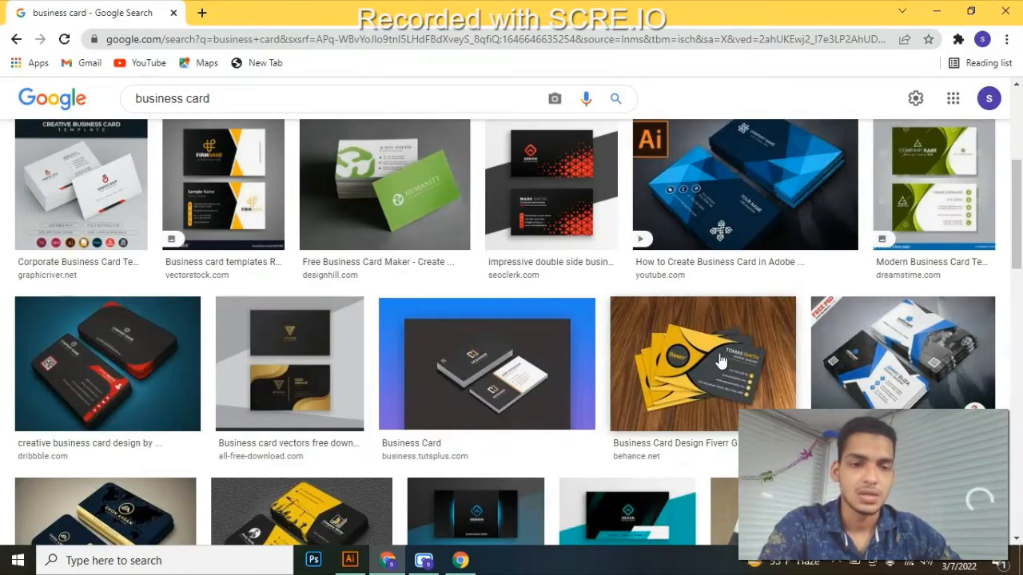
pyautogui.scroll(-2, 684, 359)
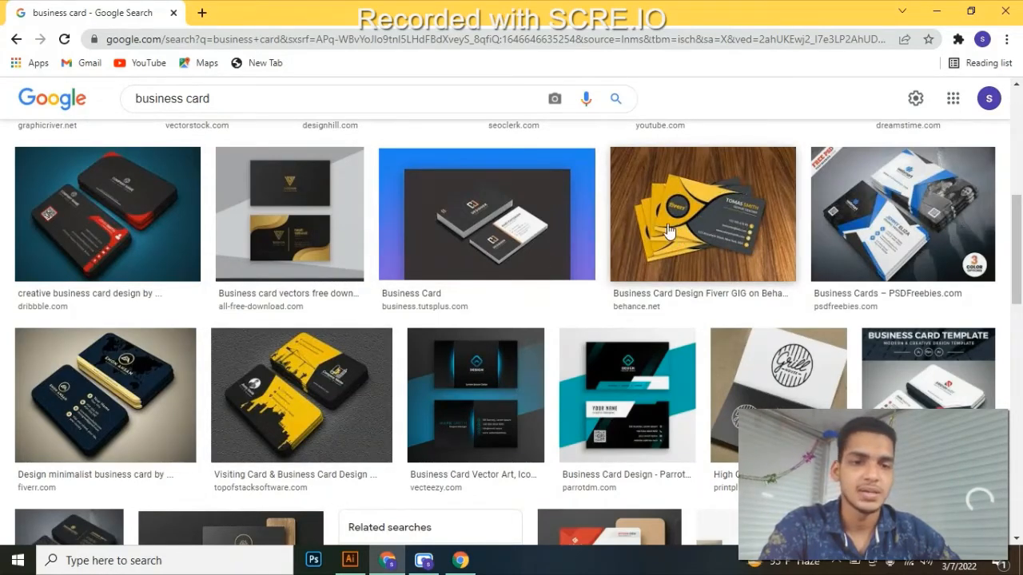
pyautogui.scroll(-2, 731, 306)
pyautogui.scroll(1, 715, 311)
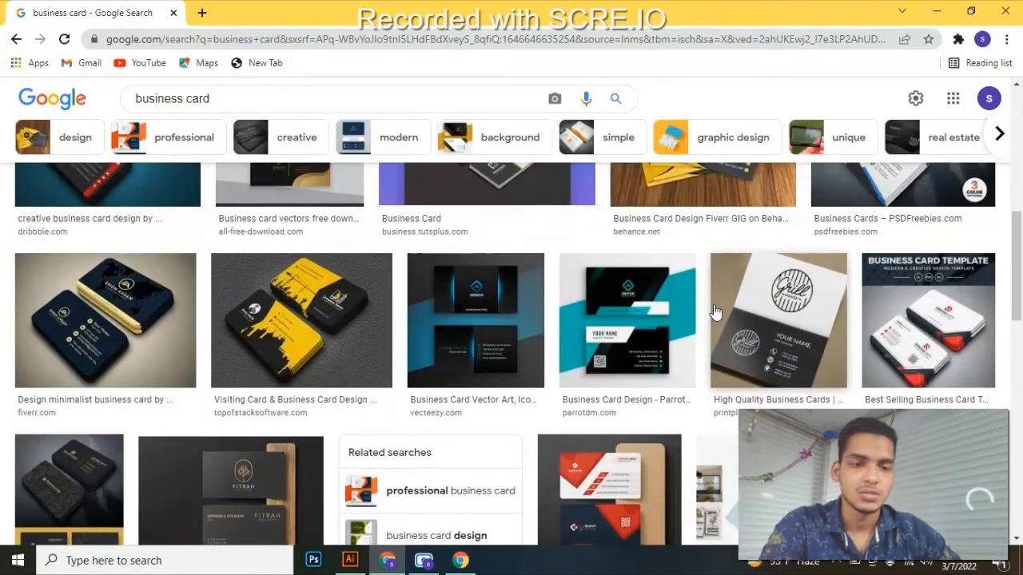
pyautogui.scroll(1, 751, 312)
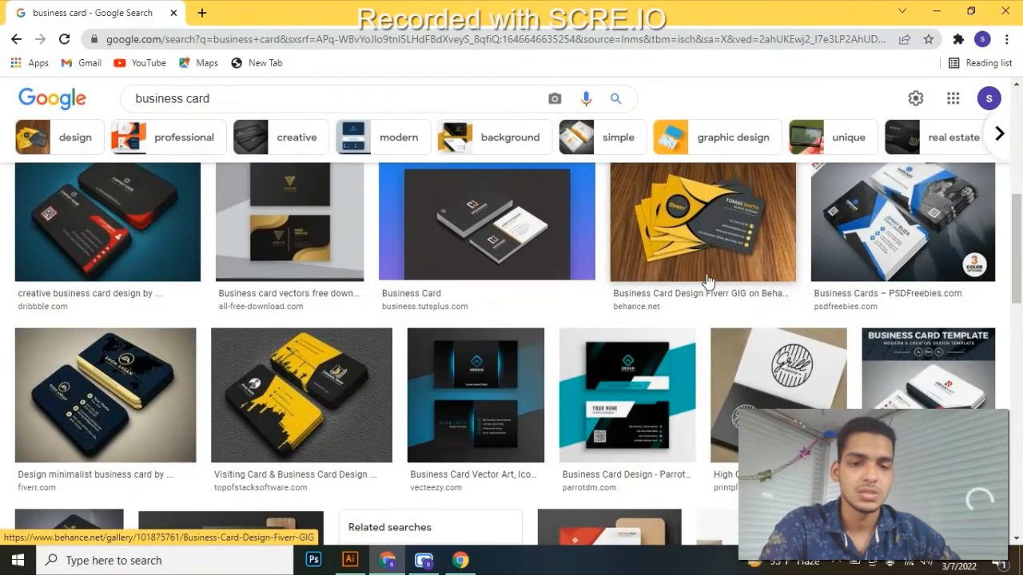
pyautogui.click(604, 360)
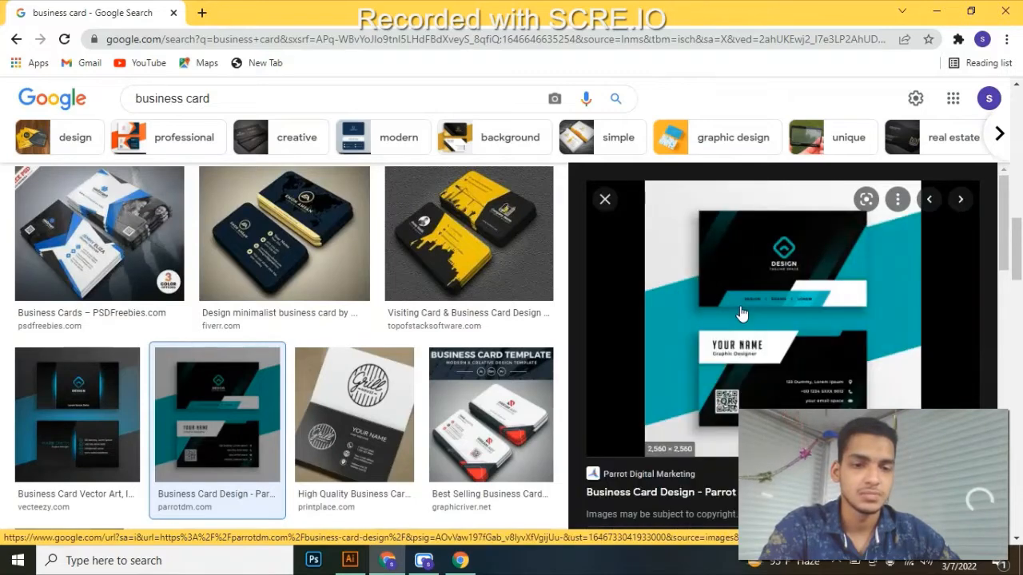
# Copy the previewed business card image and minimize the browser
pyautogui.rightClick(781, 300)
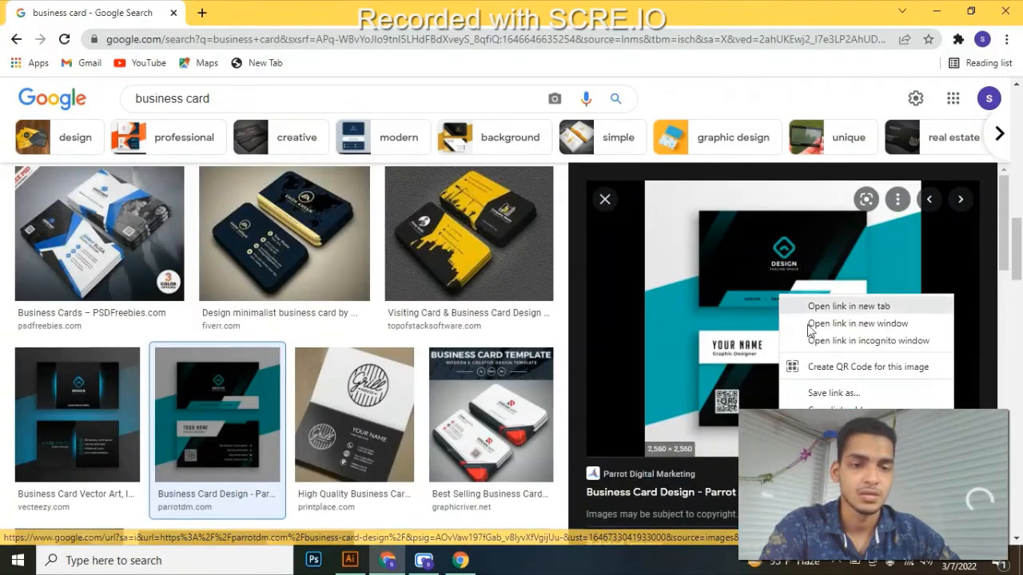
pyautogui.press('Escape')
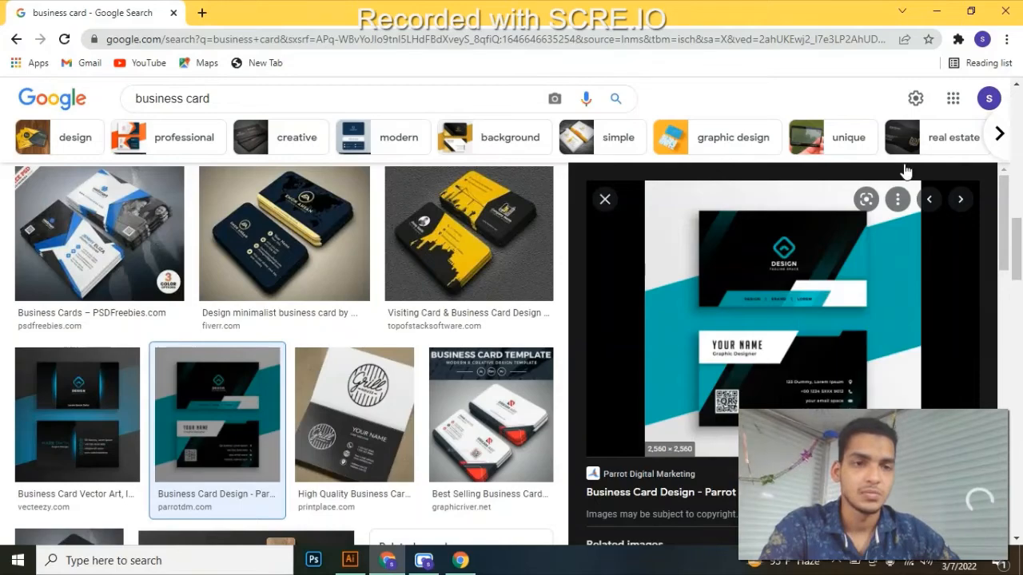
pyautogui.click(938, 13)
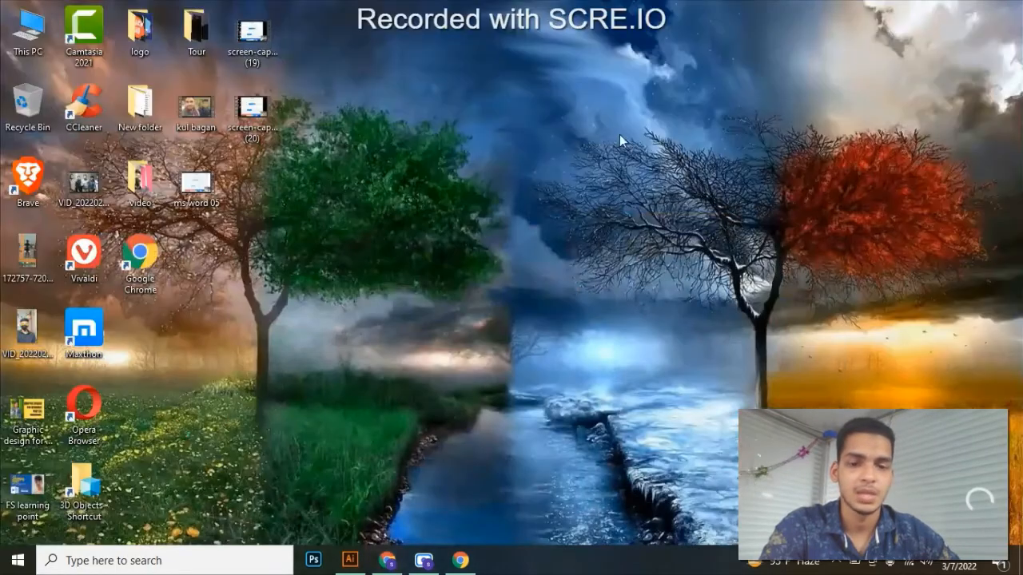
# Switch to Illustrator and paste the copied business card image into the open document
pyautogui.rightClick(577, 30)
pyautogui.click(641, 73)
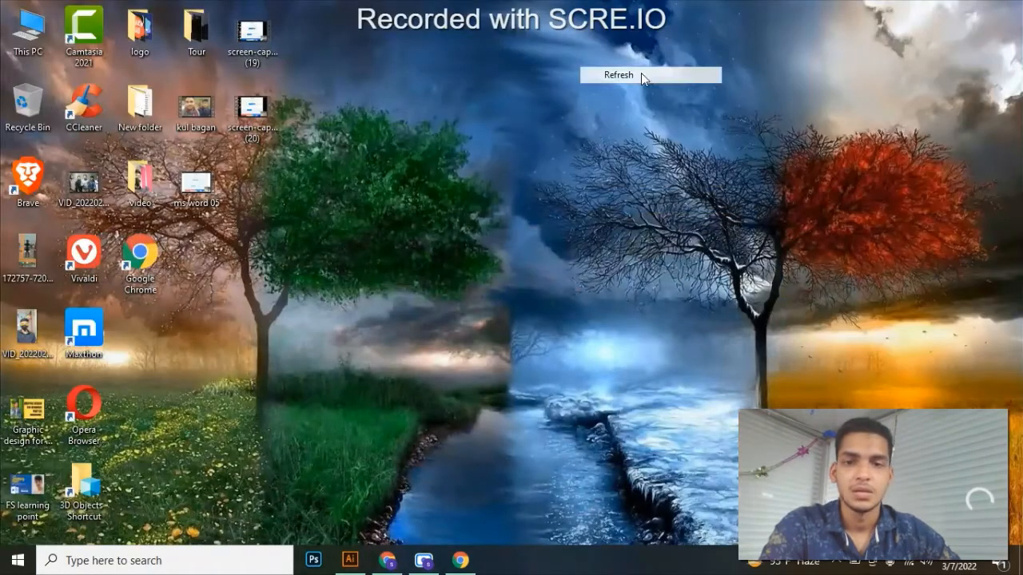
pyautogui.click(350, 560)
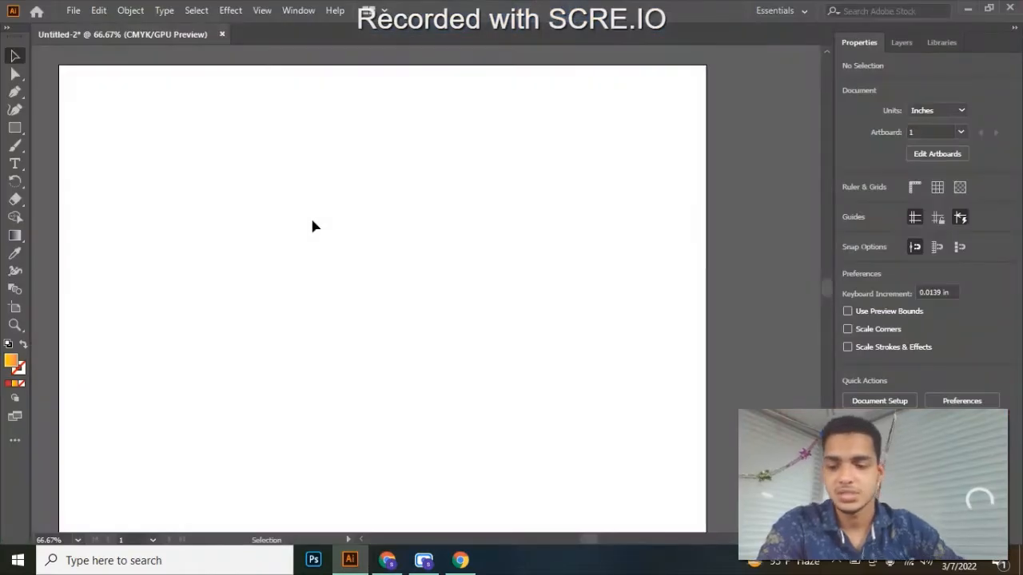
pyautogui.press('a')
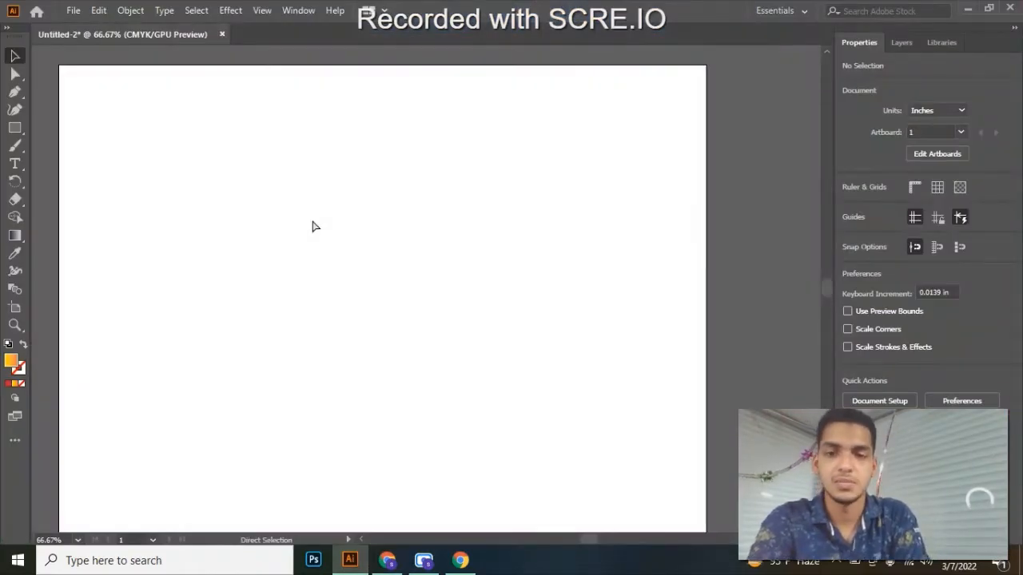
pyautogui.hotkey('ctrl', 'v')
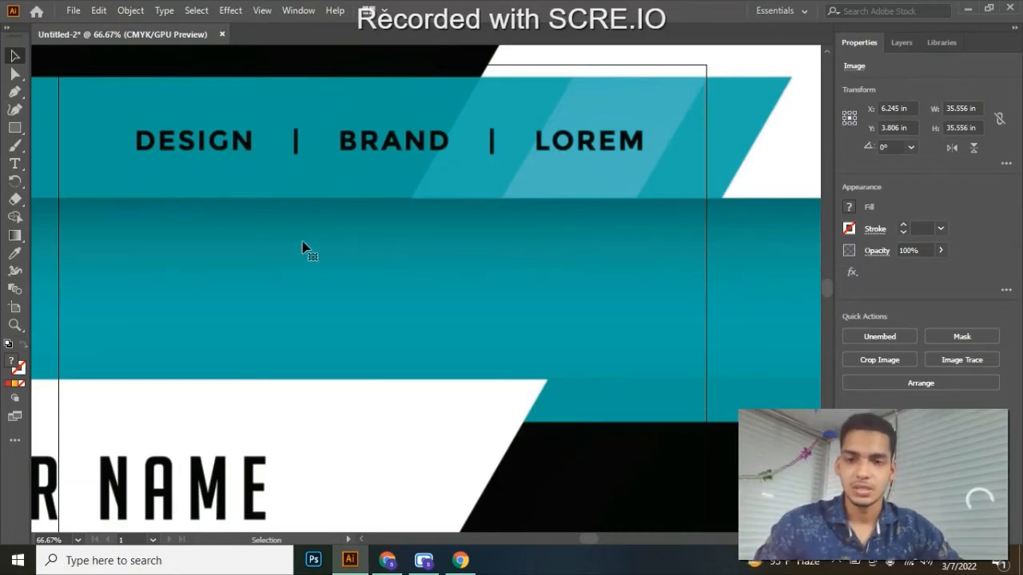
pyautogui.scroll(-4, 356, 246)
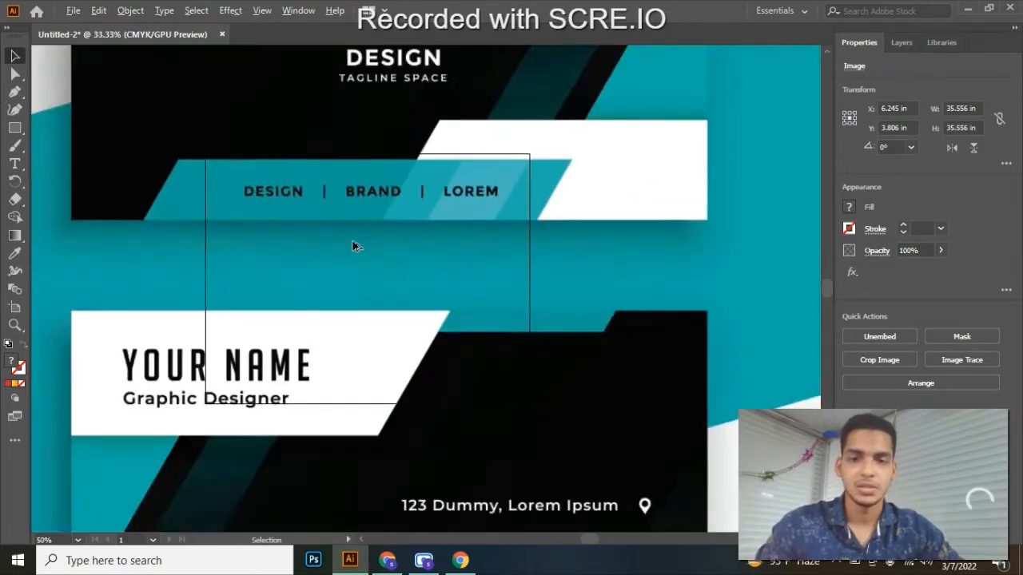
pyautogui.scroll(-2, 394, 208)
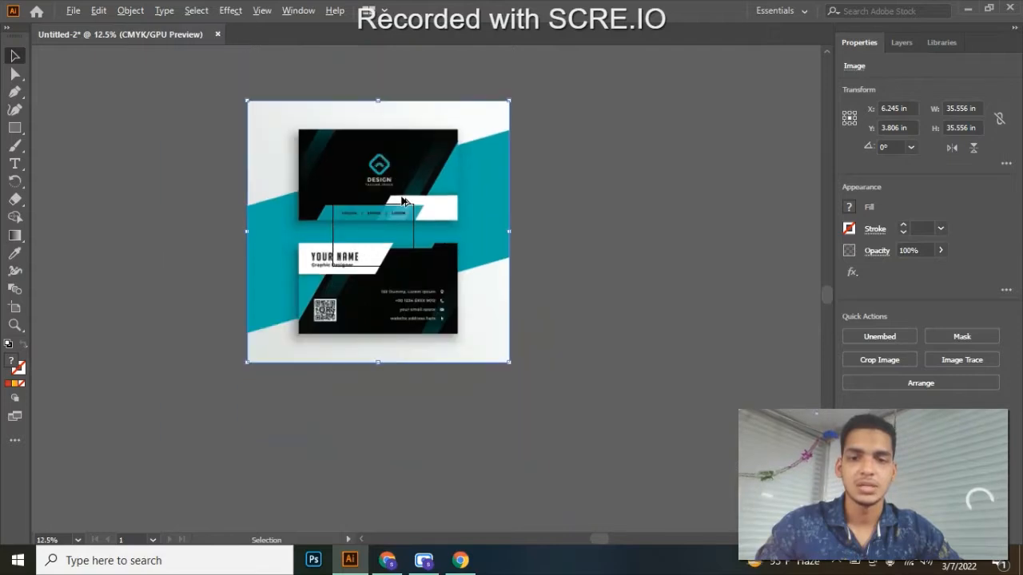
# Scale the pasted image down proportionally to about 3.6 in square and move it to the artboard's upper-left corner
pyautogui.moveTo(246, 363); pyautogui.dragTo(347, 247)
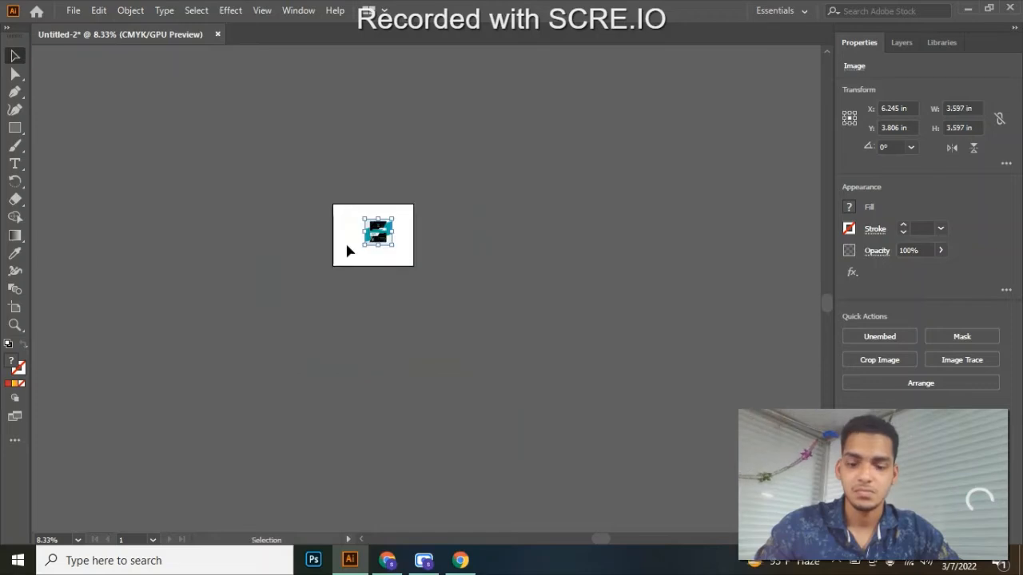
pyautogui.scroll(2, 346, 247)
pyautogui.click(366, 230)
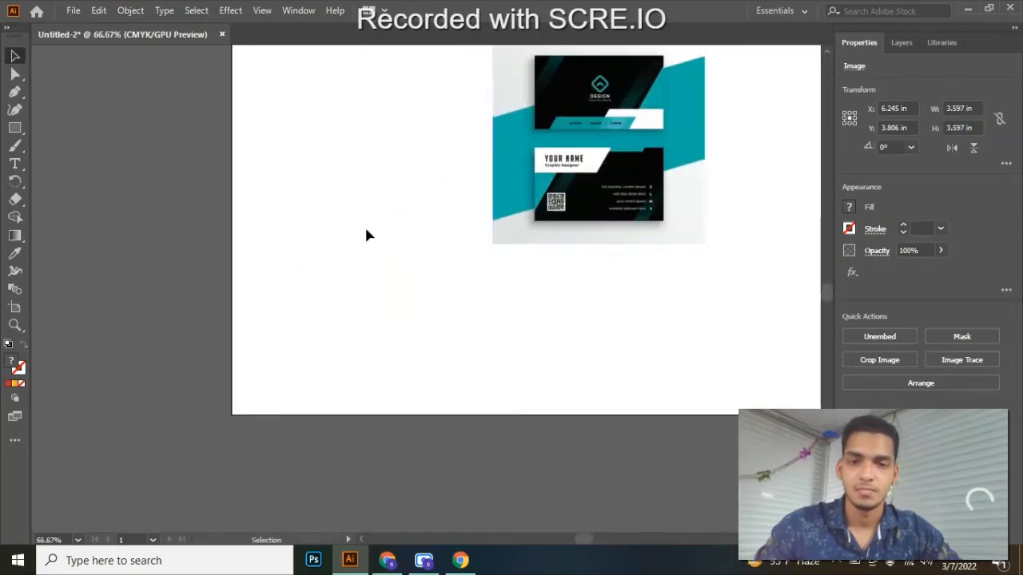
pyautogui.moveTo(360, 235); pyautogui.dragTo(269, 354)
pyautogui.moveTo(434, 290); pyautogui.dragTo(229, 185)
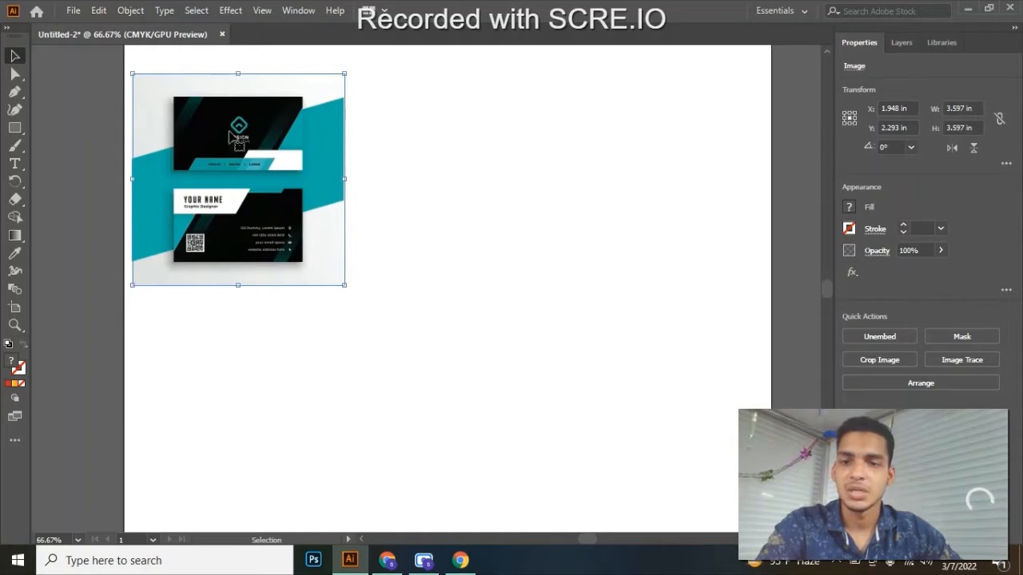
# Draw a rectangle about 4.07 by 2.30 in to the right of the reference image and give it a solid color fill
pyautogui.click(14, 129)
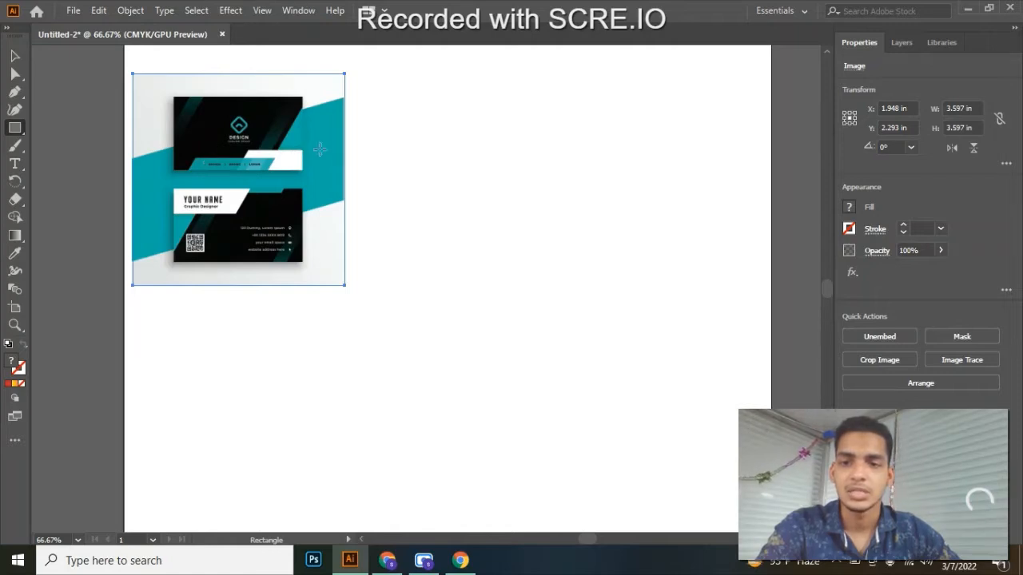
pyautogui.moveTo(414, 139); pyautogui.dragTo(654, 274)
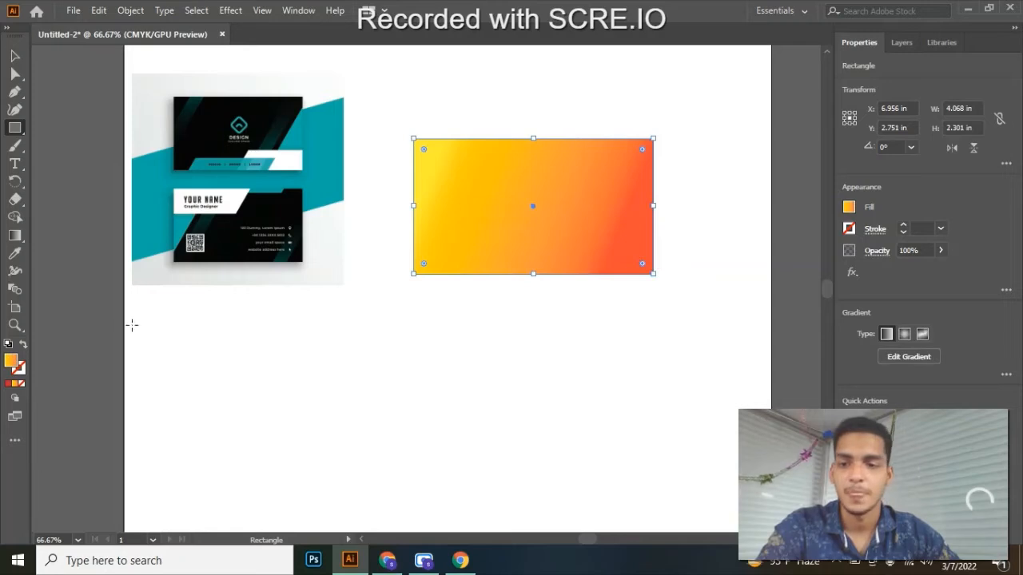
pyautogui.click(9, 385)
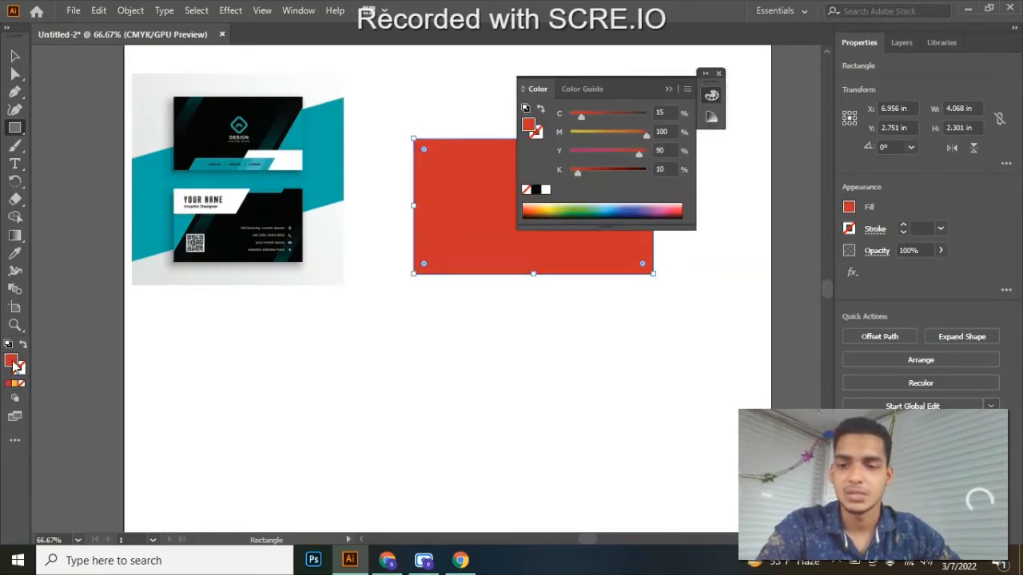
# Draw two more filled rectangles overlapping the first, one about 3.59 by 2.57 in and one about 2.52 by 2.98 in
pyautogui.click(720, 73)
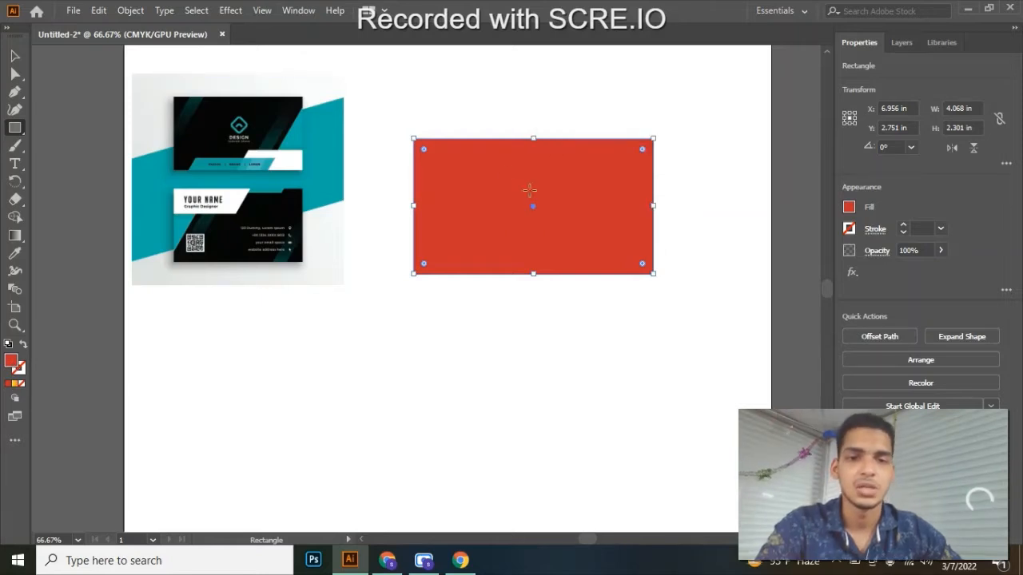
pyautogui.moveTo(491, 193); pyautogui.dragTo(703, 343)
pyautogui.moveTo(519, 416); pyautogui.dragTo(370, 242)
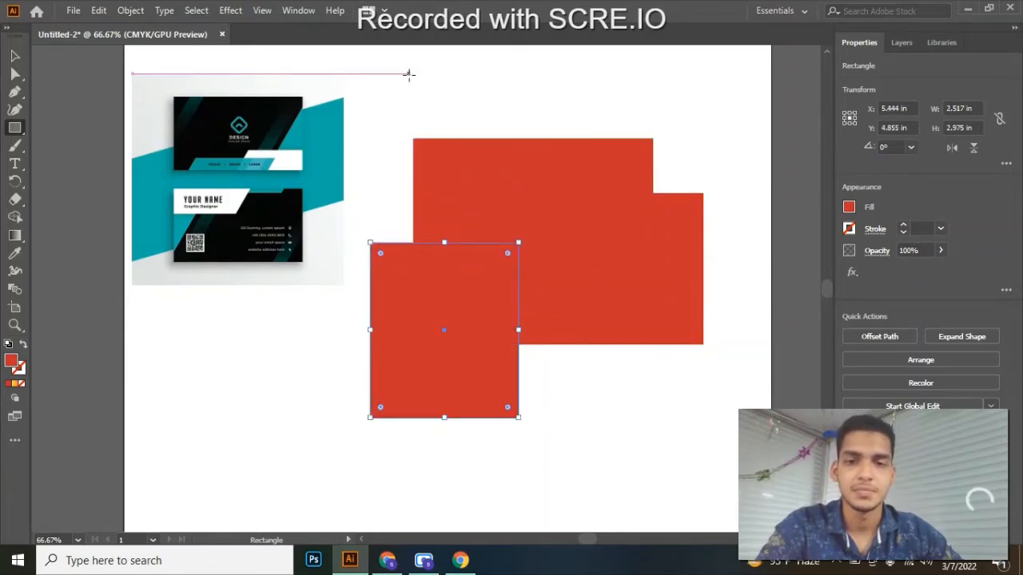
pyautogui.click(14, 55)
pyautogui.click(473, 107)
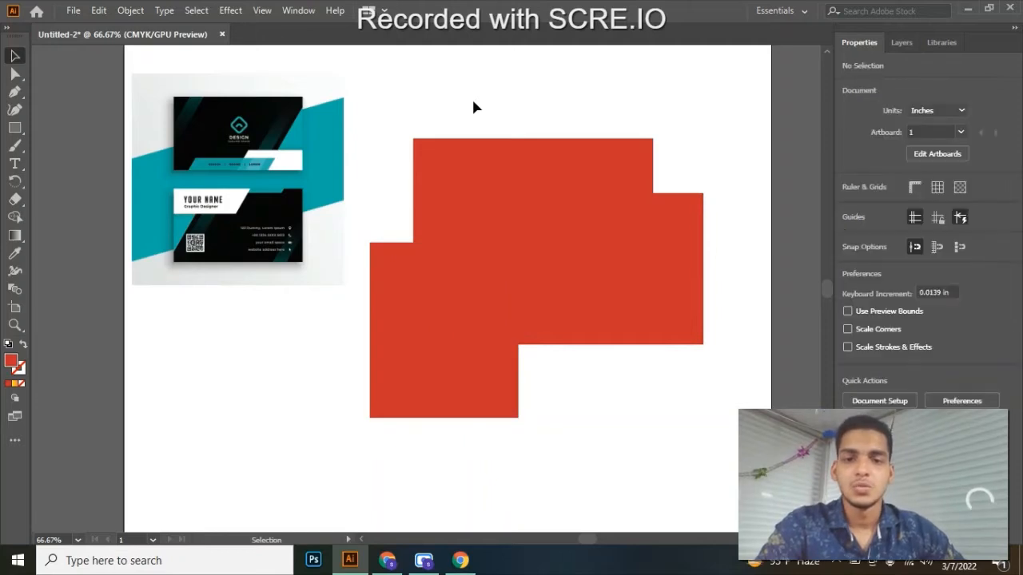
# Change the fill of the landscape rectangle overlapping the first one's lower right to dark blue
pyautogui.click(526, 201)
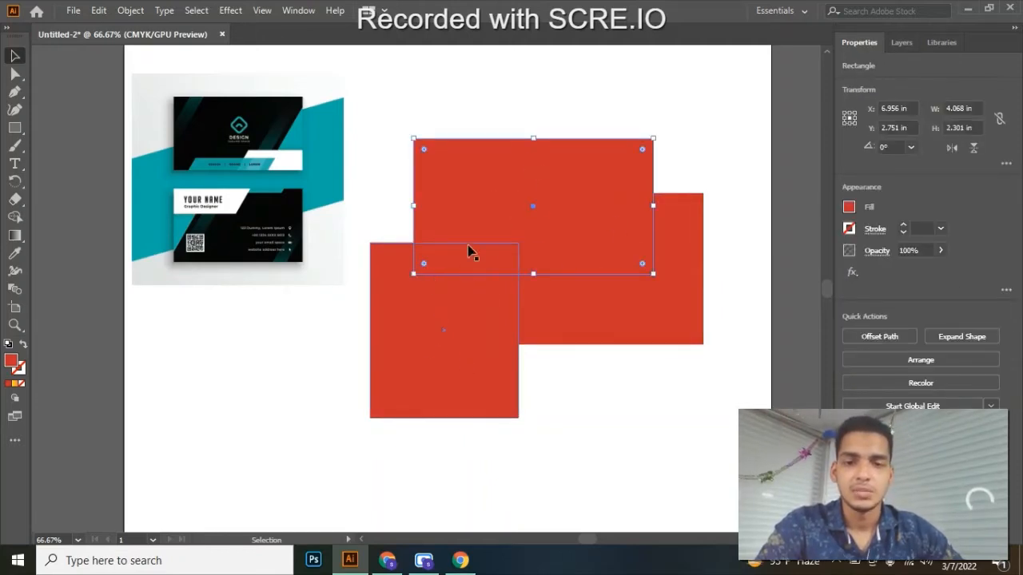
pyautogui.click(609, 305)
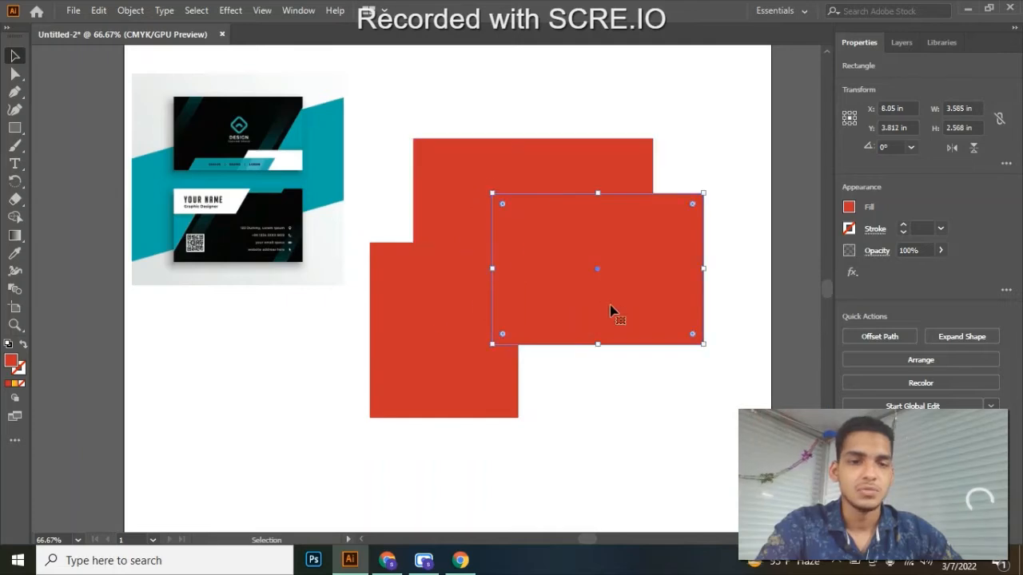
pyautogui.click(849, 207)
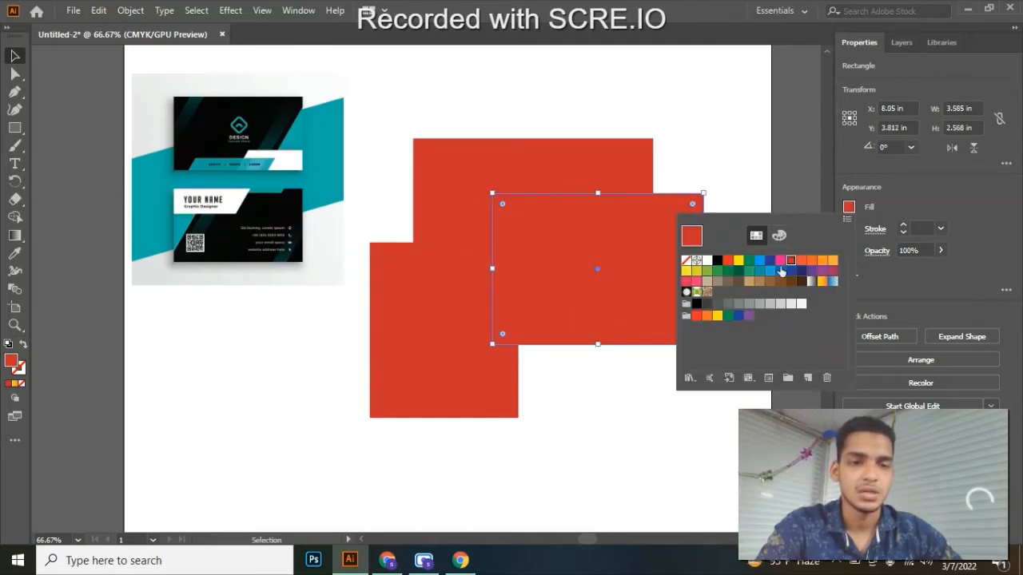
pyautogui.click(769, 260)
# Change the fill of the portrait rectangle to CMYK Magenta
pyautogui.click(433, 308)
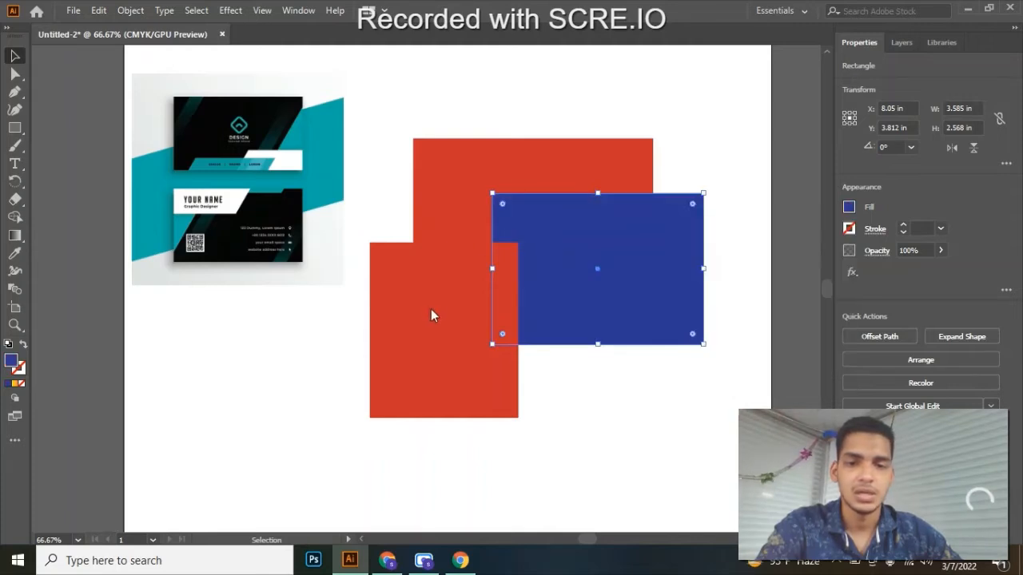
pyautogui.click(430, 308)
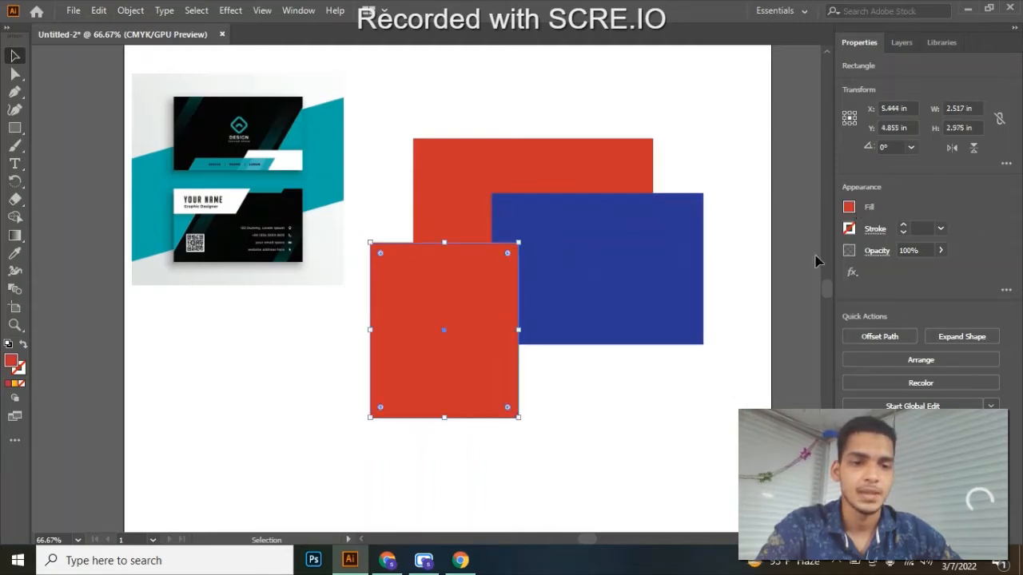
pyautogui.click(849, 208)
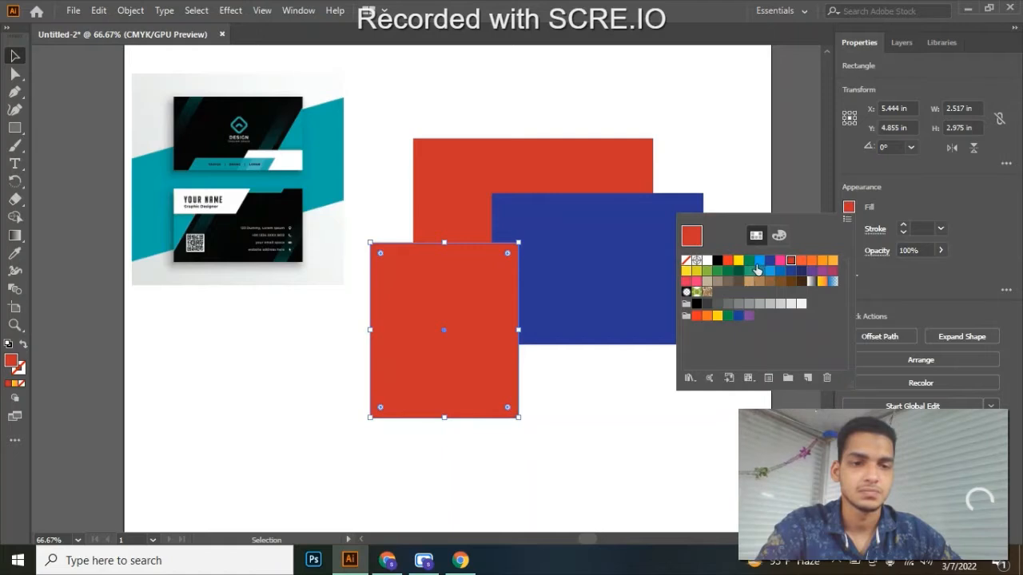
pyautogui.click(767, 262)
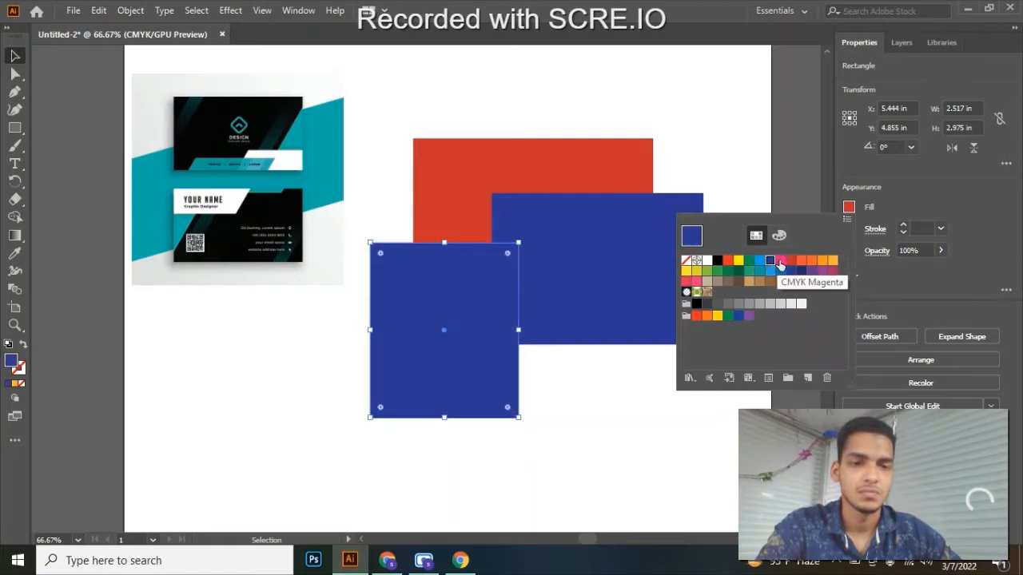
pyautogui.click(780, 262)
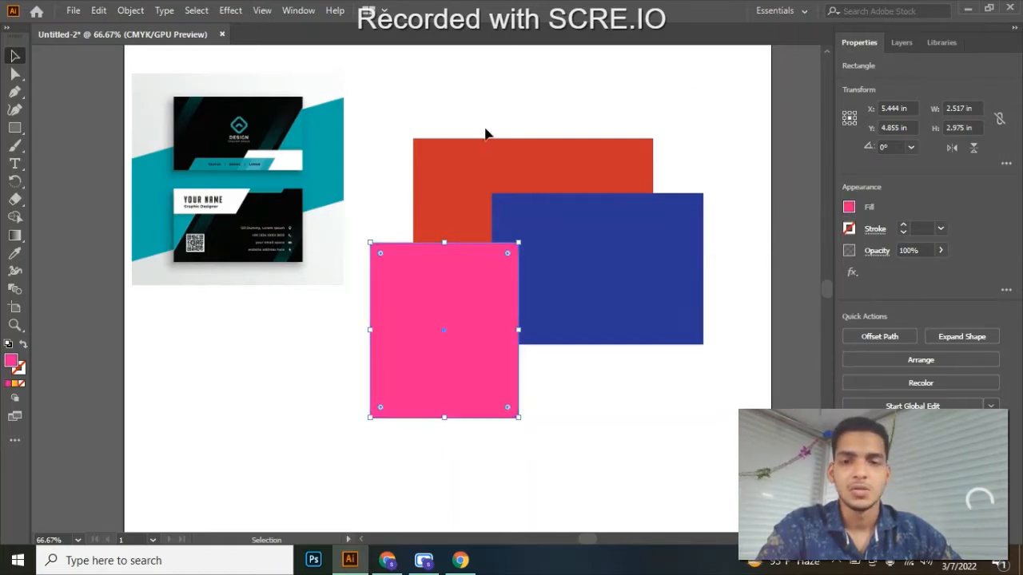
pyautogui.click(436, 136)
pyautogui.moveTo(457, 108); pyautogui.dragTo(605, 351)
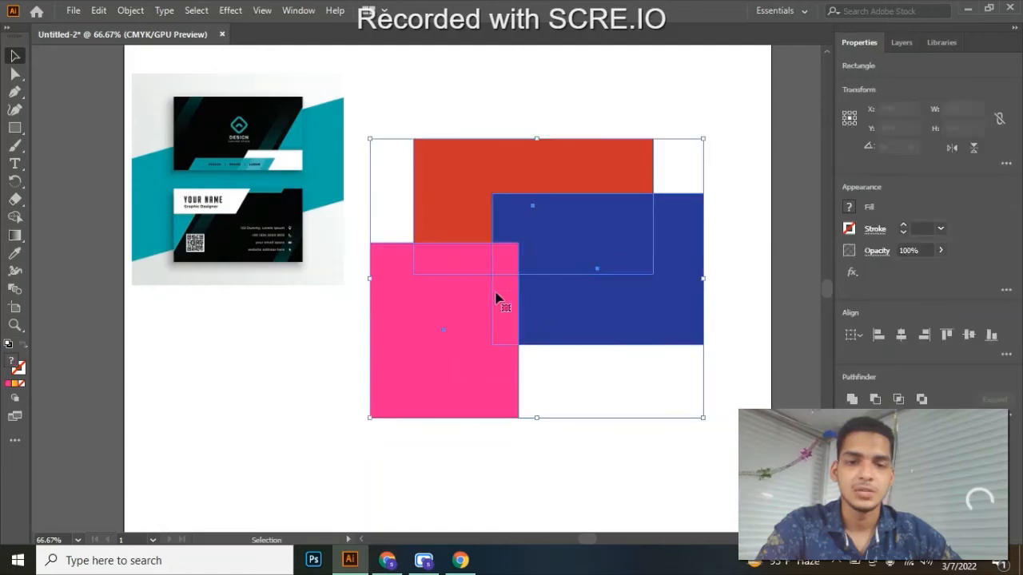
pyautogui.click(485, 115)
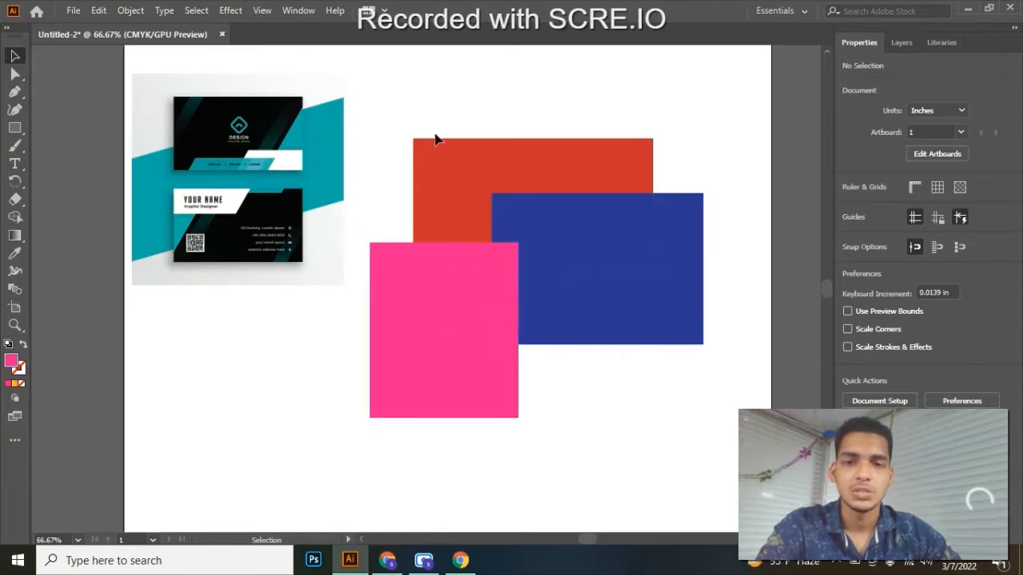
pyautogui.click(462, 168)
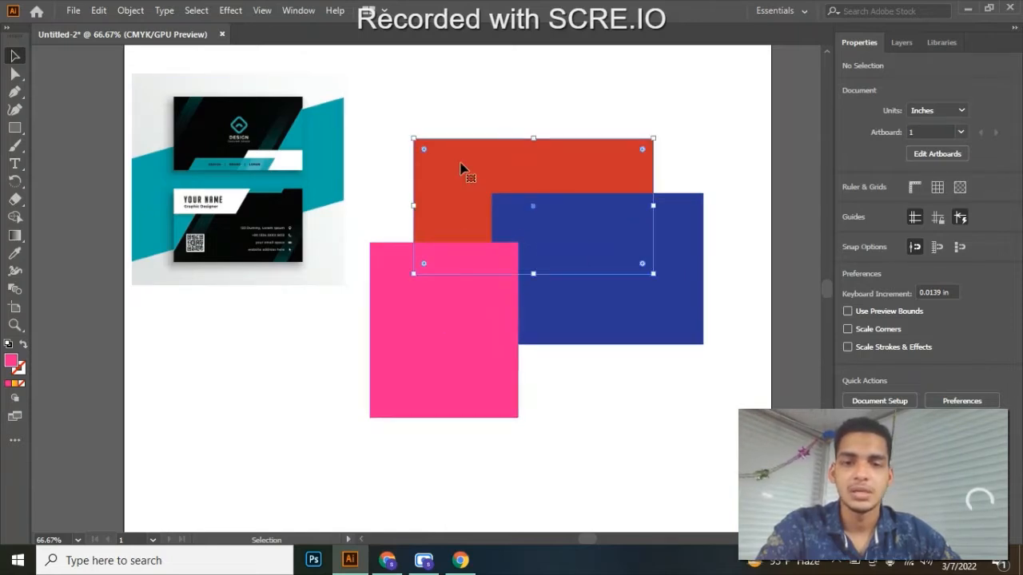
pyautogui.doubleClick(494, 316)
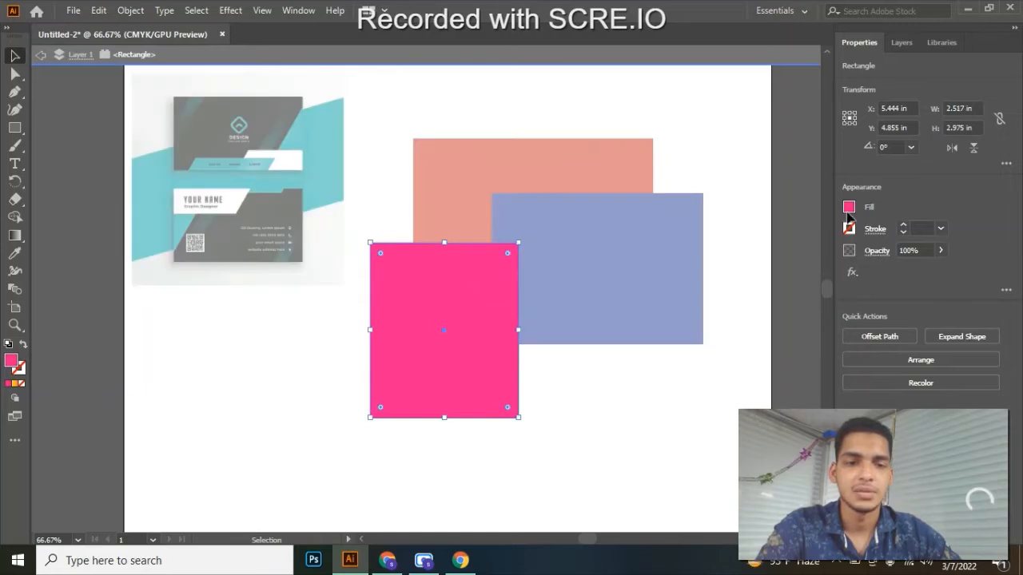
pyautogui.click(603, 104)
pyautogui.doubleClick(548, 196)
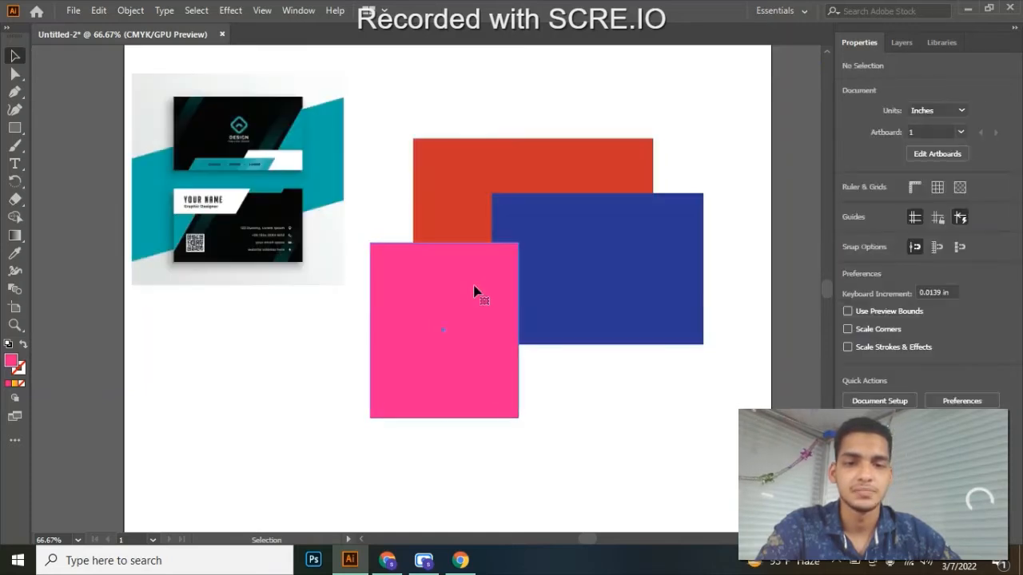
# Change the portrait rectangle's fill from the swatches to light blue
pyautogui.click(475, 293)
pyautogui.click(848, 208)
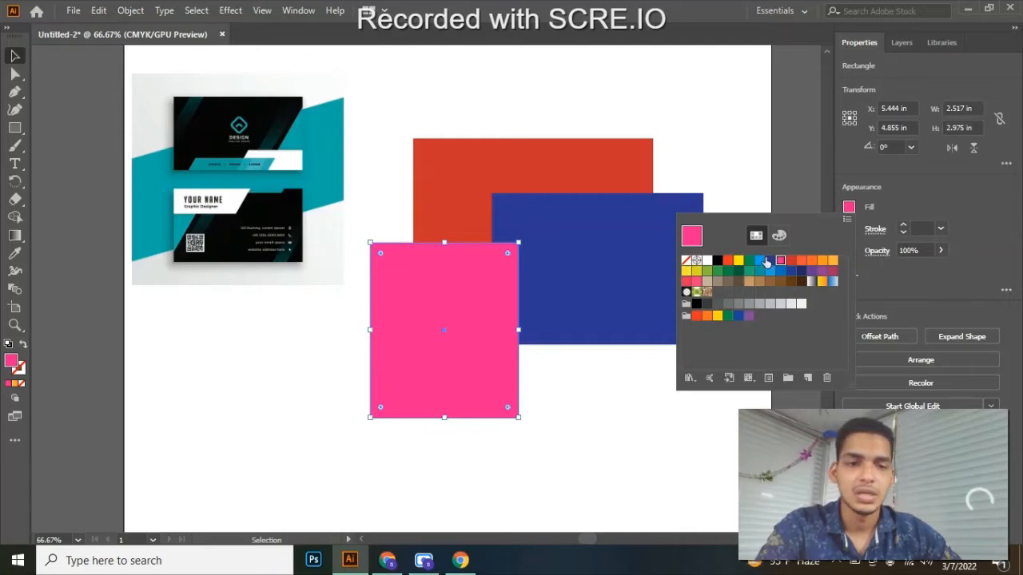
pyautogui.click(759, 262)
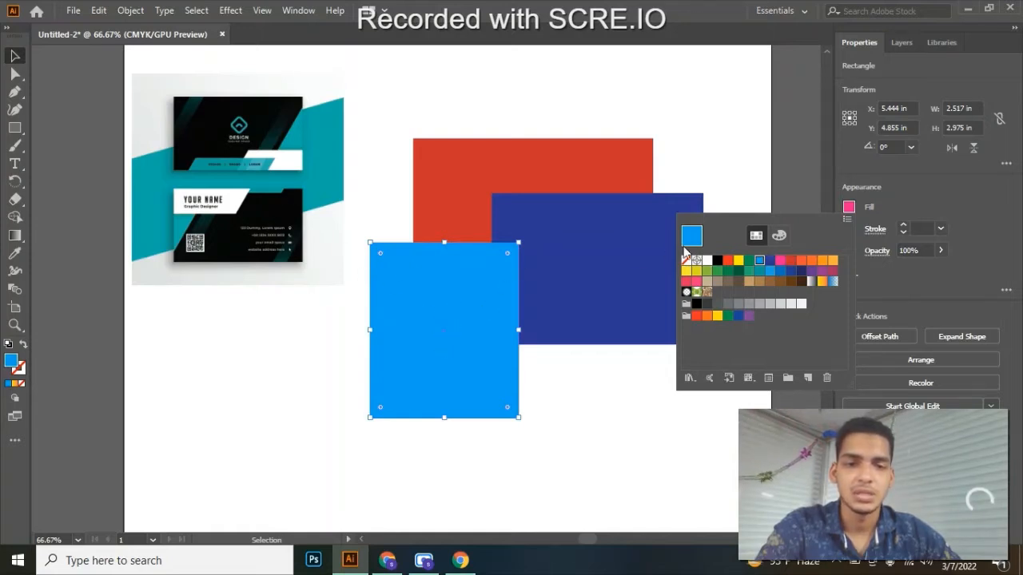
pyautogui.click(770, 186)
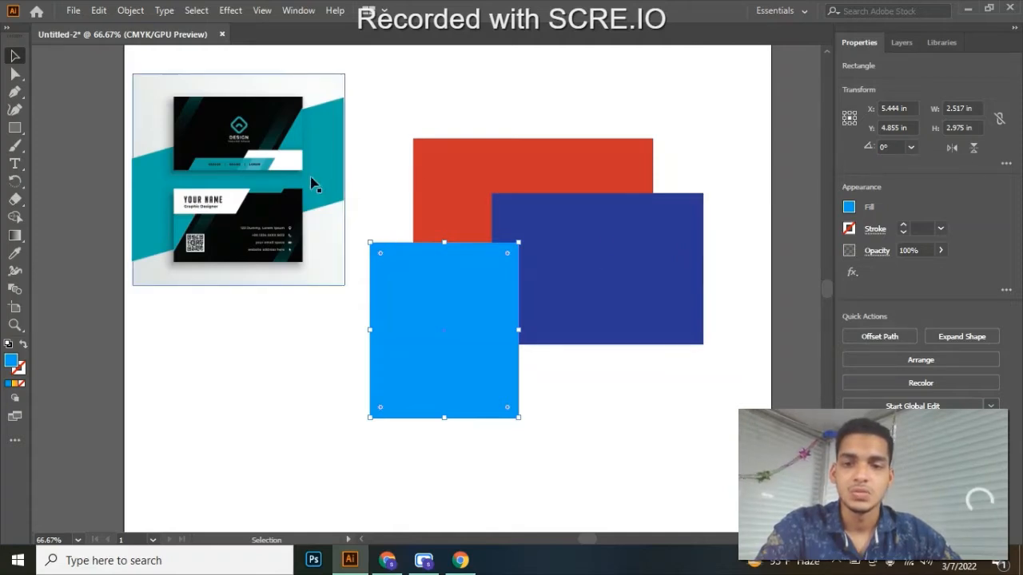
# Try black, dark teal, teal and white Eyedropper samples from the reference image's upper card area as the portrait rectangle's fill
pyautogui.click(15, 253)
pyautogui.click(14, 58)
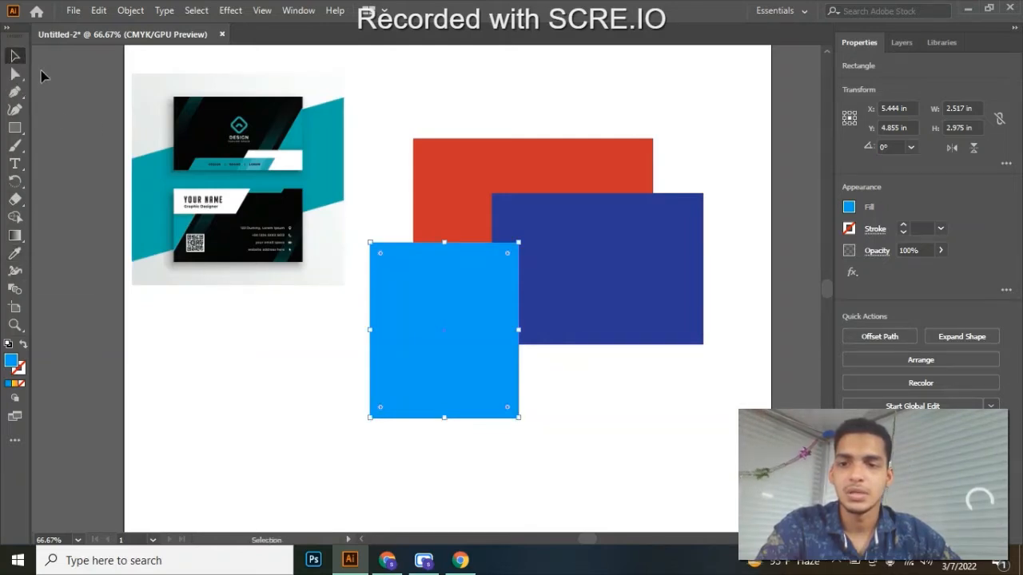
pyautogui.click(386, 203)
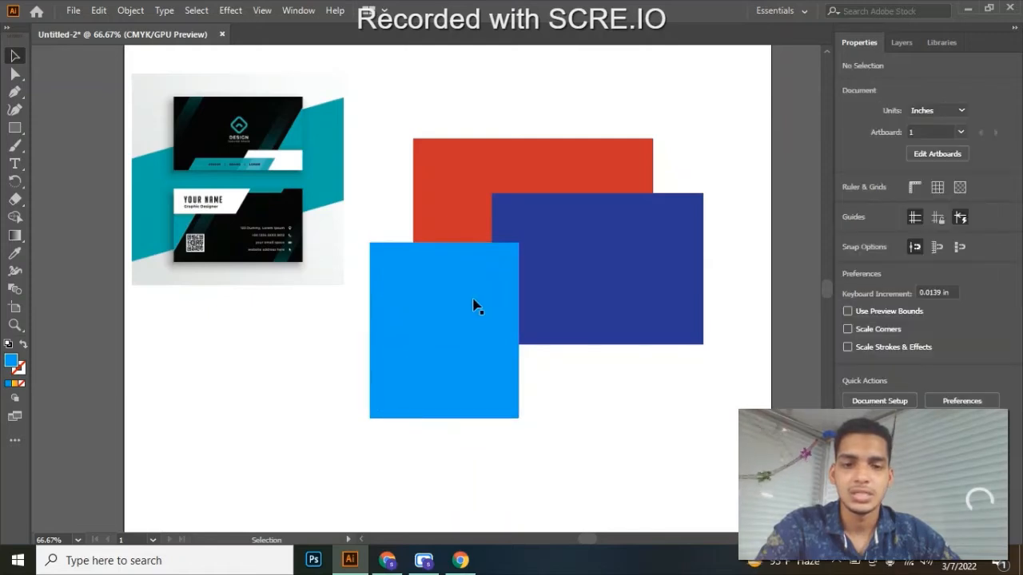
pyautogui.click(14, 256)
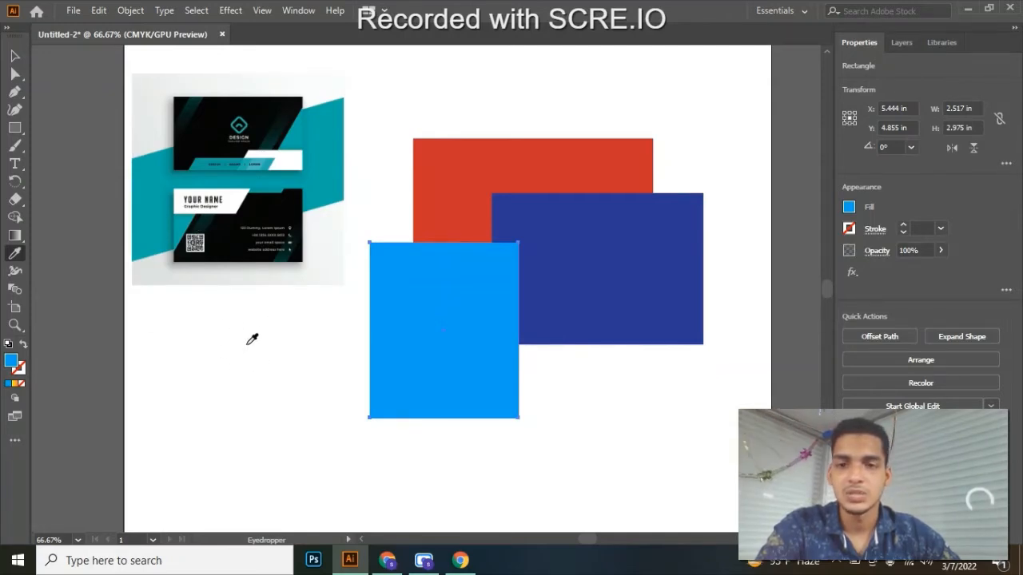
pyautogui.click(267, 117)
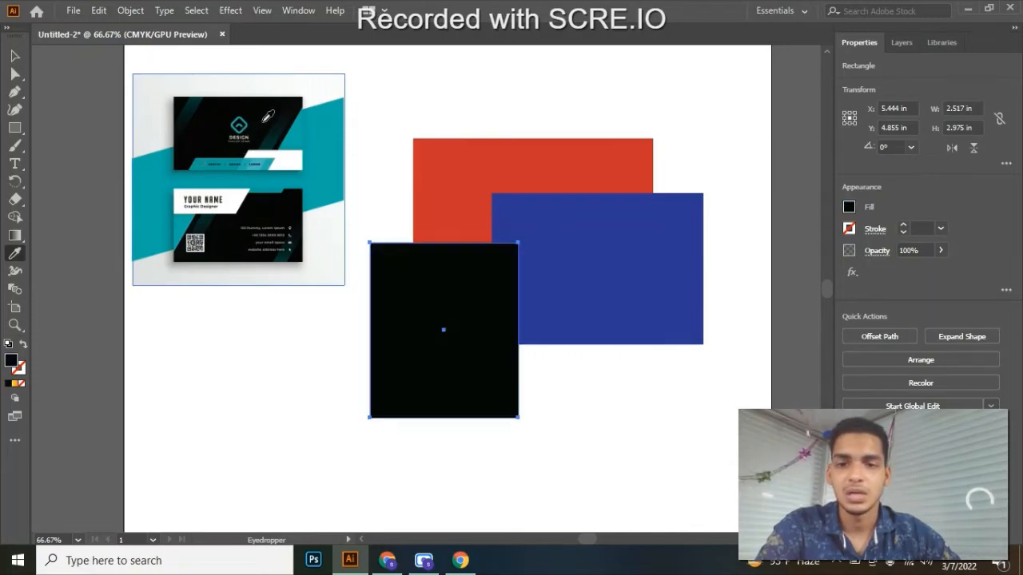
pyautogui.click(283, 130)
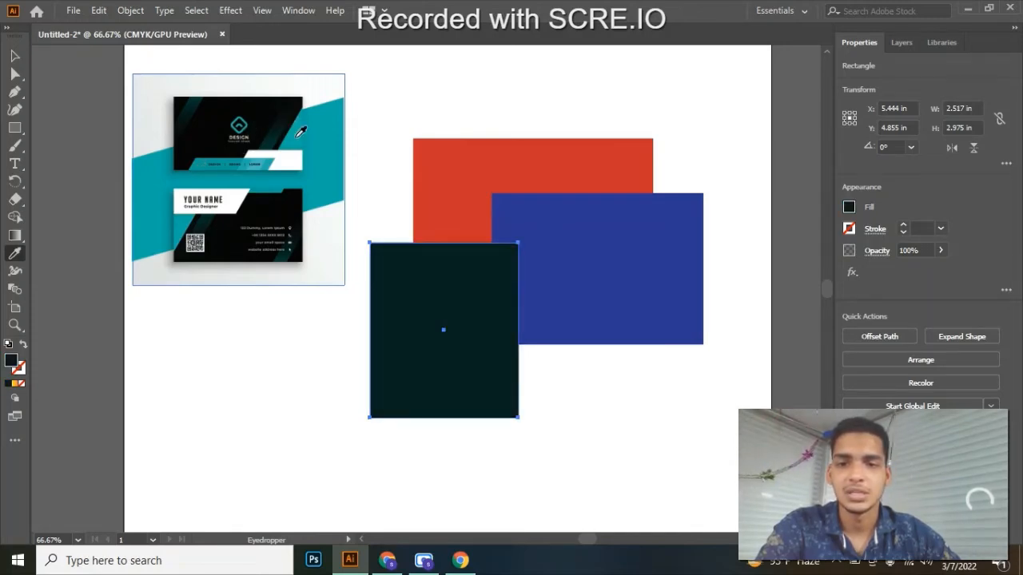
pyautogui.click(316, 128)
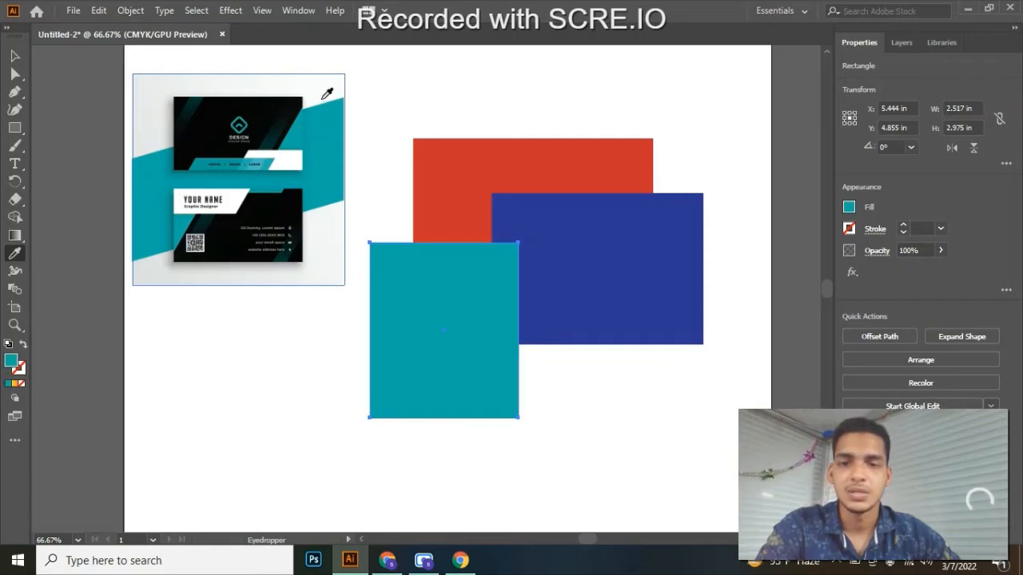
pyautogui.click(248, 131)
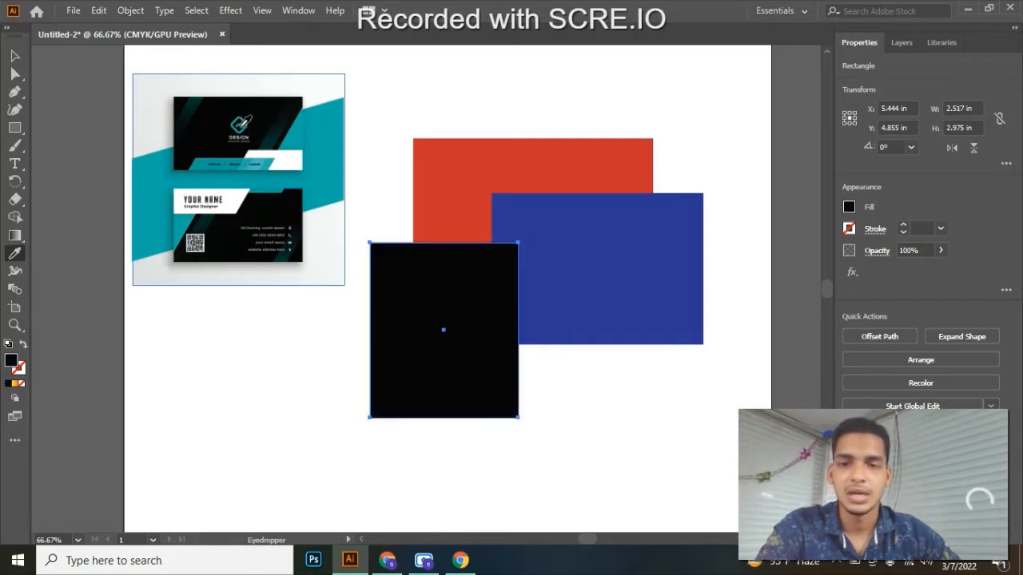
pyautogui.click(293, 159)
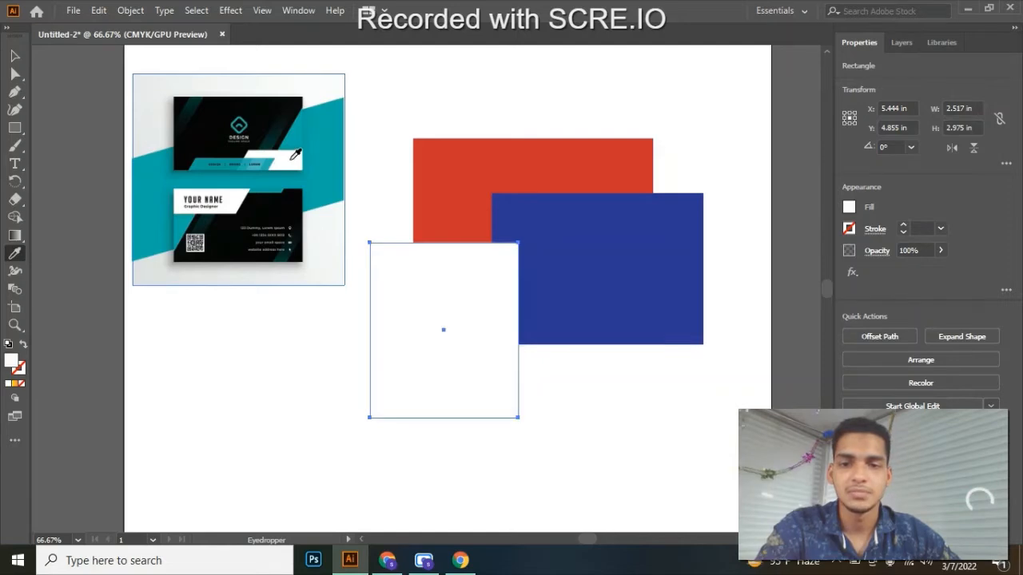
# Sample colors from the reference image's lower card with the Eyedropper, ending with its dark teal stripe as the portrait rectangle's fill
pyautogui.click(257, 219)
pyautogui.click(233, 200)
pyautogui.click(225, 230)
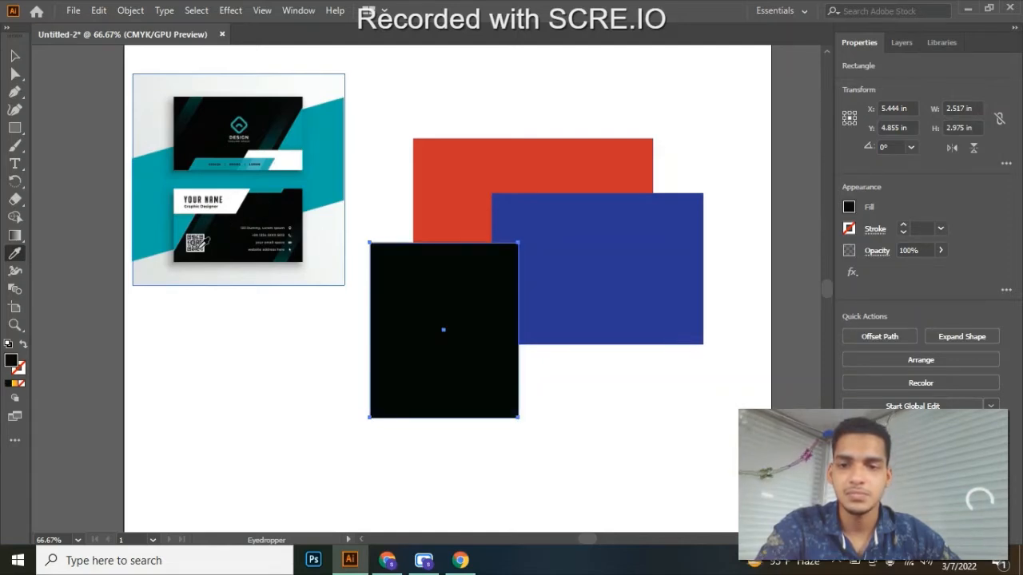
pyautogui.click(192, 242)
pyautogui.click(223, 242)
pyautogui.click(206, 244)
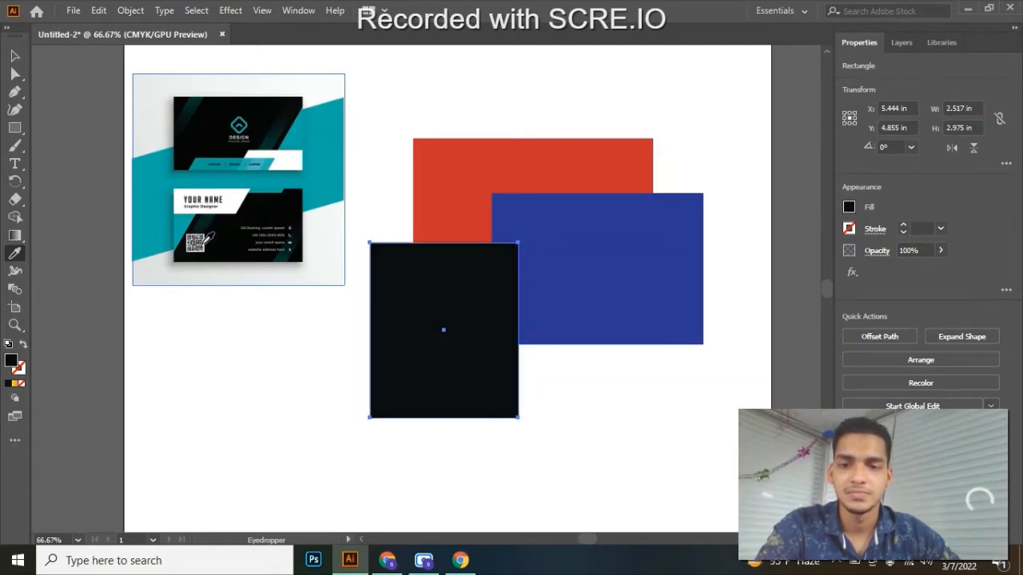
pyautogui.click(239, 238)
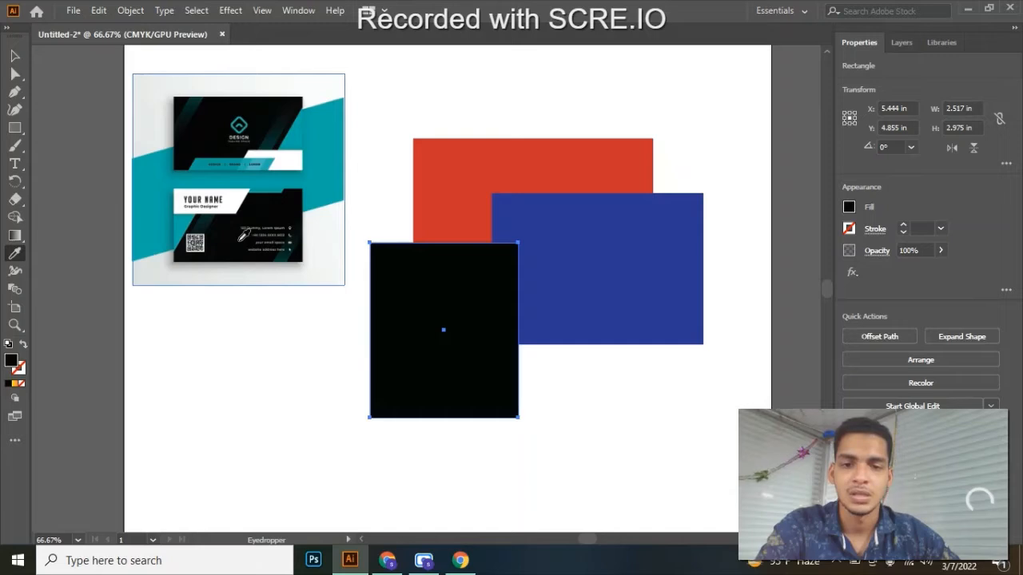
pyautogui.click(294, 238)
pyautogui.click(285, 257)
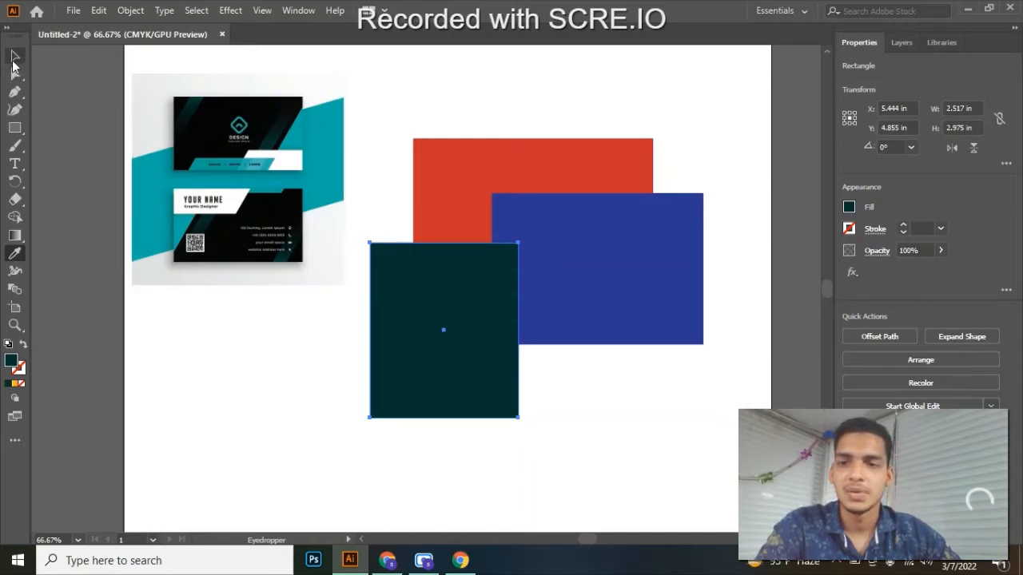
pyautogui.click(14, 56)
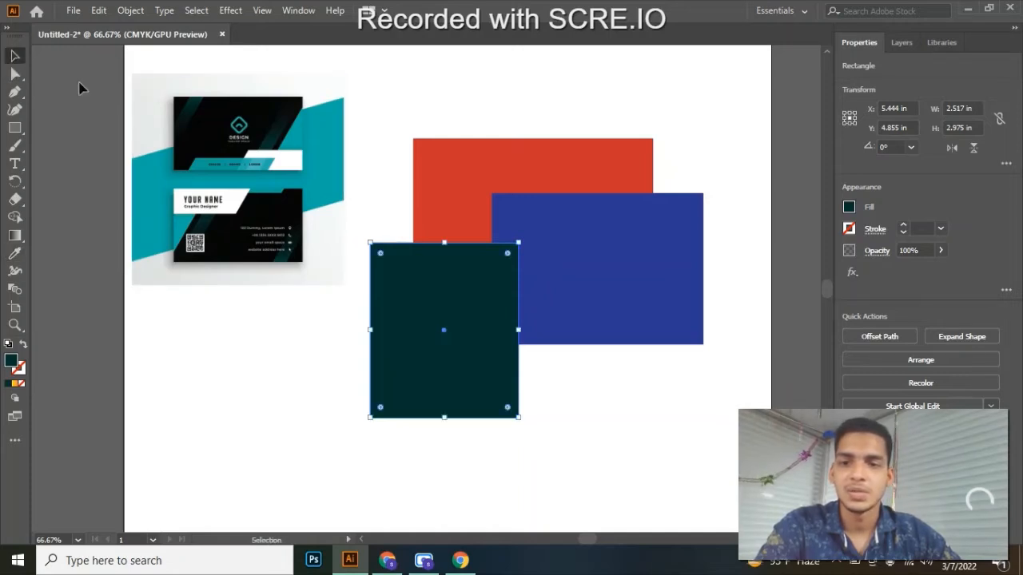
# Fill the dark blue rectangle with the teal sampled from the reference image's background band using the Eyedropper
pyautogui.click(592, 246)
pyautogui.click(15, 253)
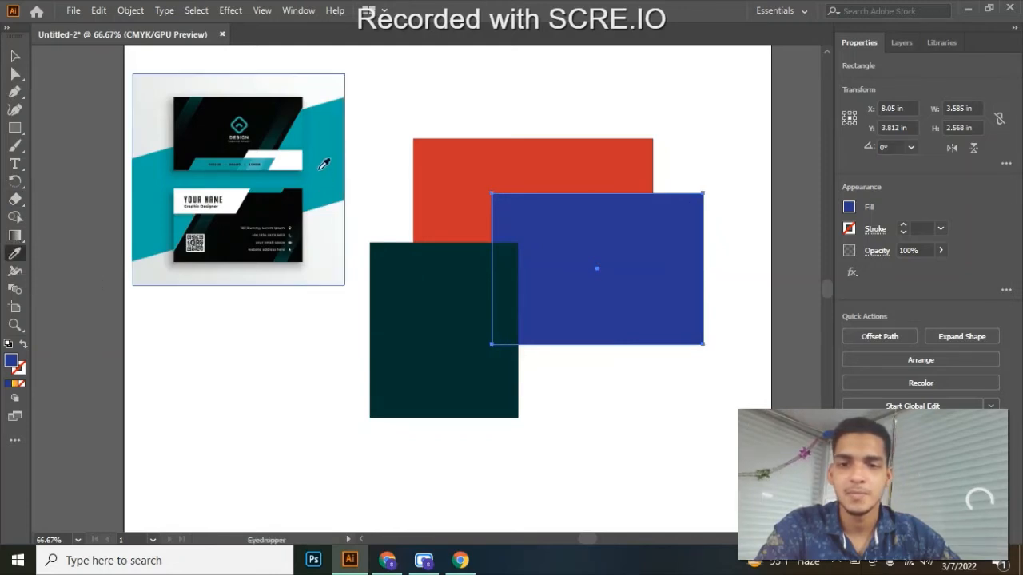
pyautogui.click(324, 164)
# Sample white, dark teal and black from the reference image as the red rectangle's fill, ending with the lower card's dark teal
pyautogui.click(15, 55)
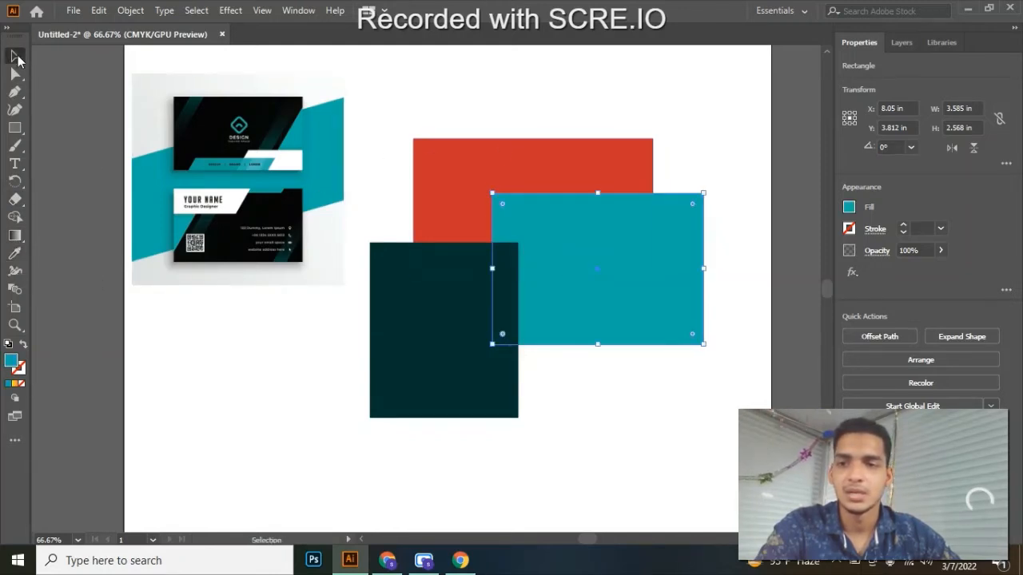
pyautogui.click(449, 162)
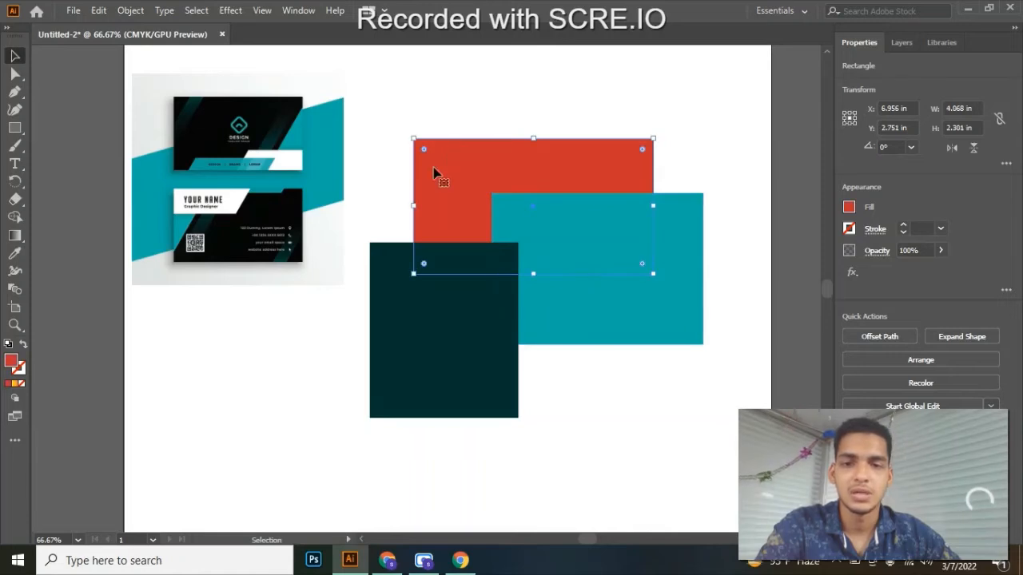
pyautogui.click(15, 254)
pyautogui.click(295, 160)
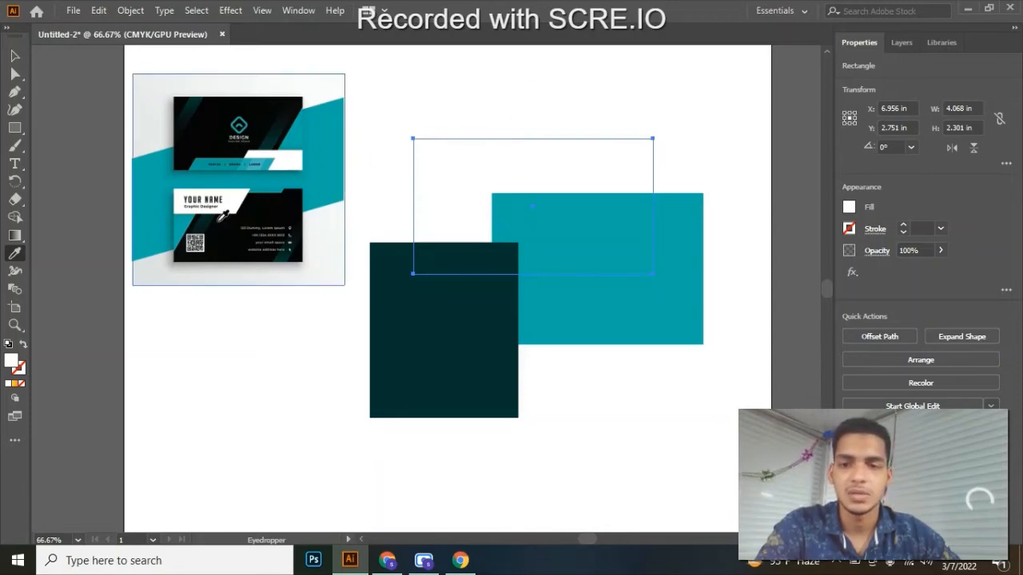
pyautogui.click(209, 225)
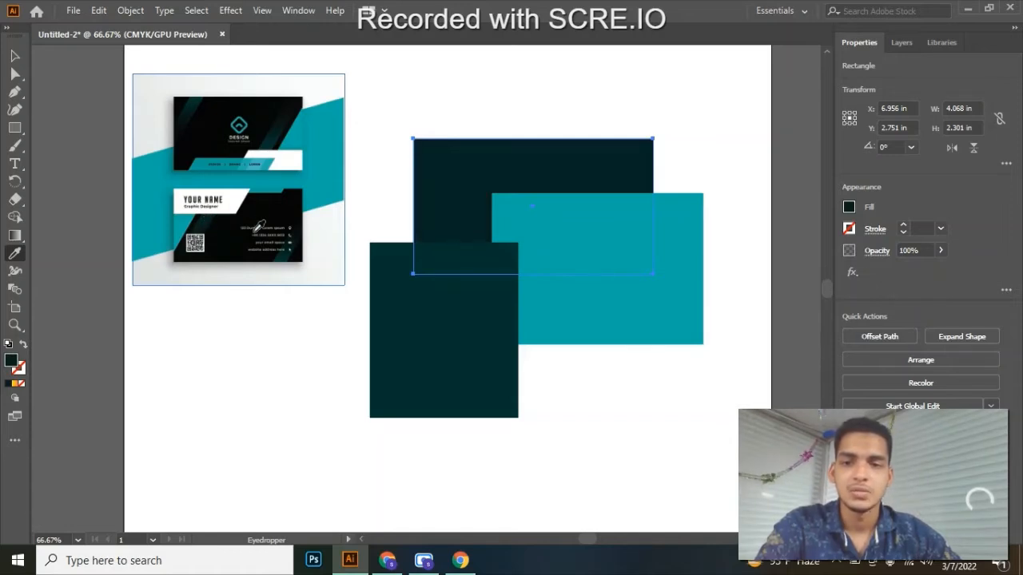
pyautogui.click(233, 236)
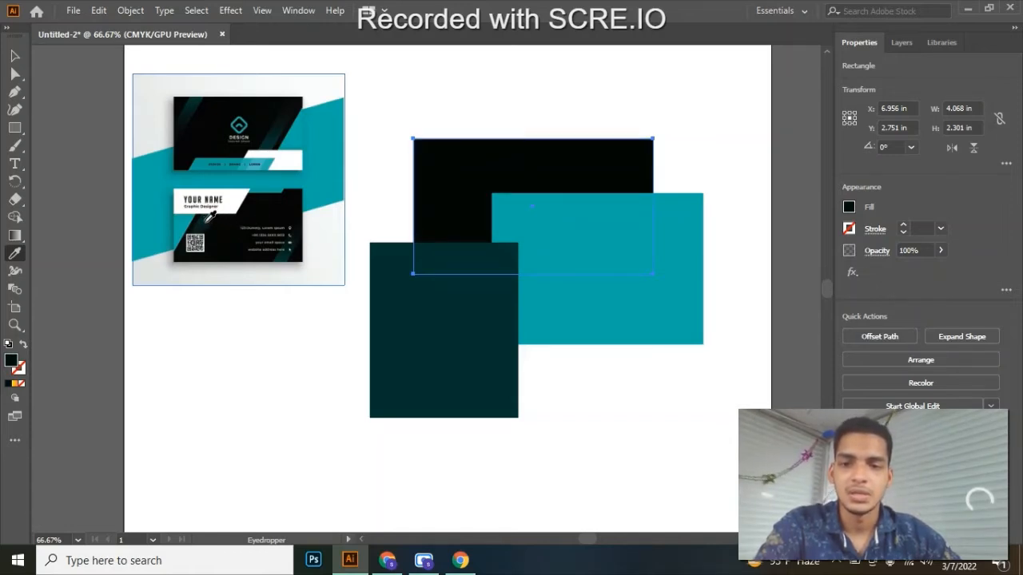
pyautogui.click(210, 217)
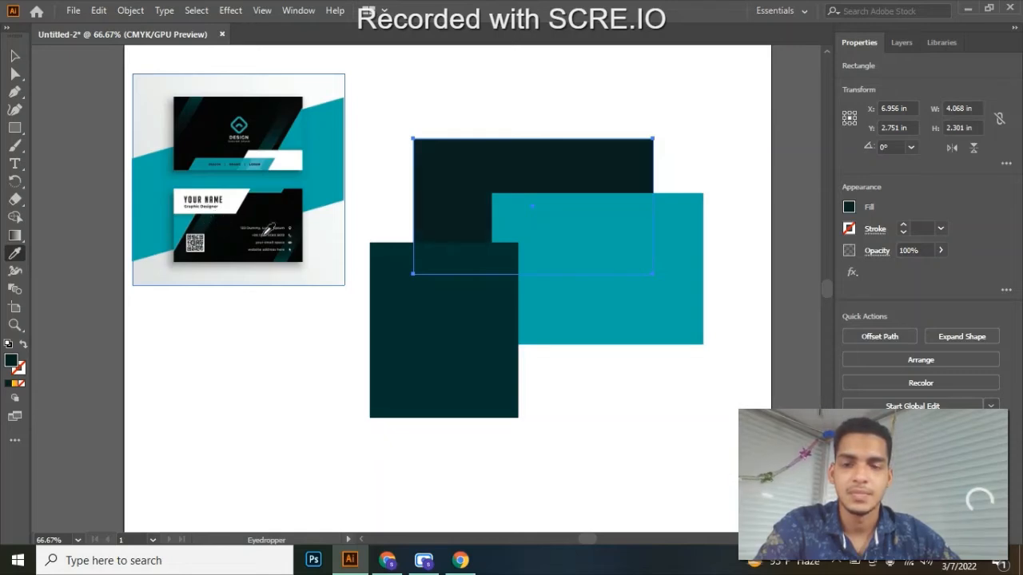
# Select all three rectangles together and scale them down to about 4.77 by 3.59 in
pyautogui.click(14, 57)
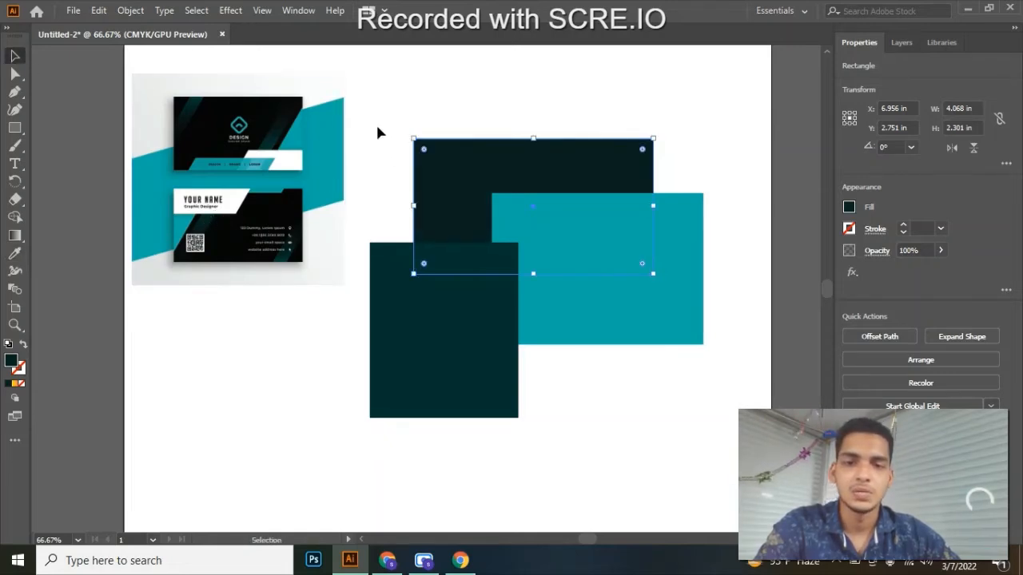
pyautogui.moveTo(390, 107); pyautogui.dragTo(596, 384)
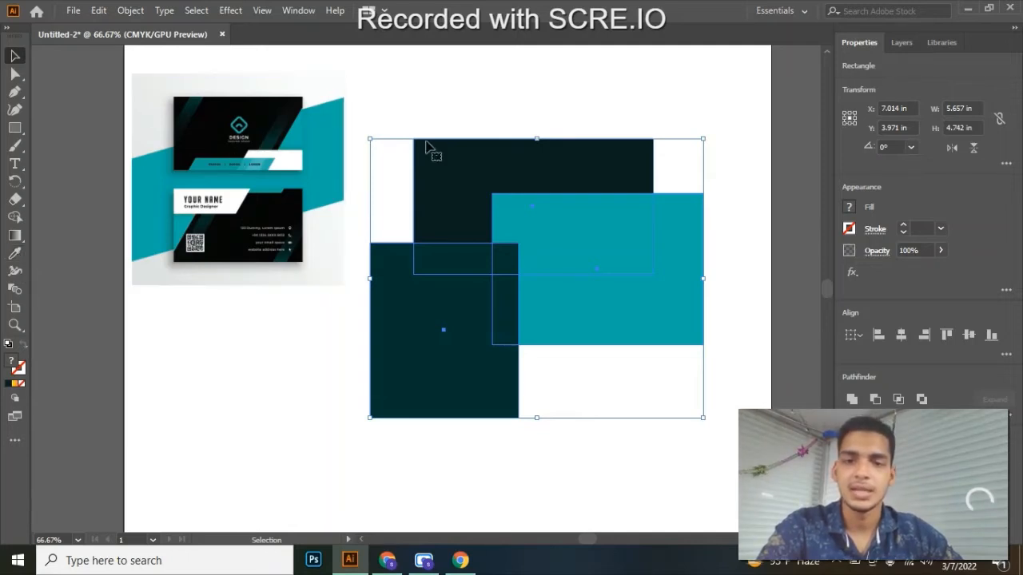
pyautogui.moveTo(370, 138); pyautogui.dragTo(421, 207)
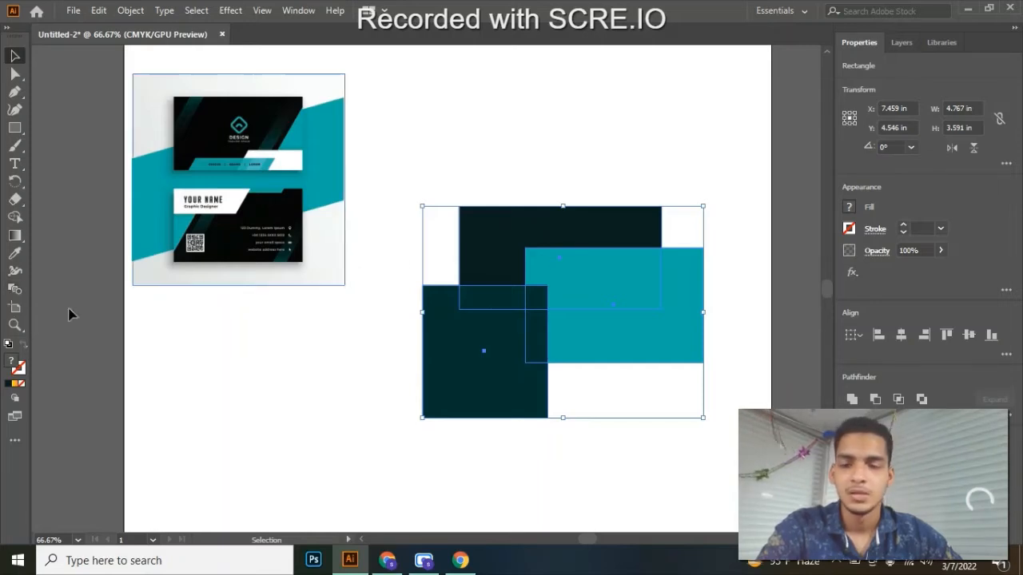
# Delete the three rectangles and the business card reference image from the artboard
pyautogui.click(18, 294)
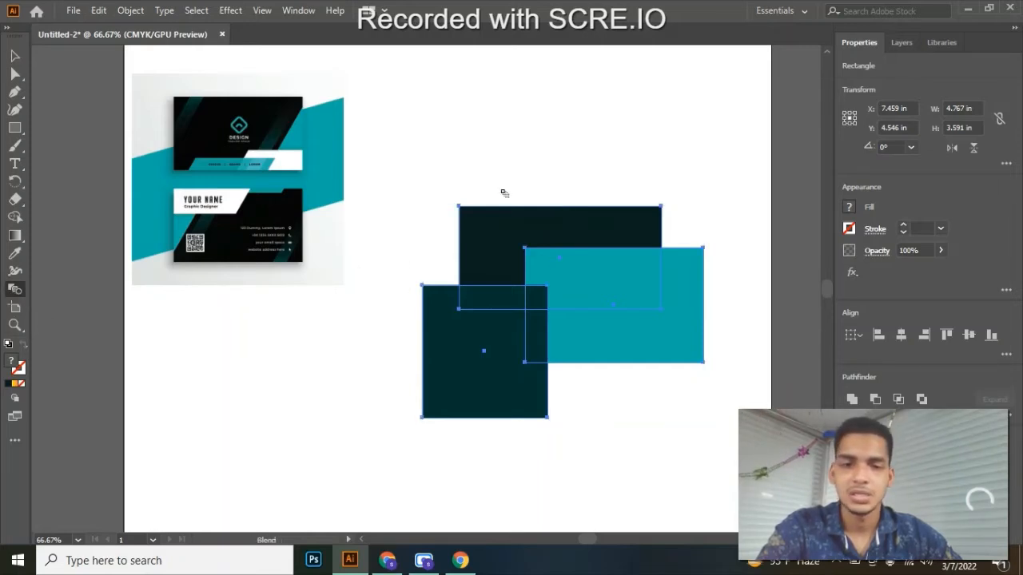
pyautogui.press('v')
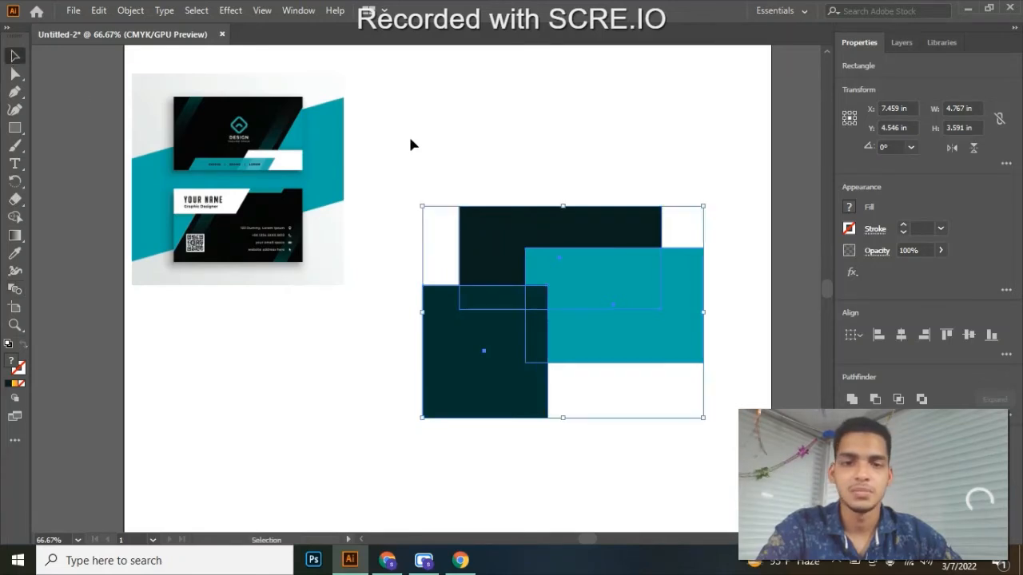
pyautogui.moveTo(411, 138); pyautogui.dragTo(689, 454)
pyautogui.press('Delete')
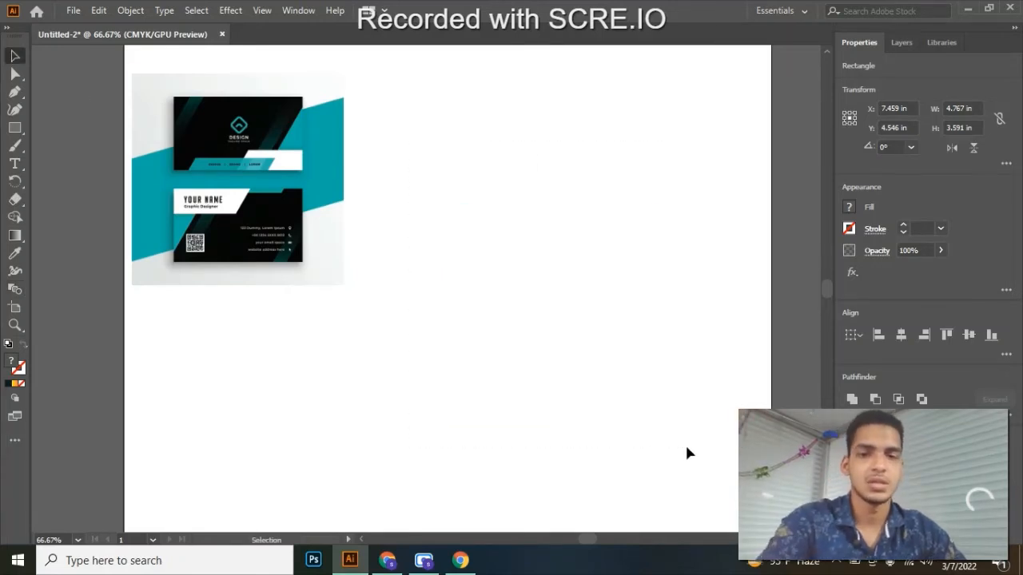
pyautogui.click(249, 172)
pyautogui.press('Delete')
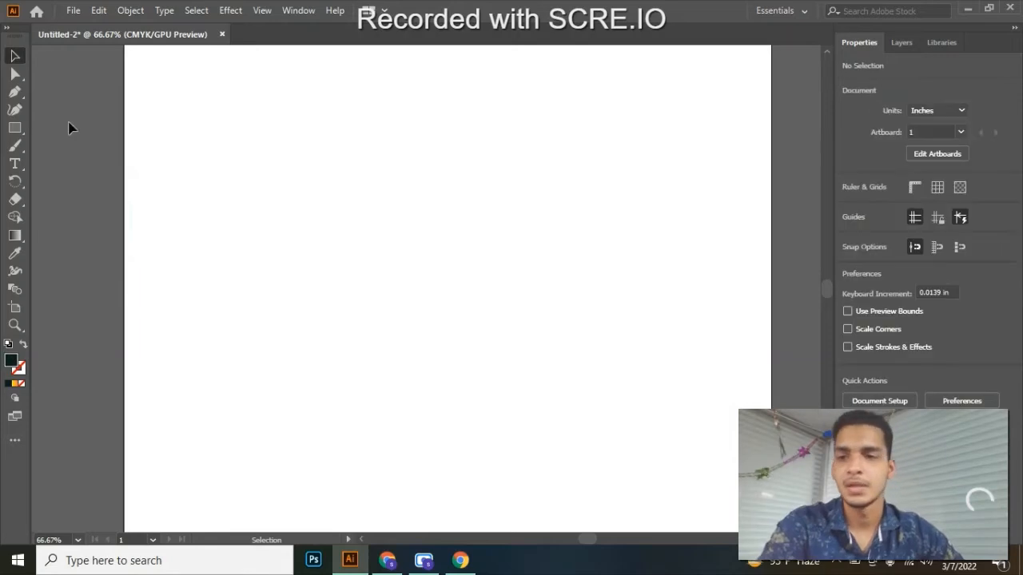
pyautogui.click(21, 290)
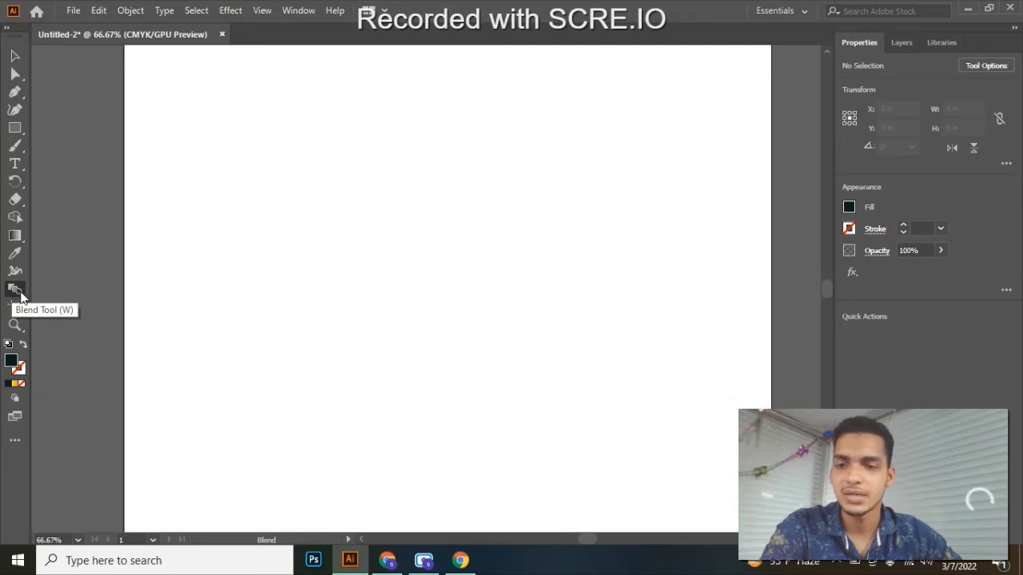
pyautogui.click(14, 289)
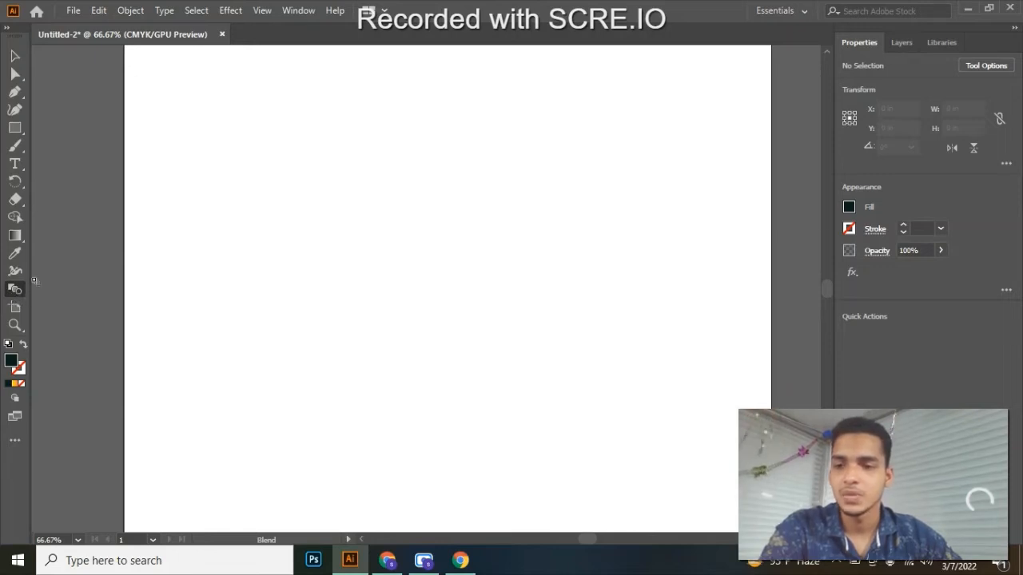
# Draw an open wavy path about 1.33 by 4.39 in down the artboard's left side with the Pen tool
pyautogui.click(16, 94)
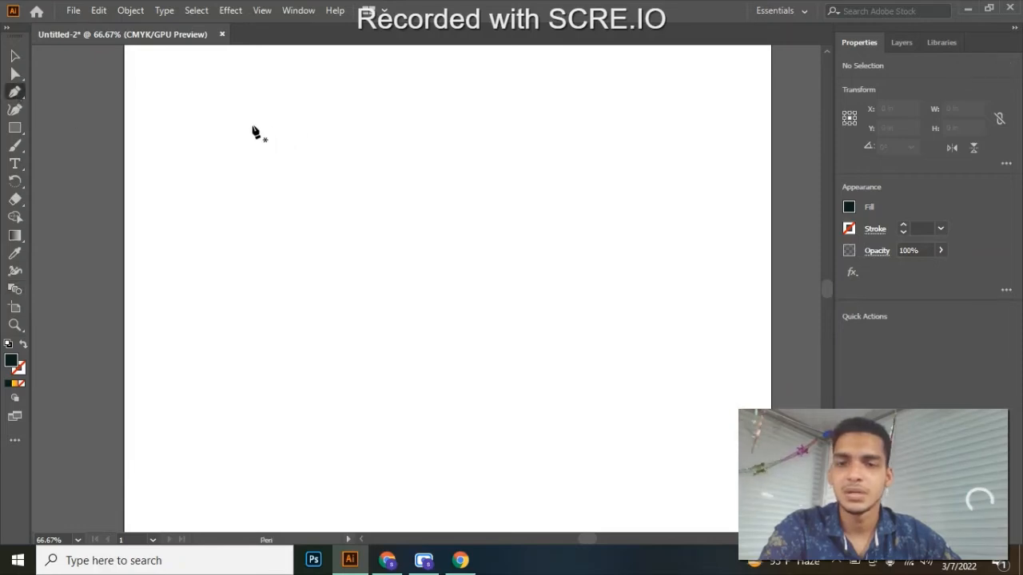
pyautogui.moveTo(253, 130); pyautogui.dragTo(249, 313)
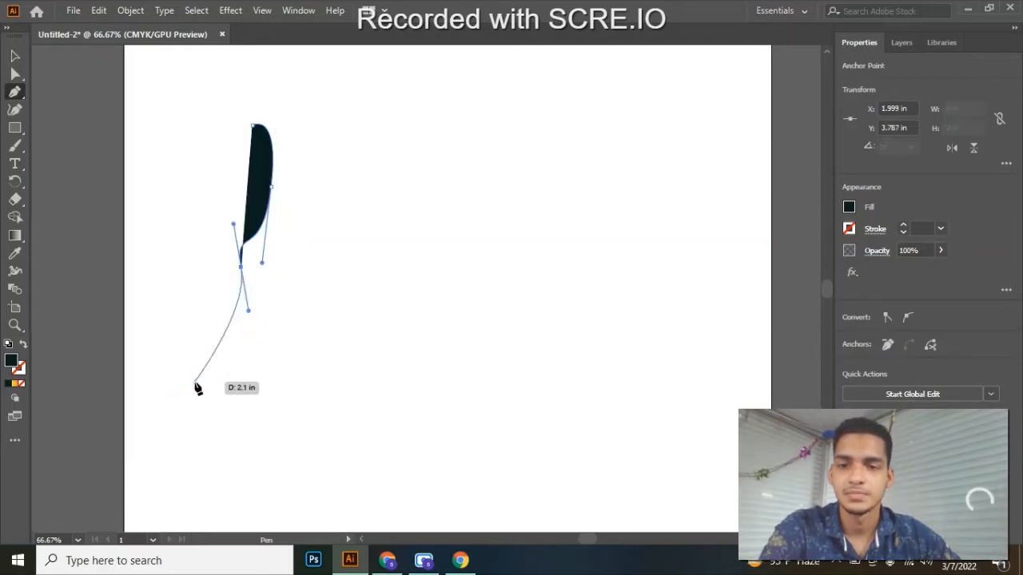
pyautogui.moveTo(196, 381); pyautogui.dragTo(157, 391)
pyautogui.moveTo(135, 370); pyautogui.dragTo(133, 376)
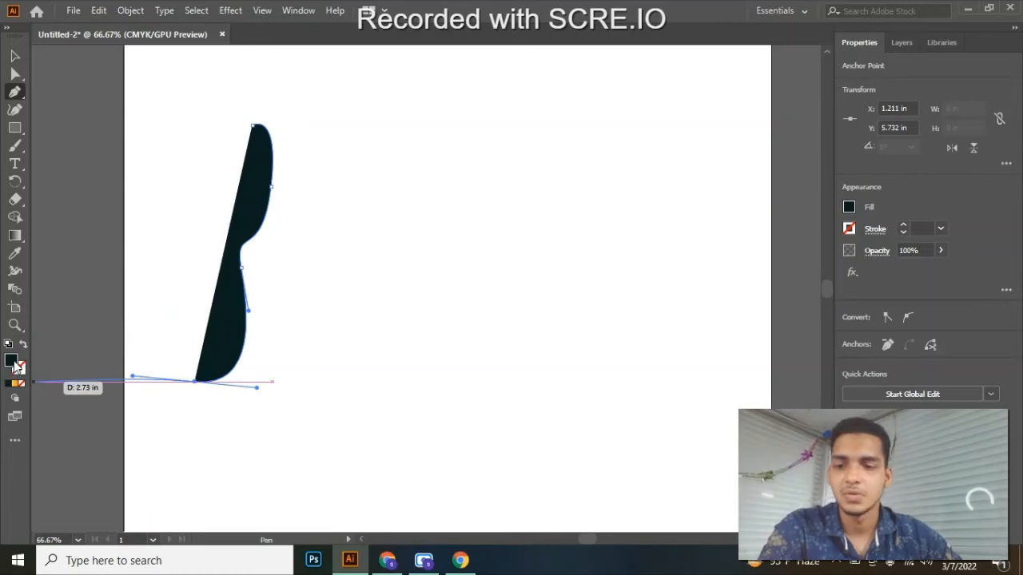
# Remove the wavy path's fill, give it a dark teal 1 pt stroke, and end the path without closing it
pyautogui.click(23, 385)
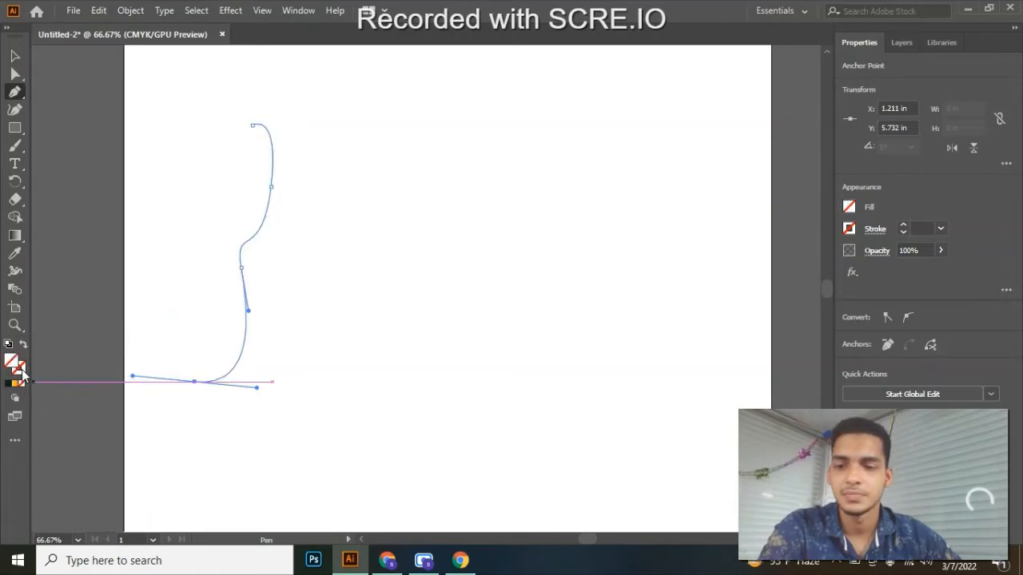
pyautogui.click(22, 372)
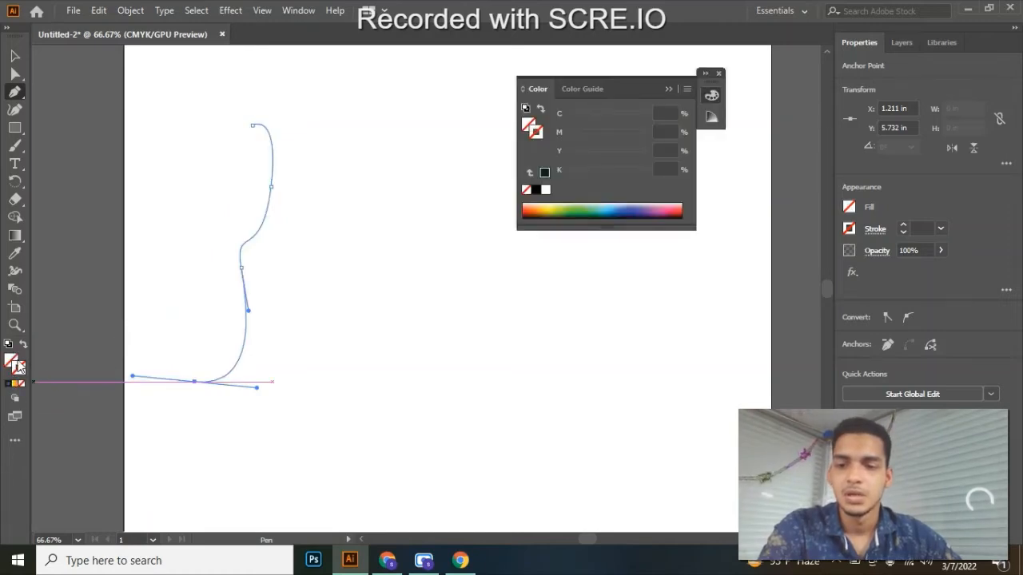
pyautogui.click(8, 386)
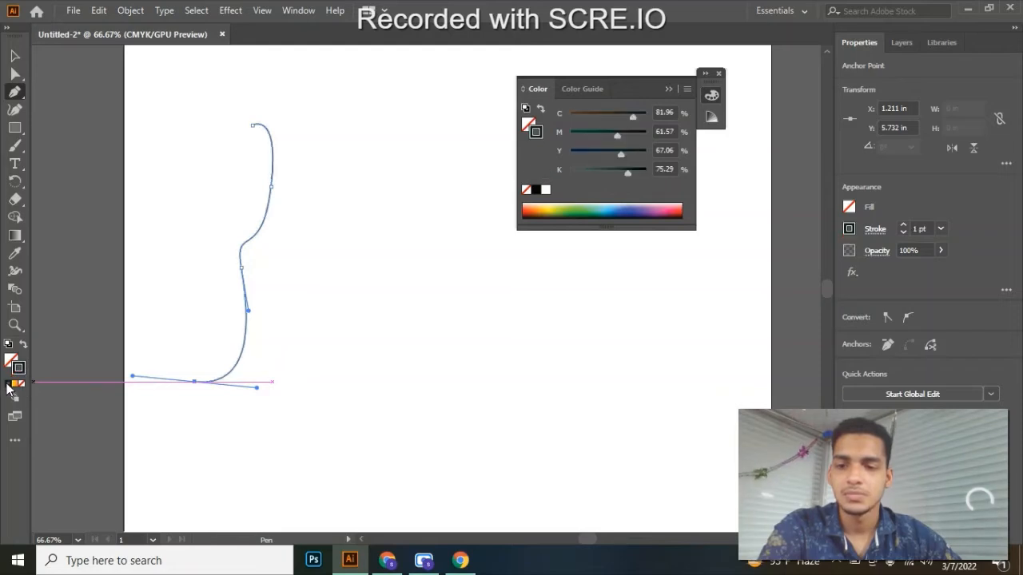
pyautogui.click(718, 73)
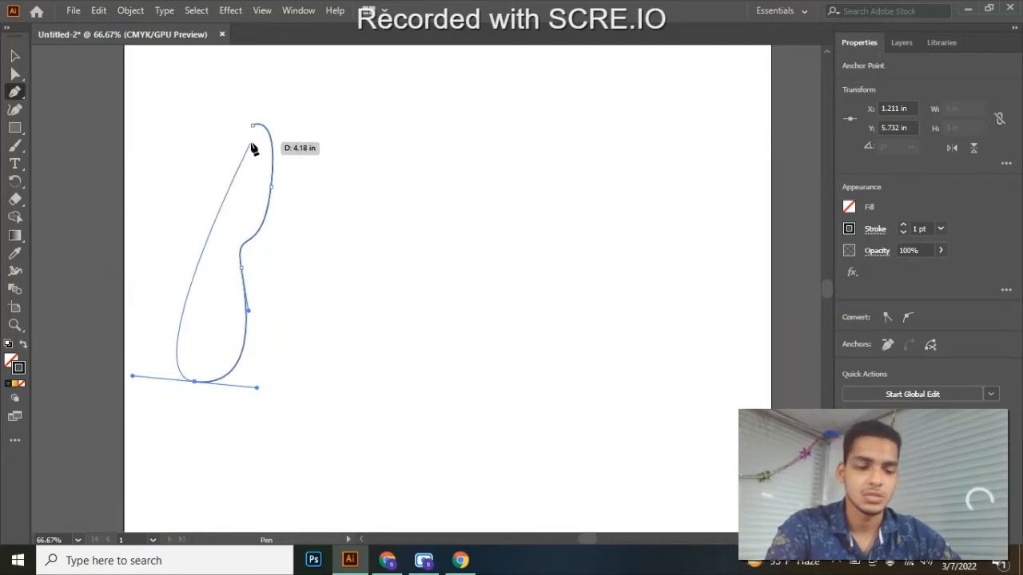
pyautogui.press('Escape')
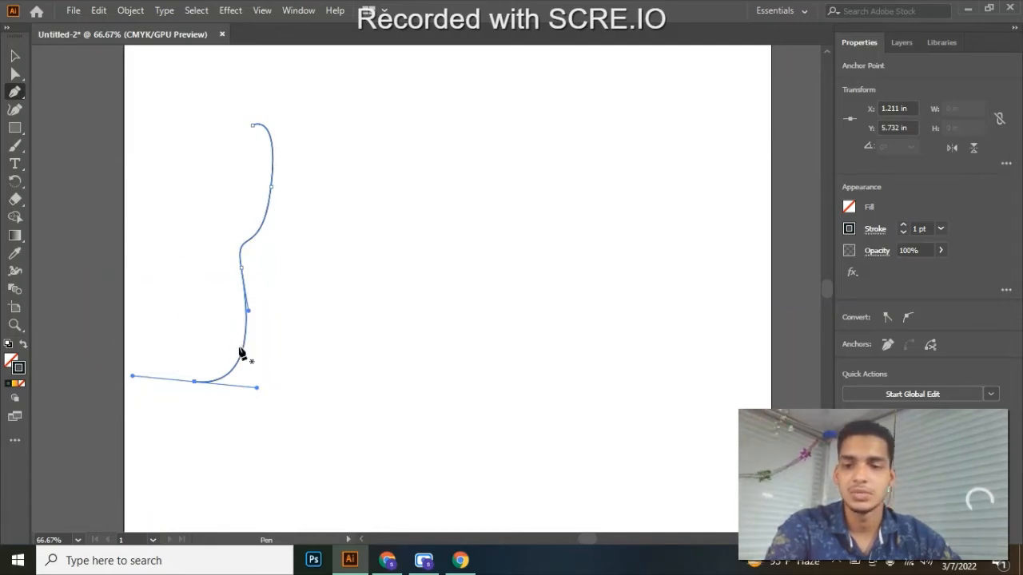
# Draw a second open S-shaped path about 1.32 by 4.87 in to the right of the first with the Pen tool
pyautogui.click(391, 262)
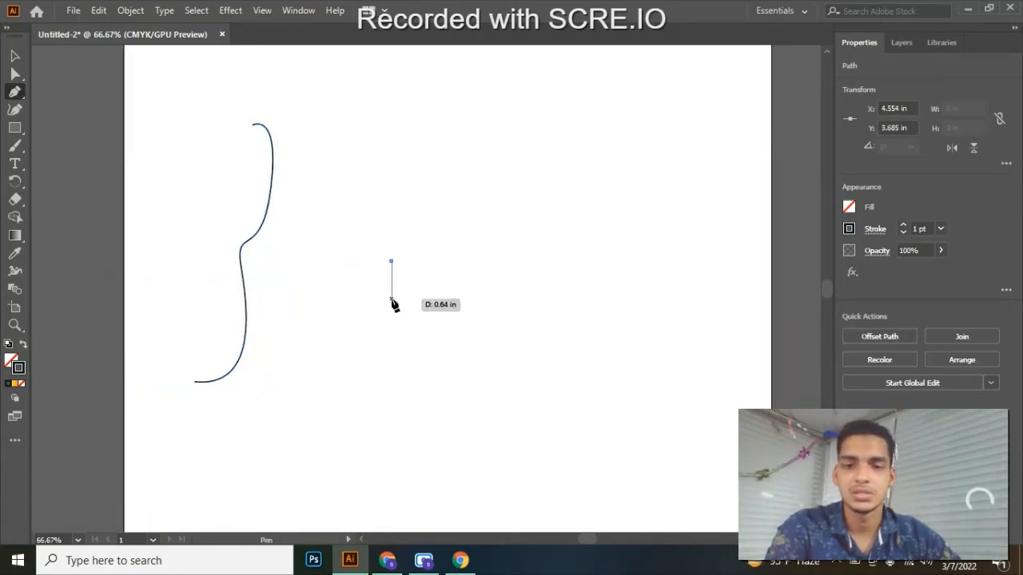
pyautogui.hotkey('ctrl', 'z')
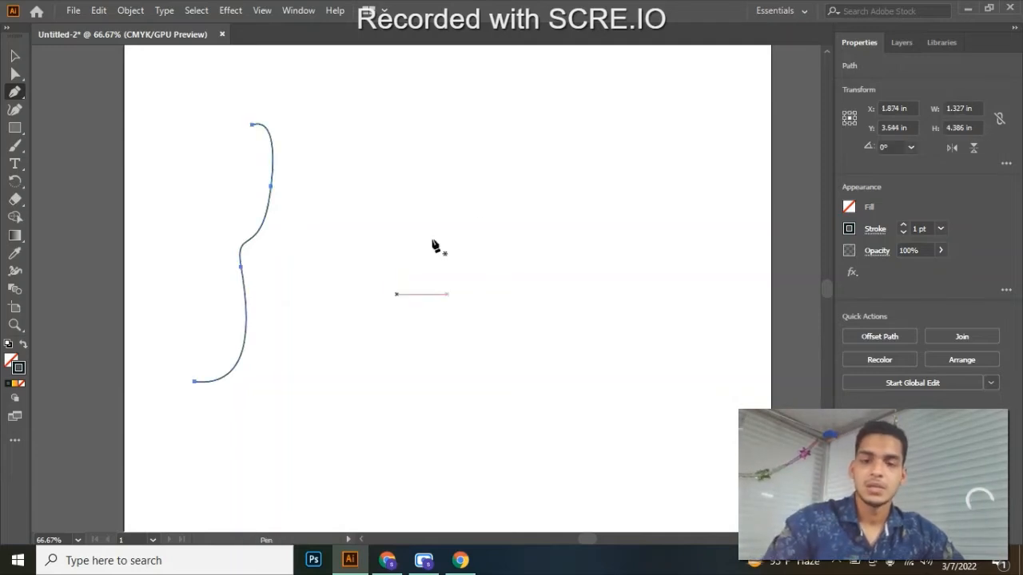
pyautogui.click(534, 115)
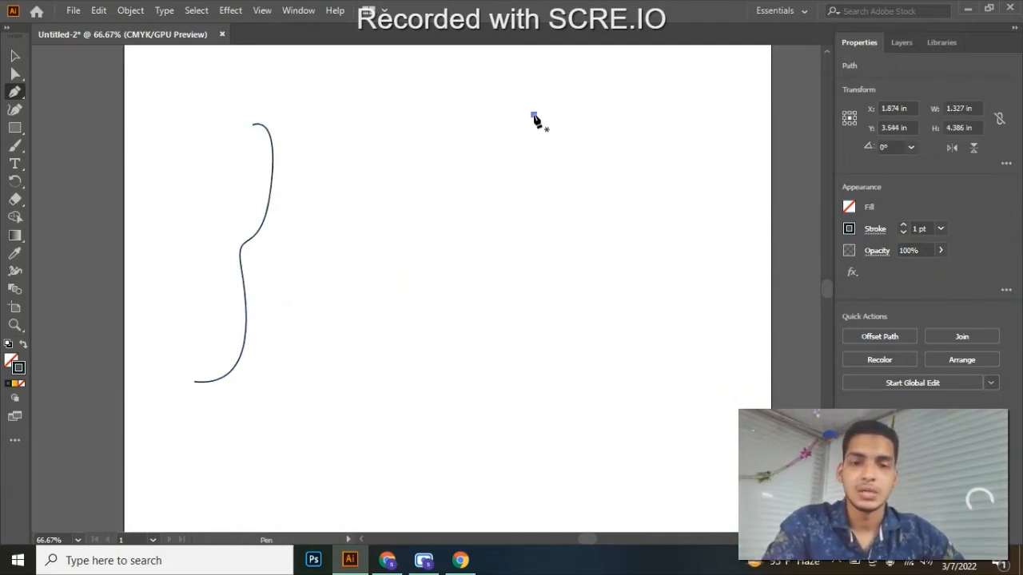
pyautogui.moveTo(496, 202); pyautogui.dragTo(530, 262)
pyautogui.moveTo(517, 300); pyautogui.dragTo(481, 353)
pyautogui.moveTo(469, 401); pyautogui.dragTo(501, 440)
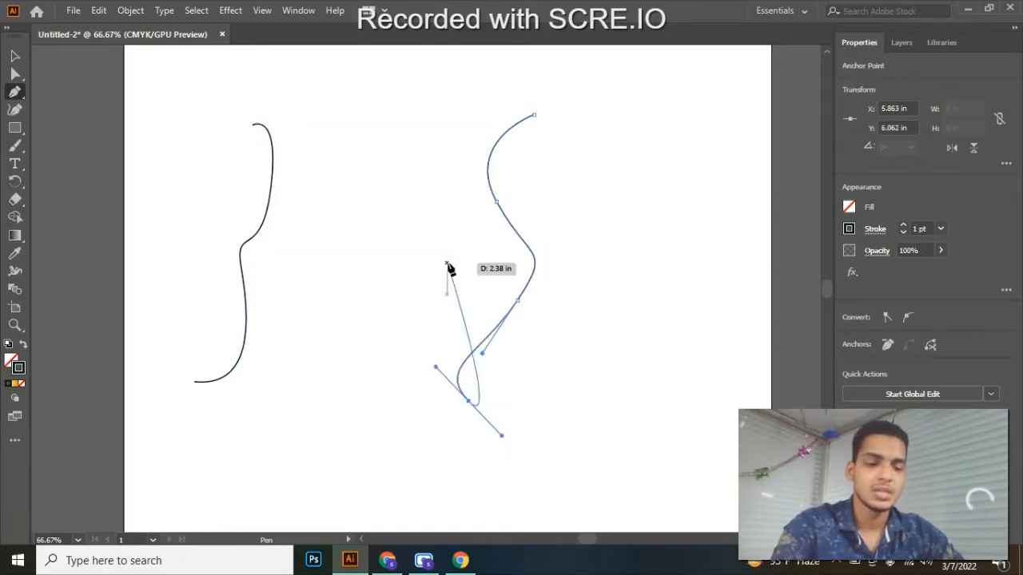
pyautogui.press('Escape')
pyautogui.click(194, 102)
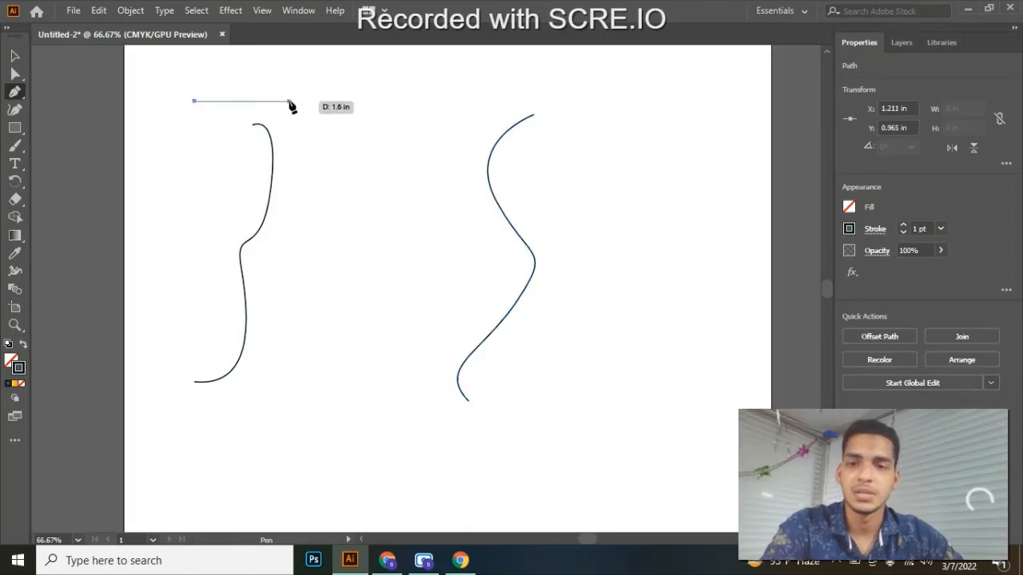
pyautogui.press('ctrl')
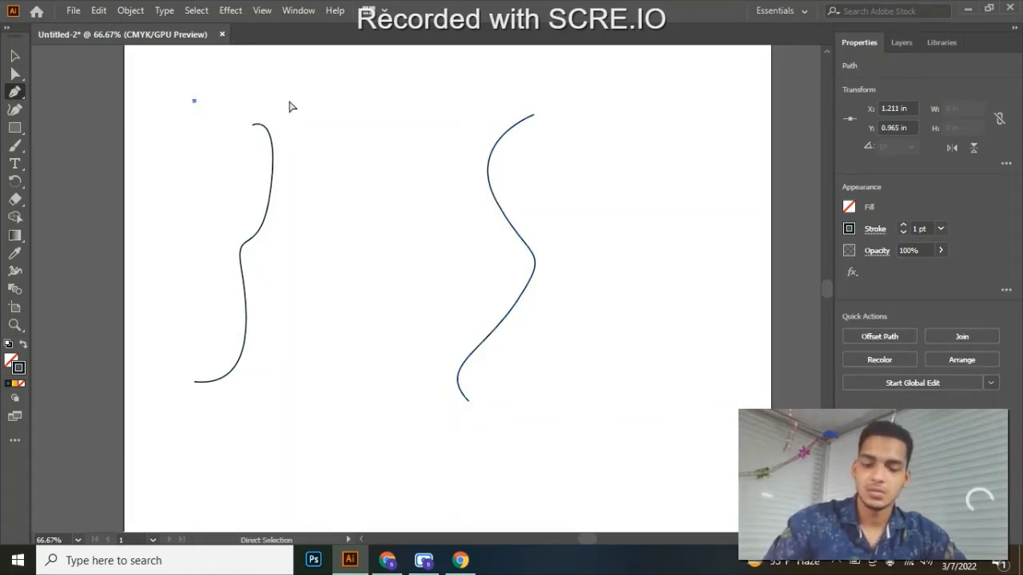
pyautogui.hotkey('ctrl', 'z')
# Select both wavy paths on the artboard together
pyautogui.click(16, 56)
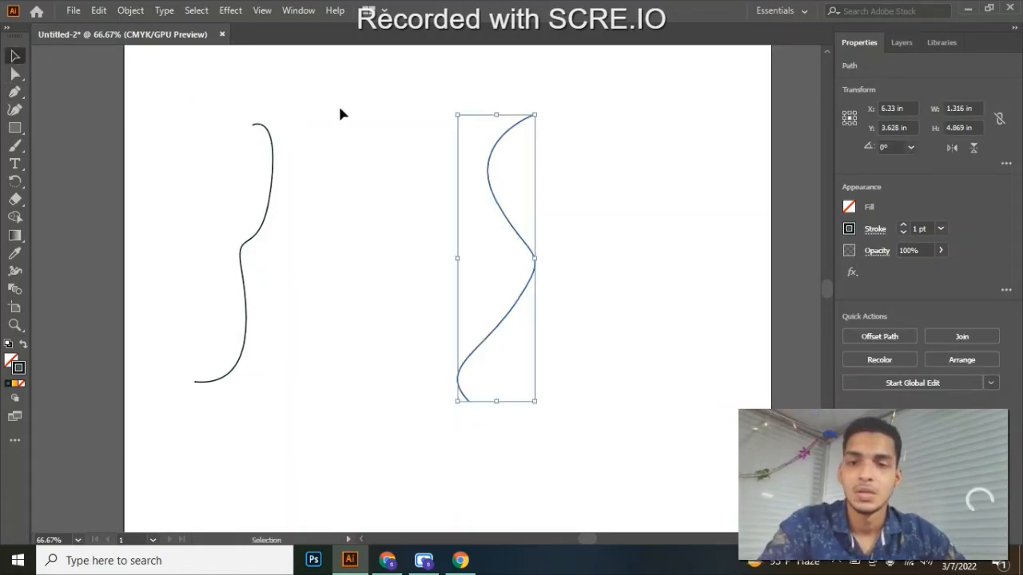
pyautogui.click(341, 108)
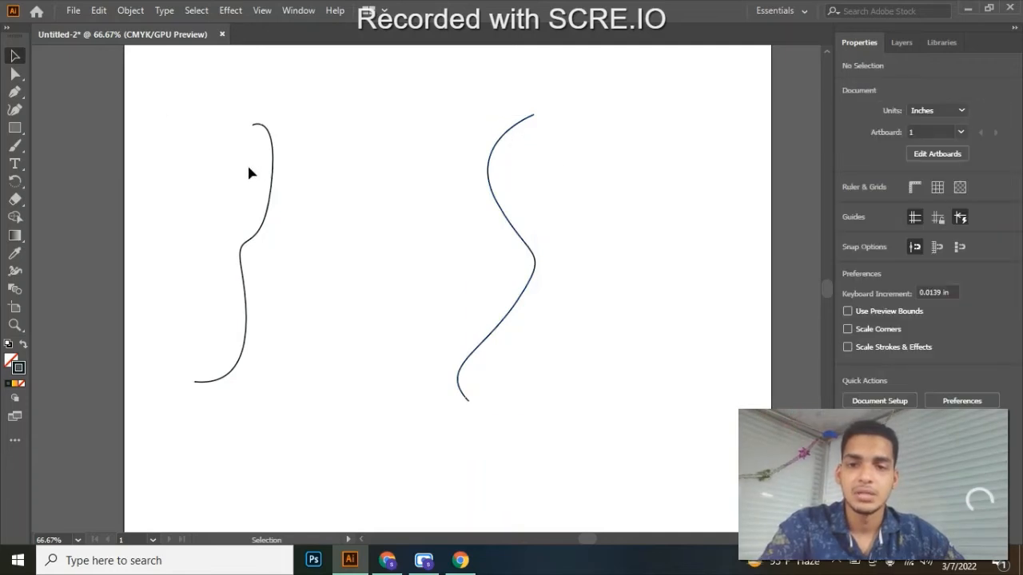
pyautogui.moveTo(243, 156); pyautogui.dragTo(411, 185)
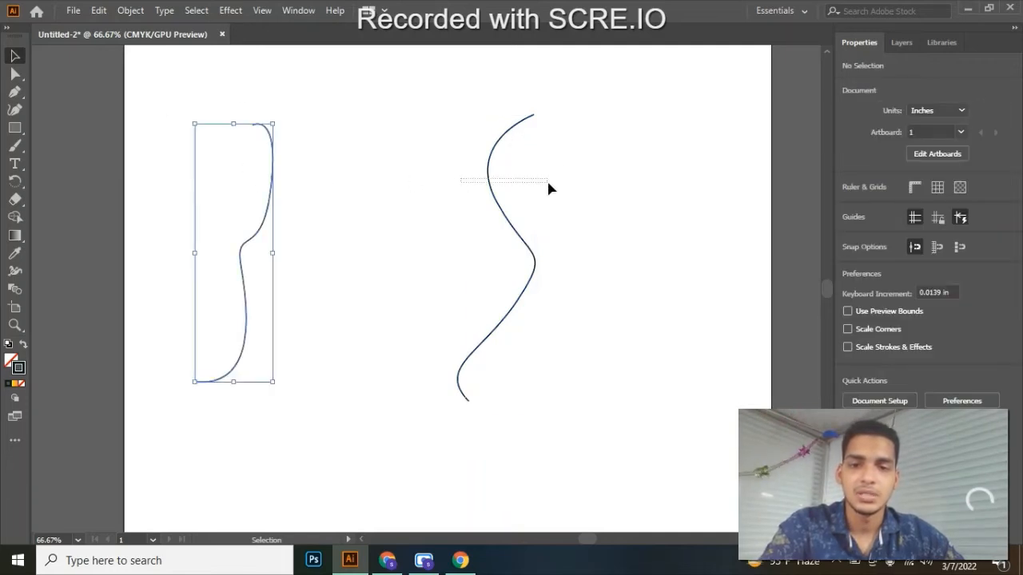
pyautogui.moveTo(548, 188); pyautogui.dragTo(547, 189)
pyautogui.moveTo(174, 78); pyautogui.dragTo(594, 428)
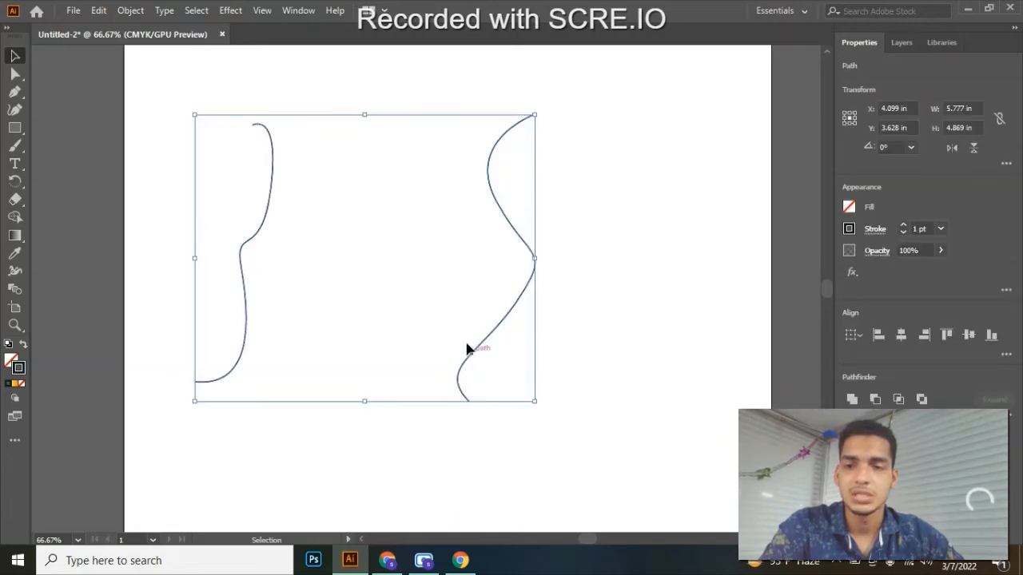
# Set the Blend tool's spacing to Specified Steps with a new step count, keeping the Align to Page orientation
pyautogui.click(16, 290)
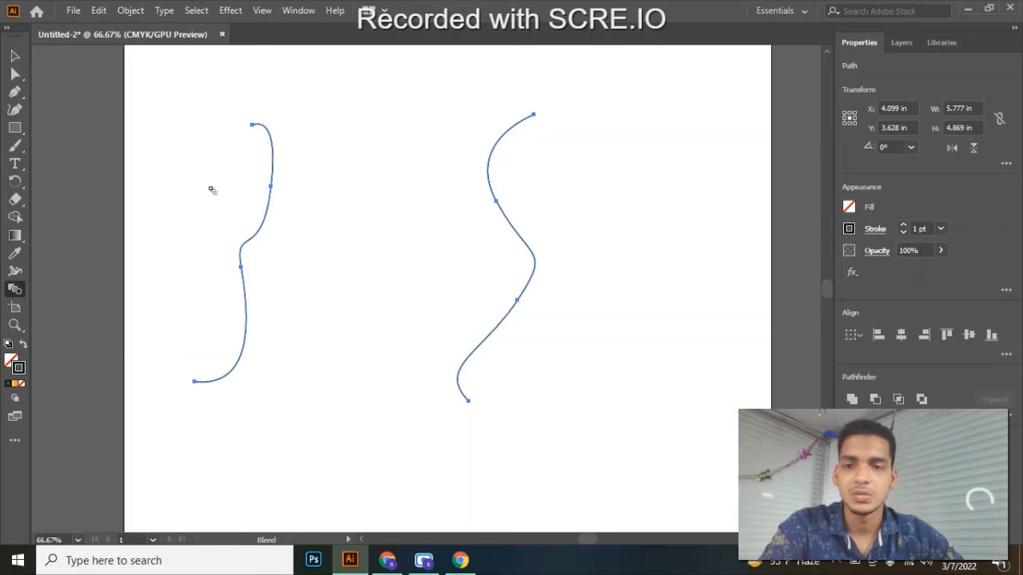
pyautogui.click(252, 127)
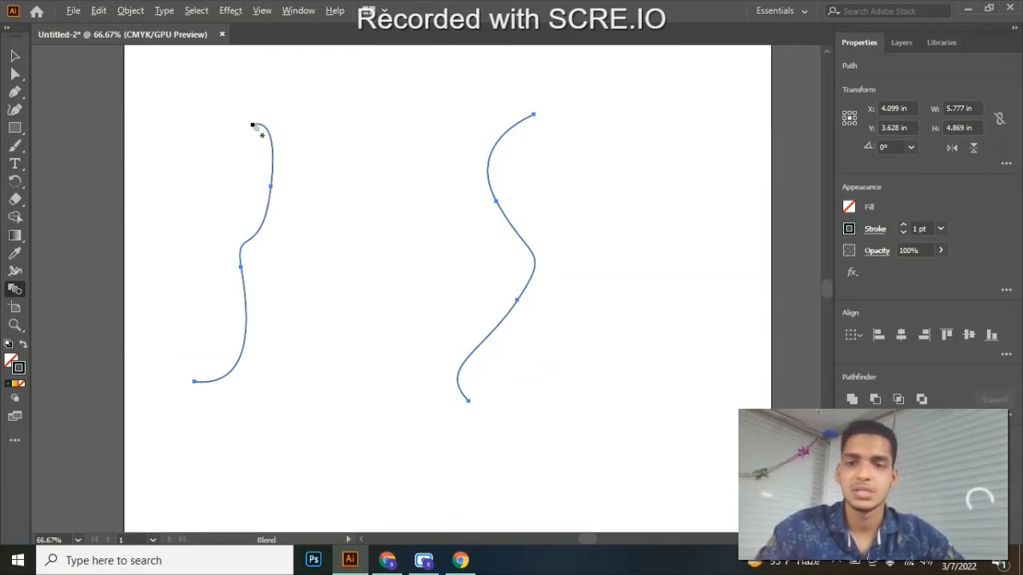
pyautogui.press('Return')
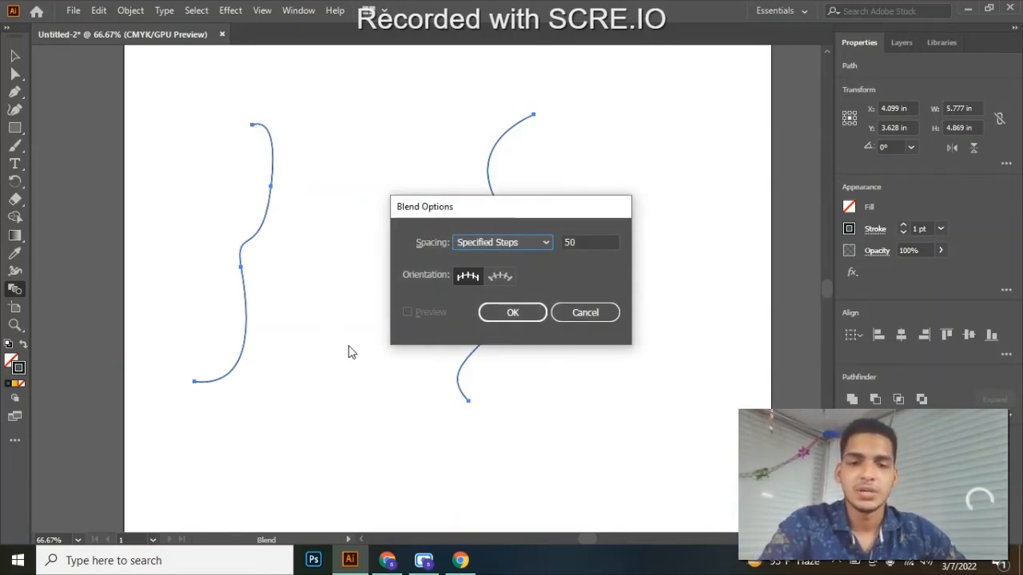
pyautogui.click(537, 245)
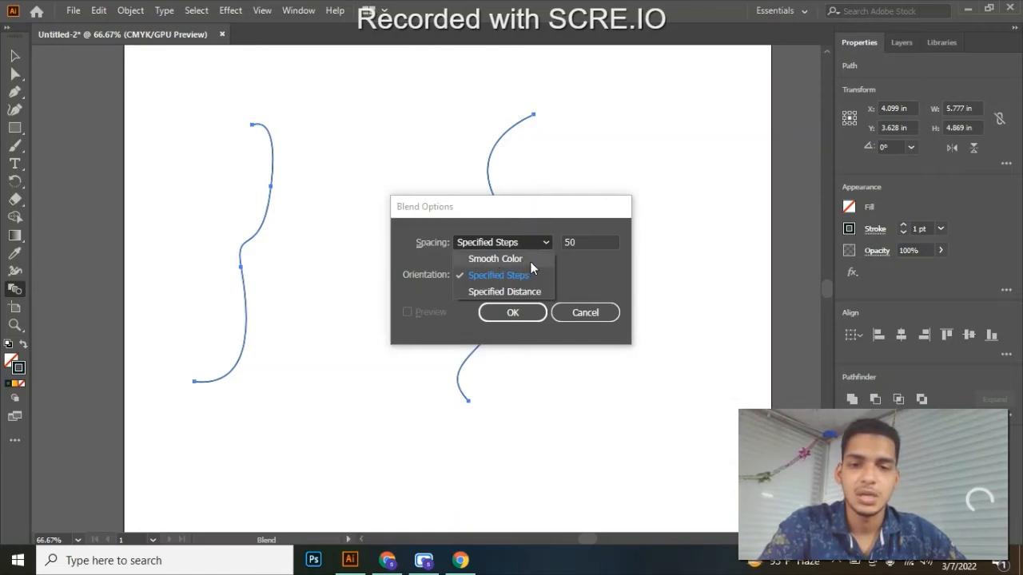
pyautogui.click(527, 260)
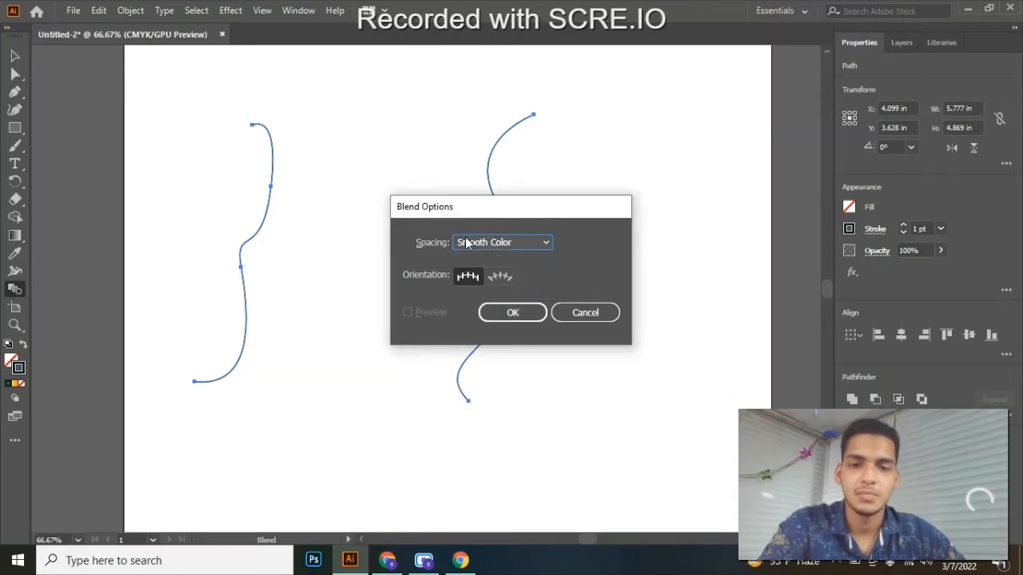
pyautogui.click(545, 244)
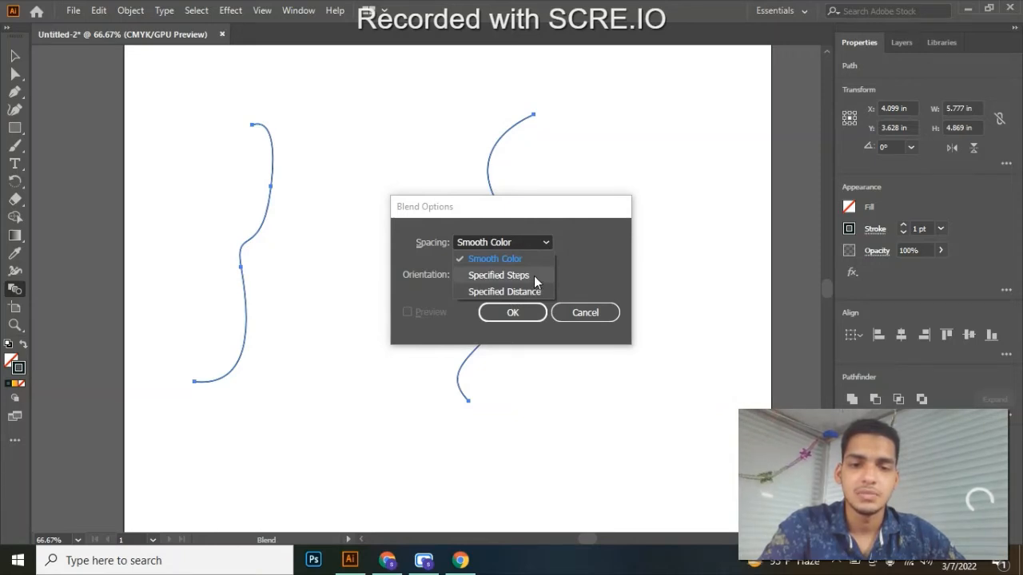
pyautogui.click(534, 275)
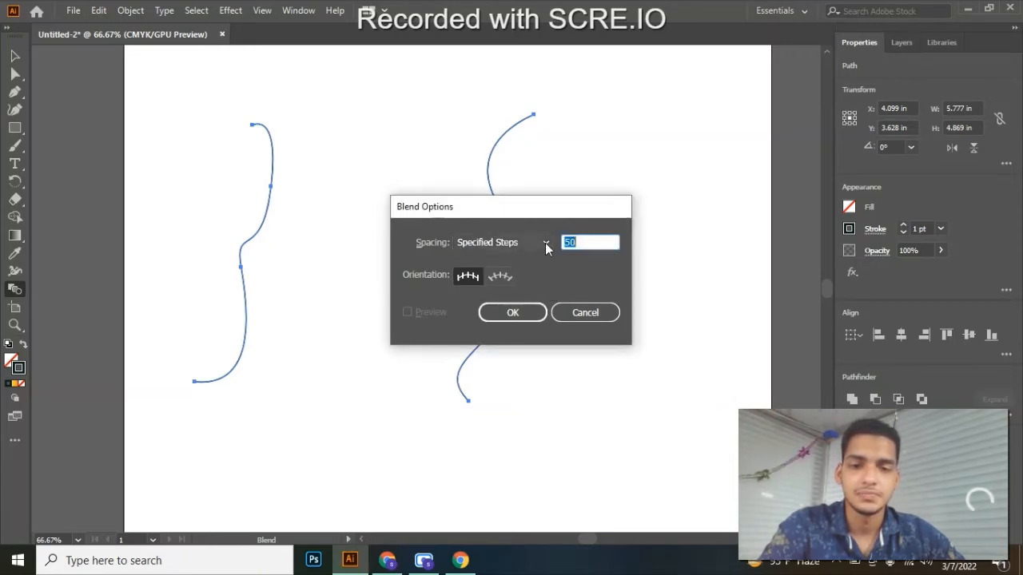
pyautogui.click(545, 243)
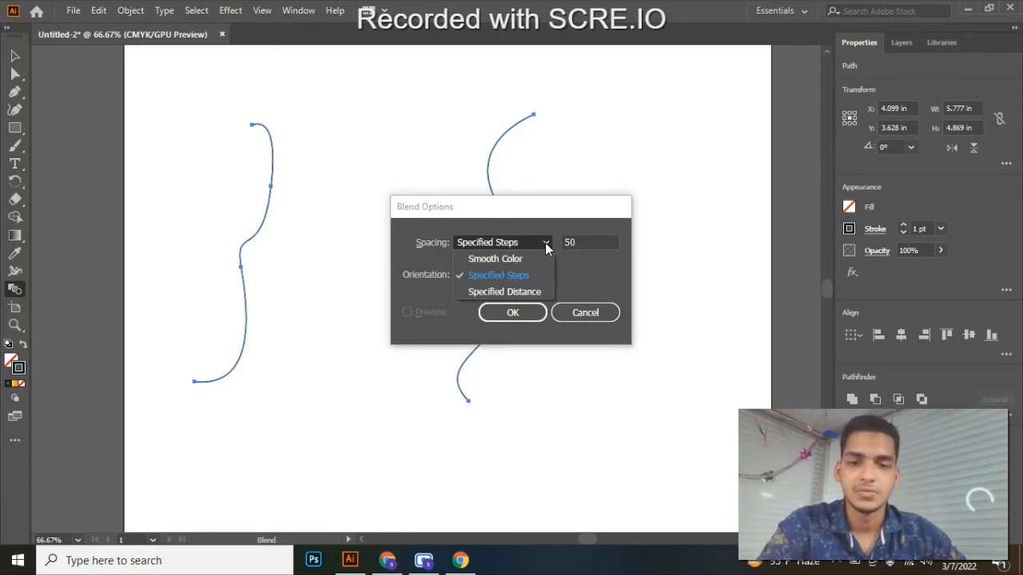
pyautogui.click(525, 313)
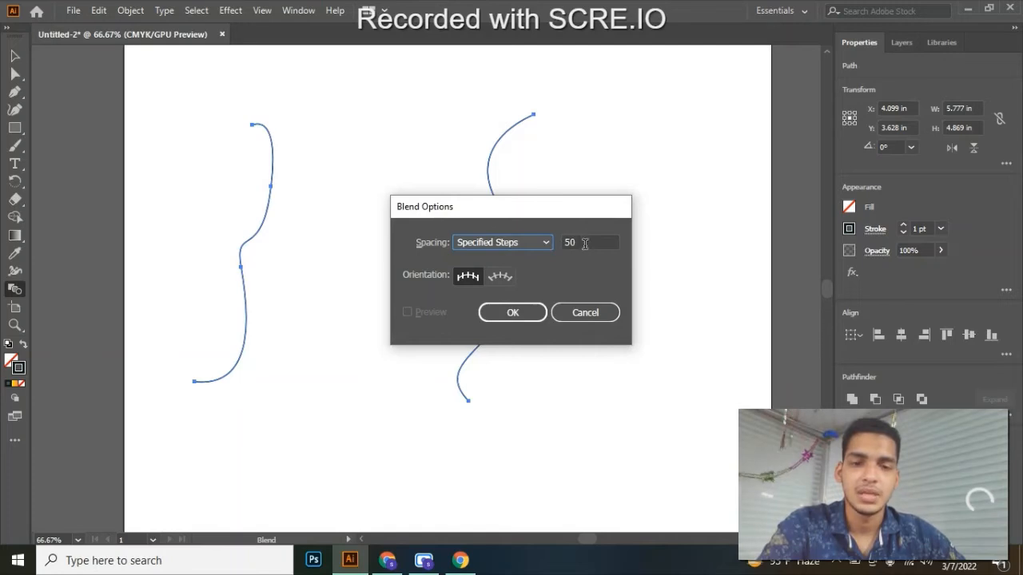
pyautogui.moveTo(585, 244); pyautogui.dragTo(562, 244)
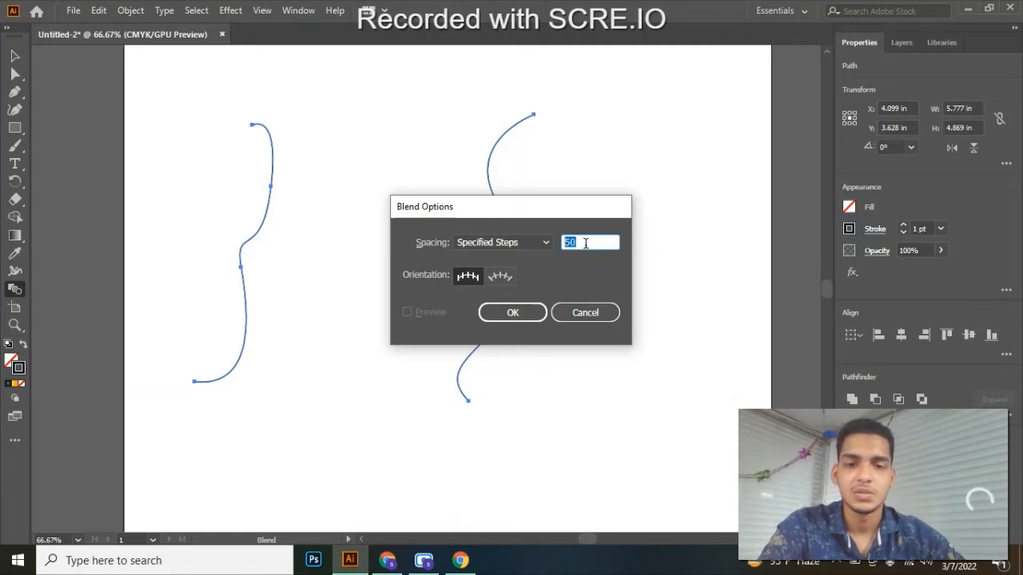
pyautogui.moveTo(597, 245); pyautogui.dragTo(562, 244)
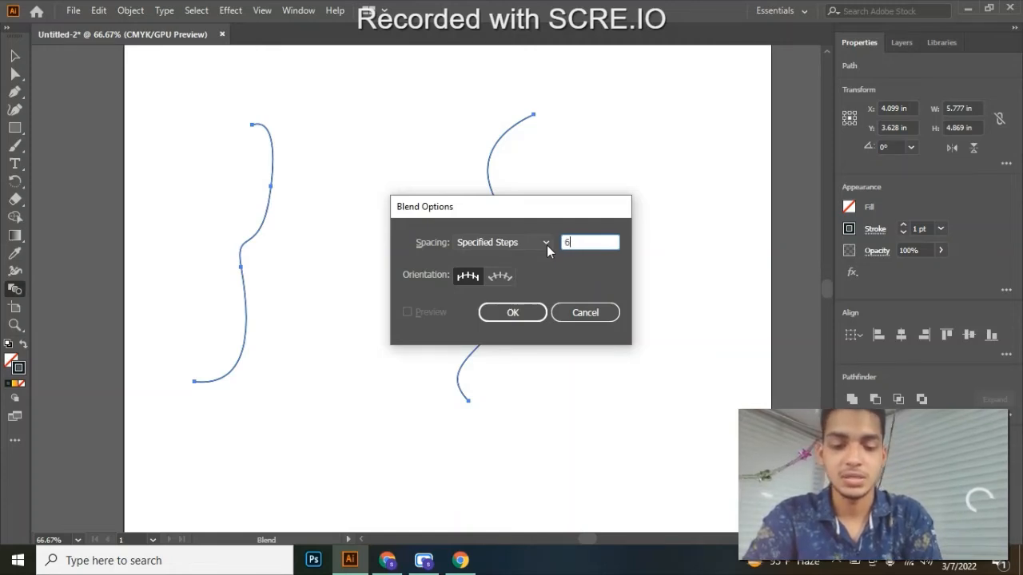
pyautogui.click(497, 316)
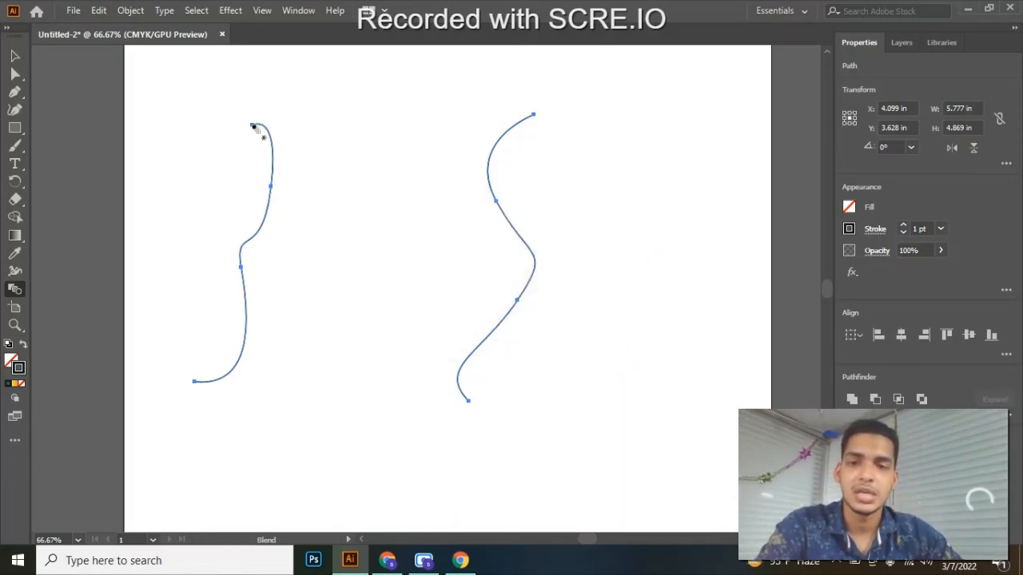
# Blend the first path's upper end to the second path's lower end for a crossed, twisted shape, and deselect it
pyautogui.click(468, 402)
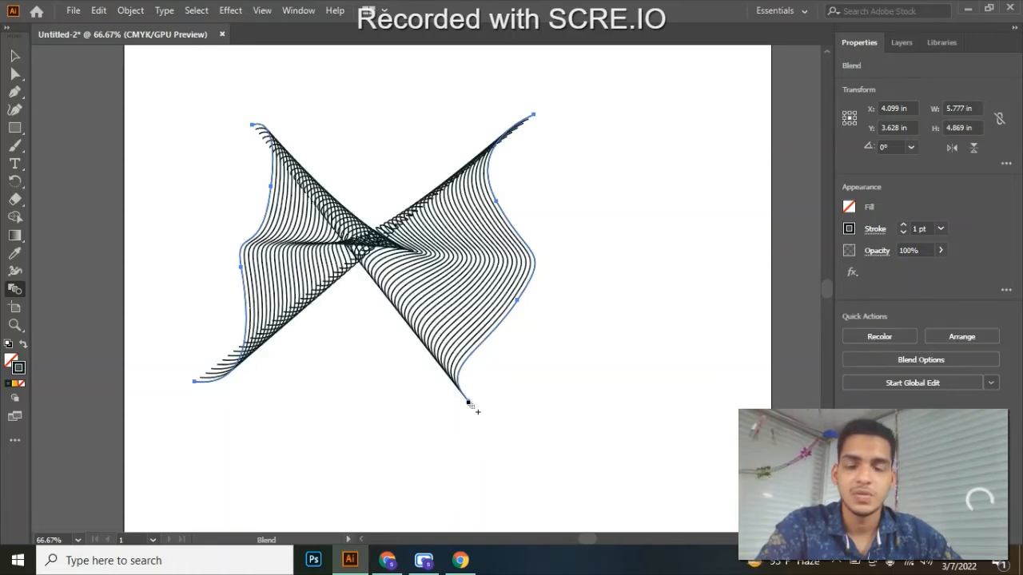
pyautogui.click(15, 56)
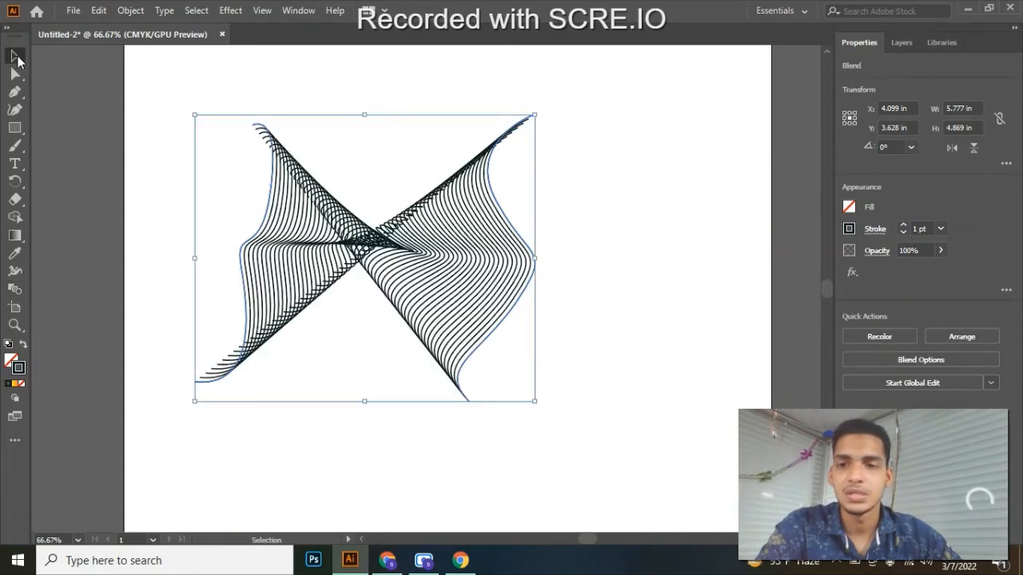
pyautogui.click(222, 79)
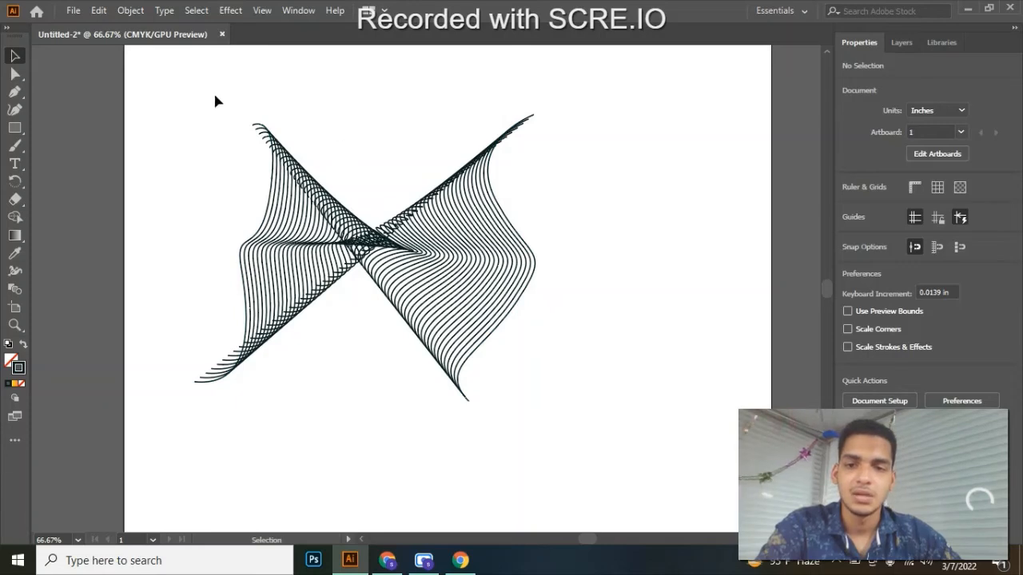
# Move the whole blend about 1.27 in to the right on the artboard and deselect it
pyautogui.moveTo(215, 101); pyautogui.dragTo(569, 466)
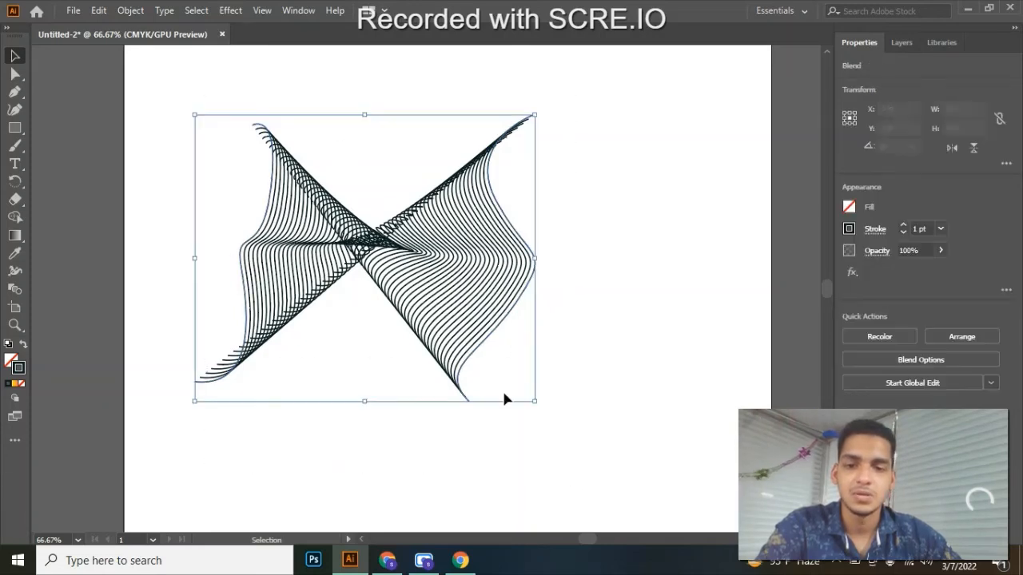
pyautogui.moveTo(387, 272); pyautogui.dragTo(463, 268)
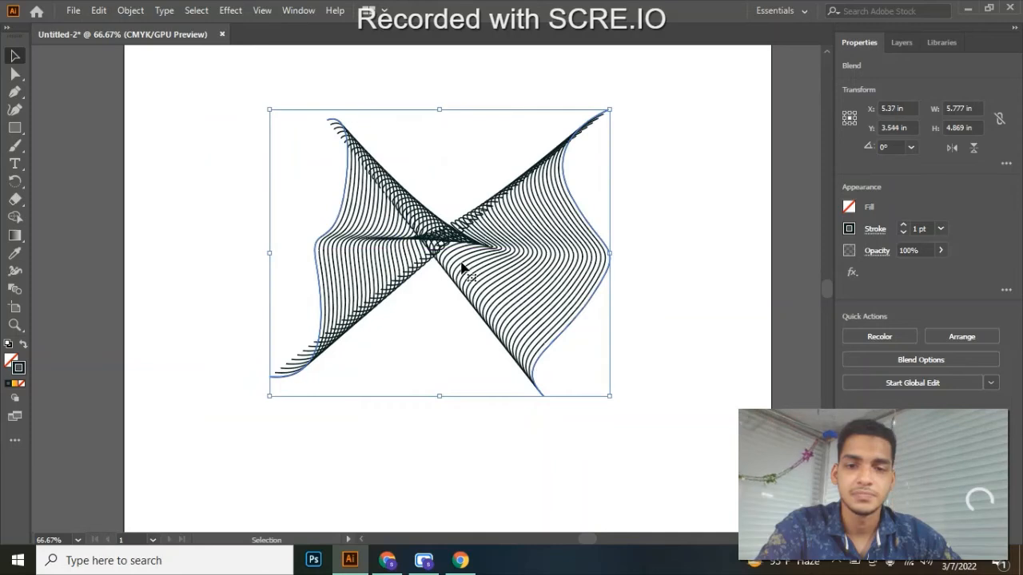
pyautogui.click(242, 95)
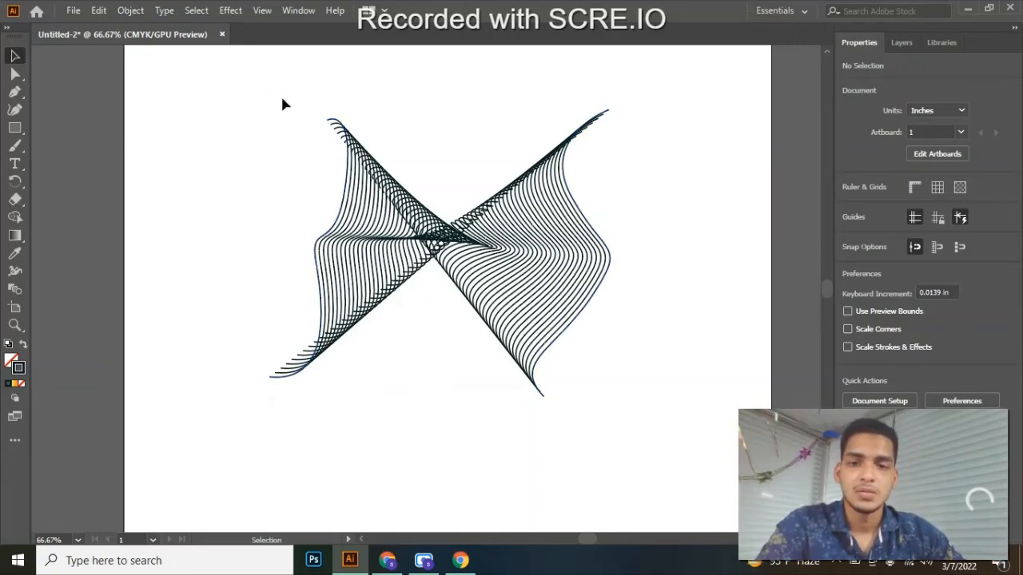
# Select the entire blend and group it, leaving nothing selected
pyautogui.moveTo(304, 95); pyautogui.dragTo(599, 419)
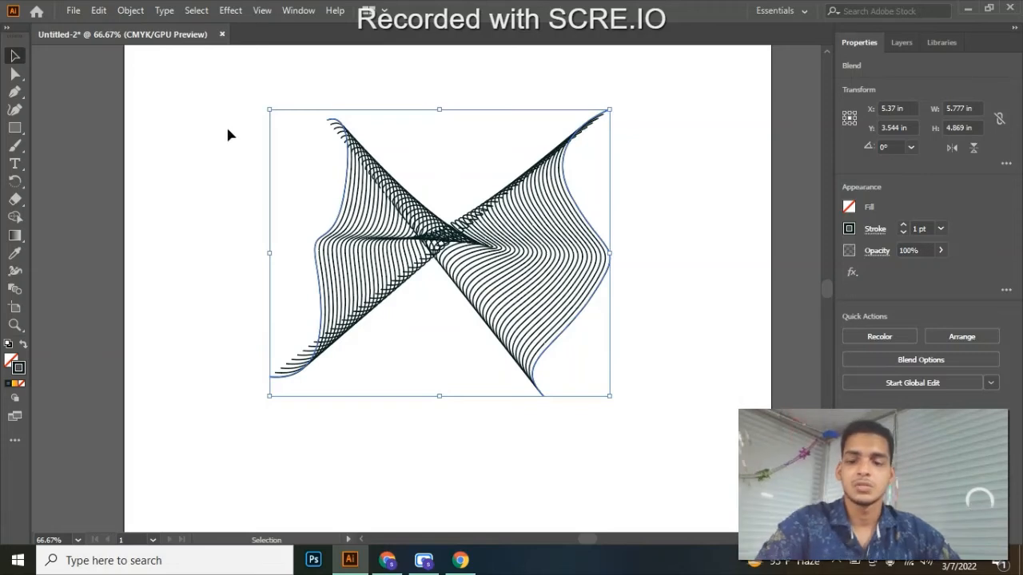
pyautogui.press('a')
pyautogui.hotkey('ctrl', 'g')
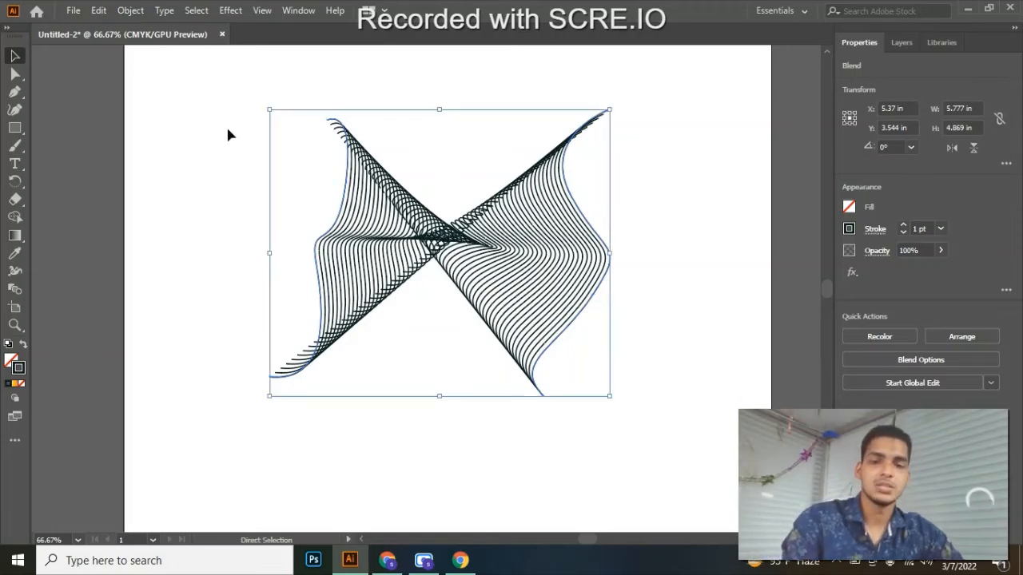
pyautogui.click(228, 106)
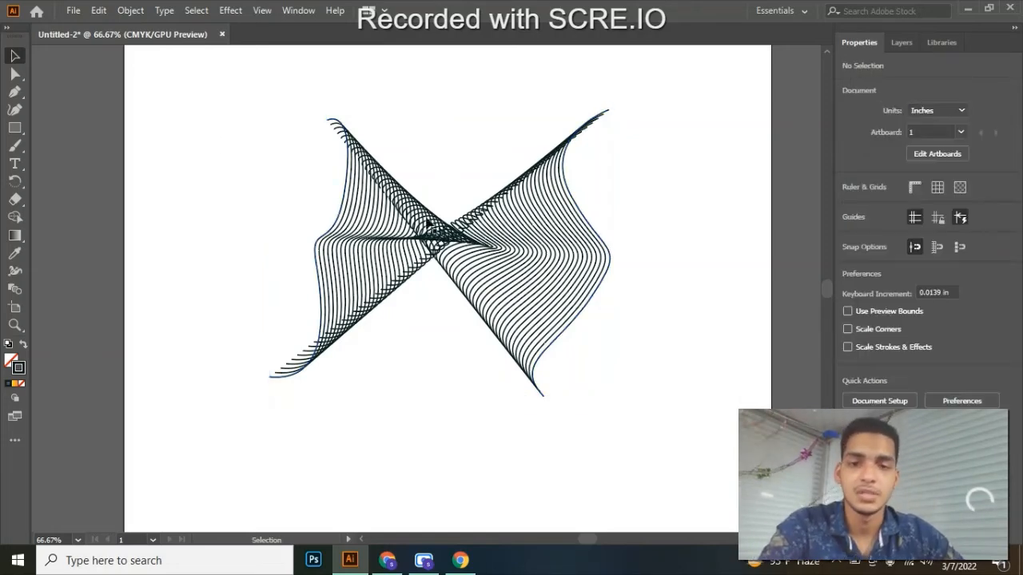
# Move the grouped blend to about X 4.97 in, Y 3.38 in and keep it selected
pyautogui.moveTo(416, 238)
pyautogui.mouseDown()
pyautogui.moveTo(378, 233)
pyautogui.moveTo(483, 233)
pyautogui.moveTo(406, 229)
pyautogui.mouseUp()
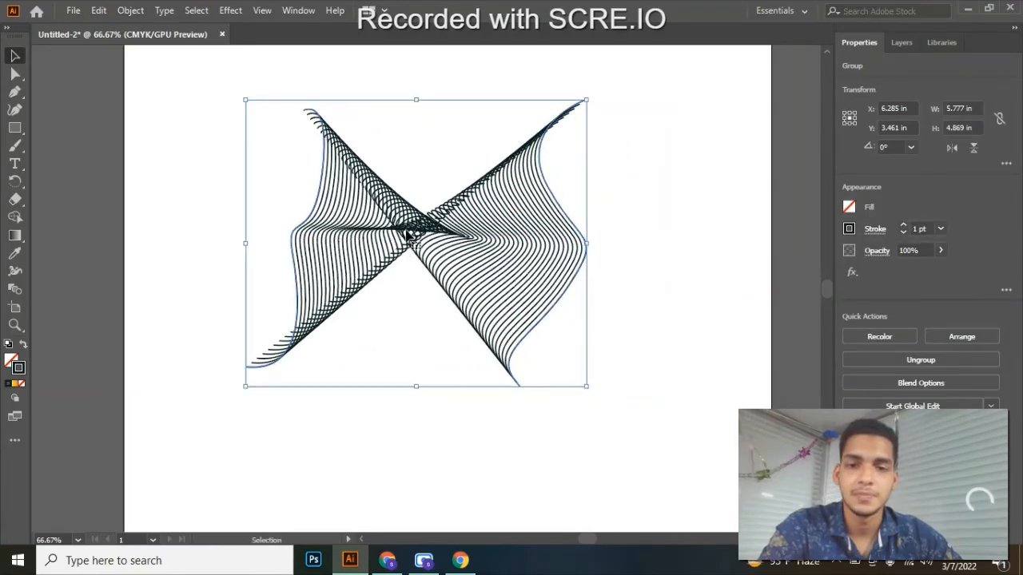
pyautogui.click(634, 178)
pyautogui.click(442, 243)
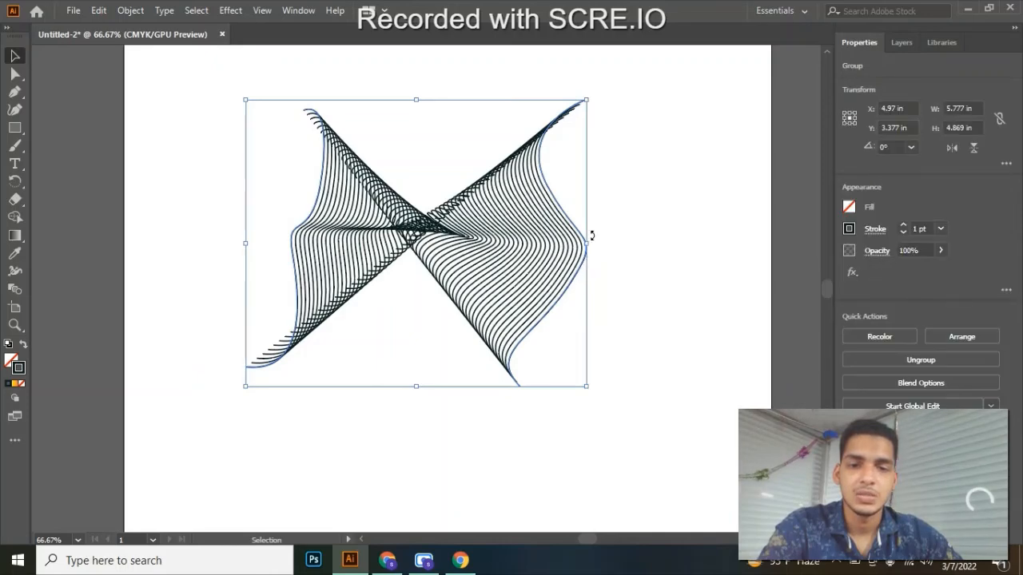
# Stretch the grouped blend by its bounding box to about 5.75 by 5.24 in and deselect it
pyautogui.moveTo(587, 98); pyautogui.dragTo(564, 89)
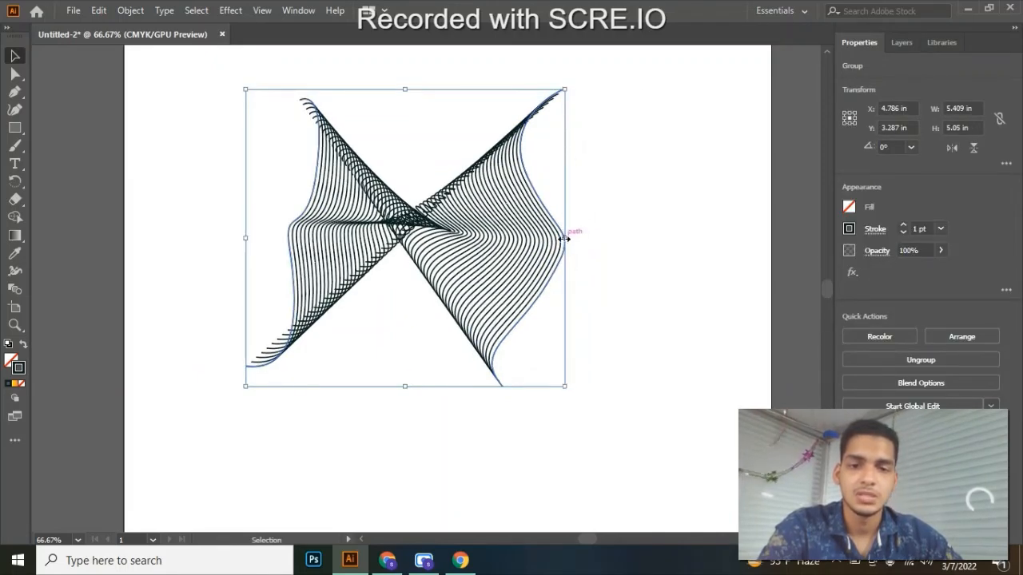
pyautogui.moveTo(564, 238); pyautogui.dragTo(574, 239)
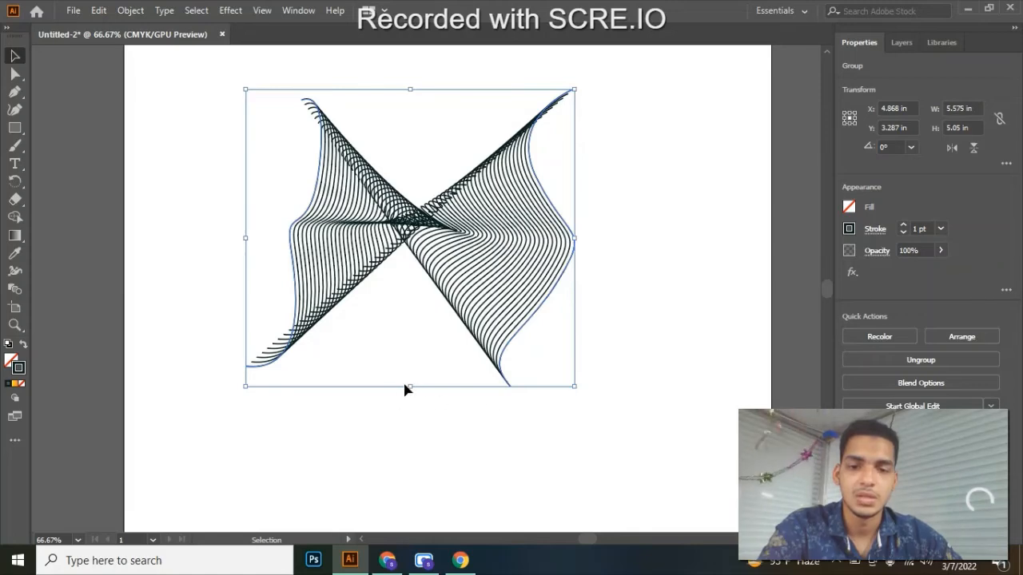
pyautogui.moveTo(407, 390); pyautogui.dragTo(410, 397)
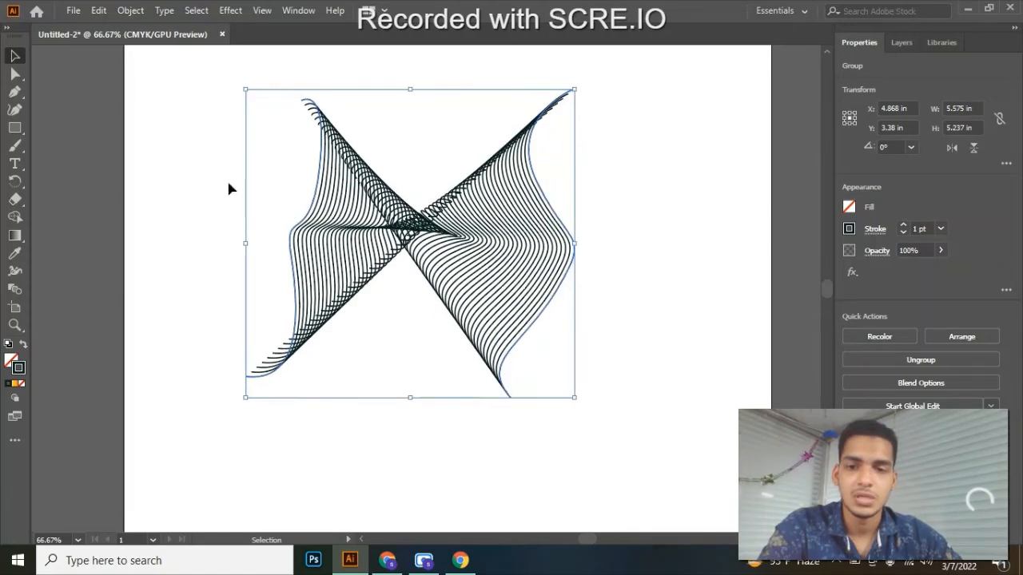
pyautogui.moveTo(245, 243); pyautogui.dragTo(236, 243)
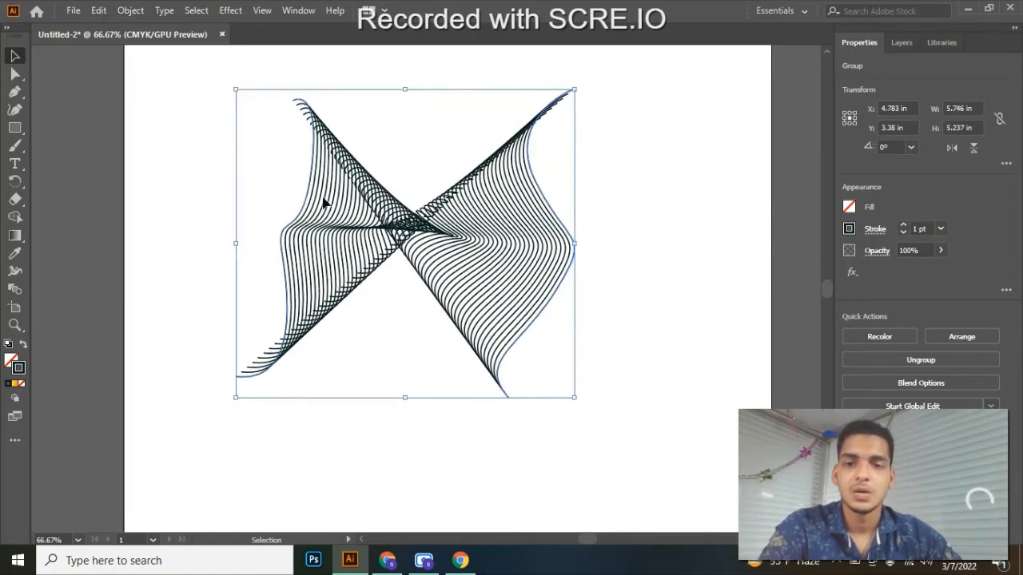
pyautogui.click(428, 64)
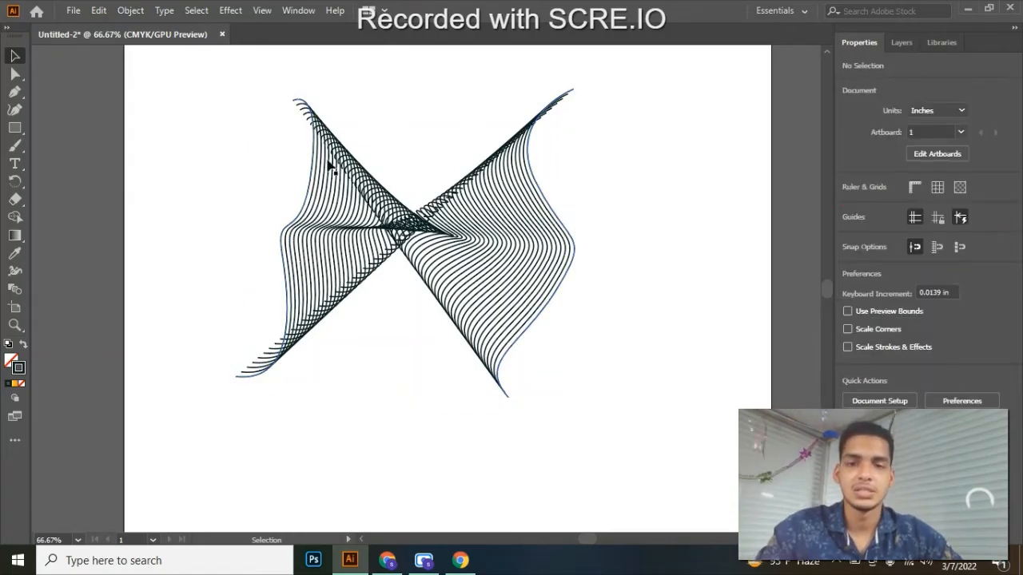
# Scale the grouped blend down about its center to roughly 0.96 by 0.87 in
pyautogui.click(351, 200)
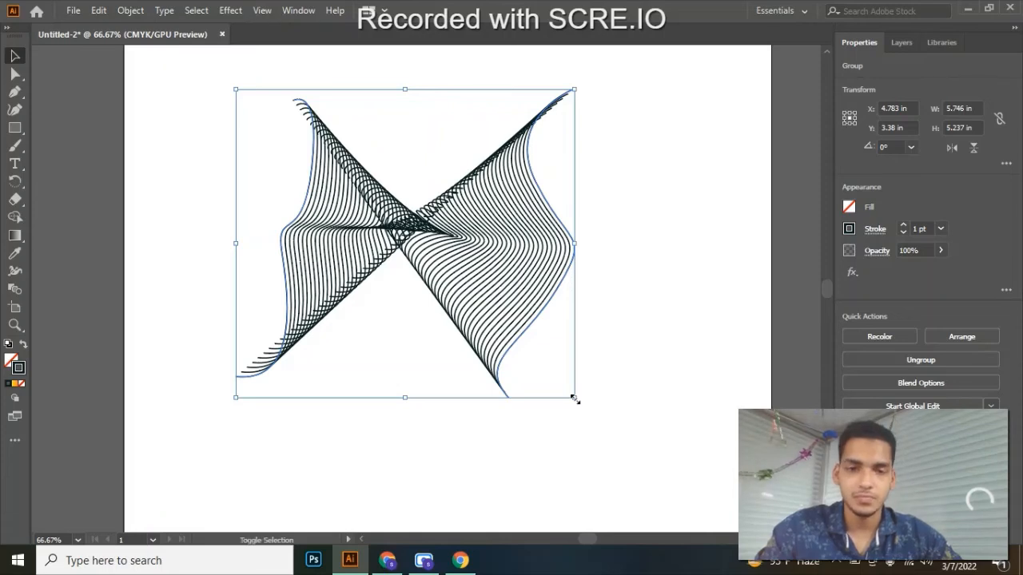
pyautogui.moveTo(574, 398); pyautogui.dragTo(436, 269)
pyautogui.click(434, 274)
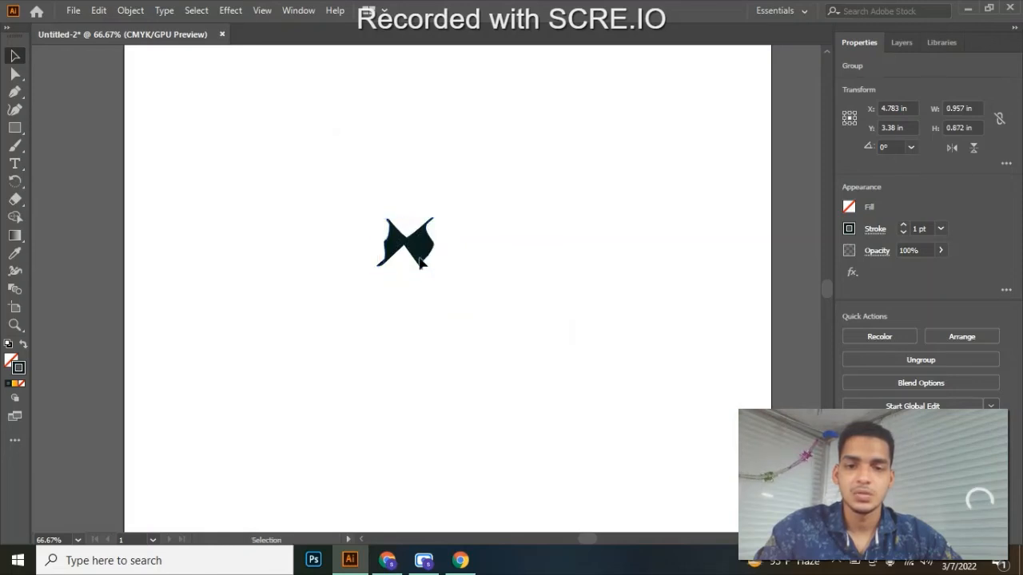
pyautogui.scroll(4, 432, 254)
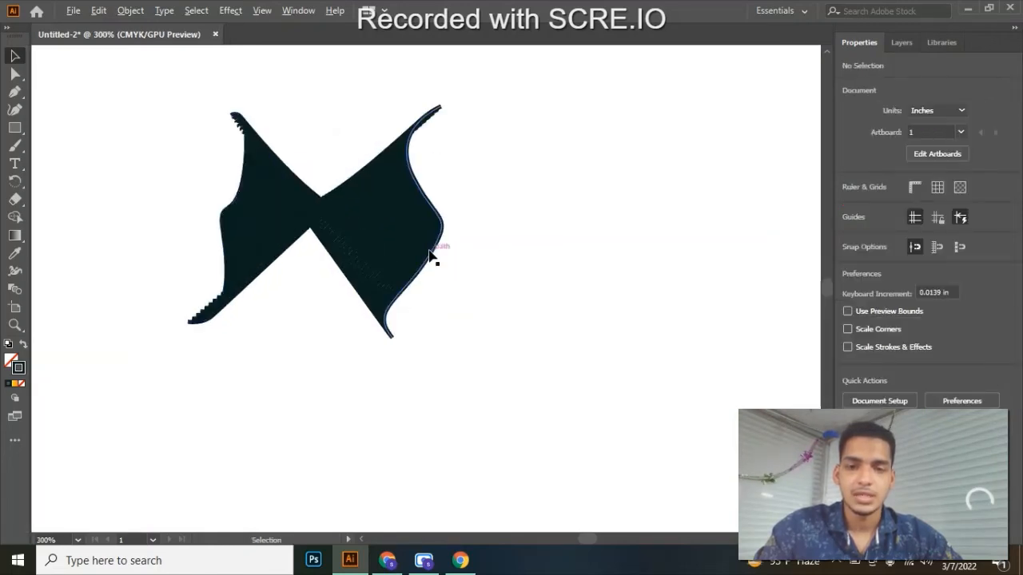
# Examine the shrunken grouped blend close up and at page scale to judge how its lines crowd together
pyautogui.scroll(2, 267, 290)
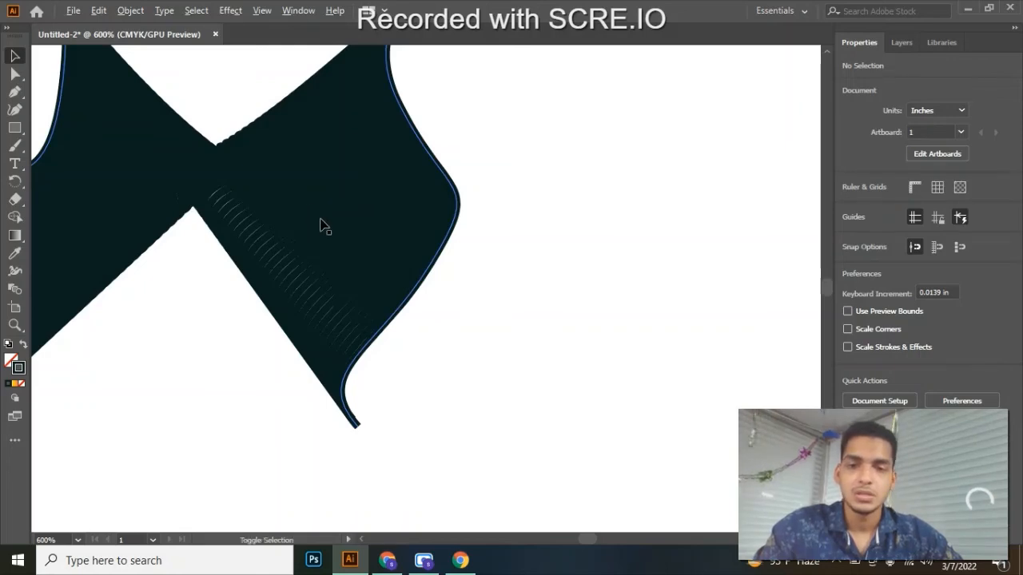
pyautogui.scroll(-3, 320, 223)
pyautogui.scroll(3, 321, 225)
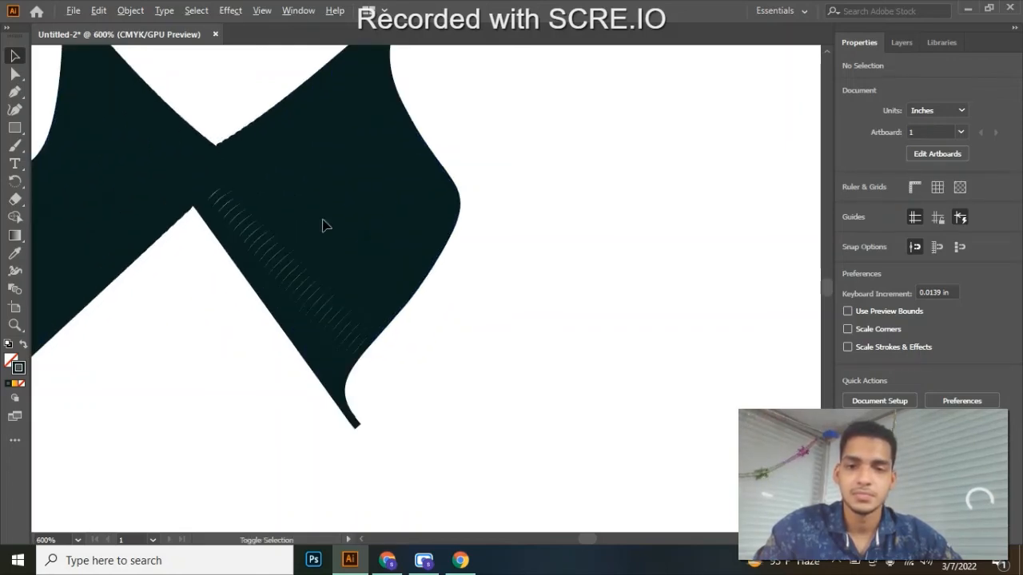
pyautogui.scroll(-4, 323, 226)
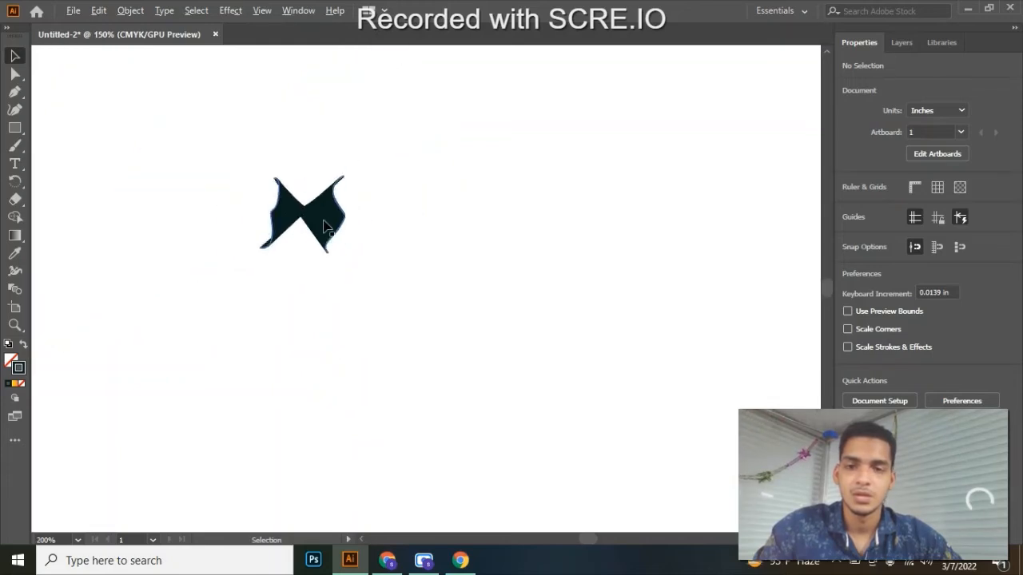
pyautogui.scroll(-2, 323, 226)
pyautogui.press('space')
pyautogui.moveTo(354, 227); pyautogui.dragTo(477, 243)
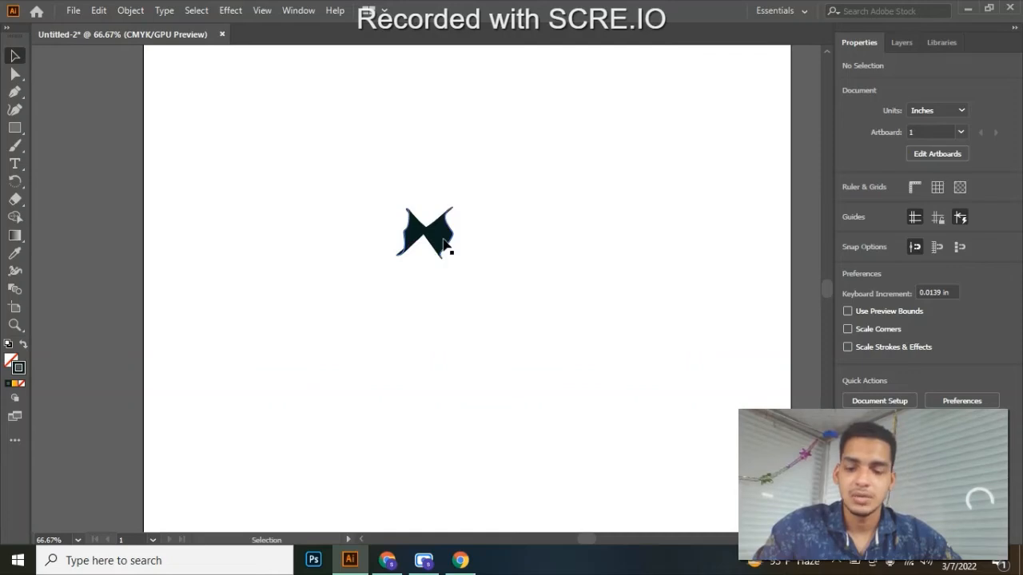
# Scale the small grouped blend up about its center to roughly 5.27 by 4.8 in and deselect it
pyautogui.click(443, 250)
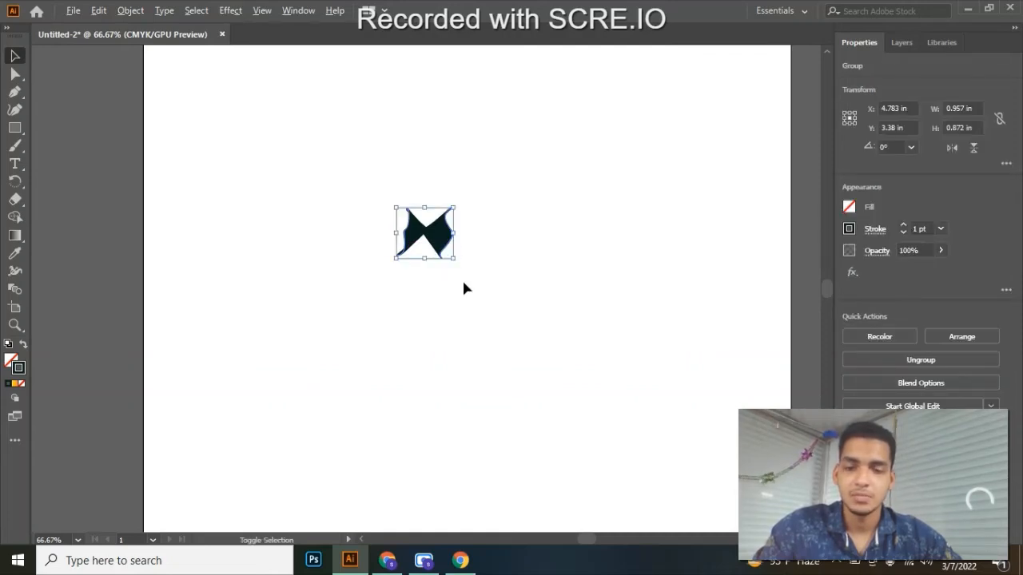
pyautogui.moveTo(457, 260); pyautogui.dragTo(589, 372)
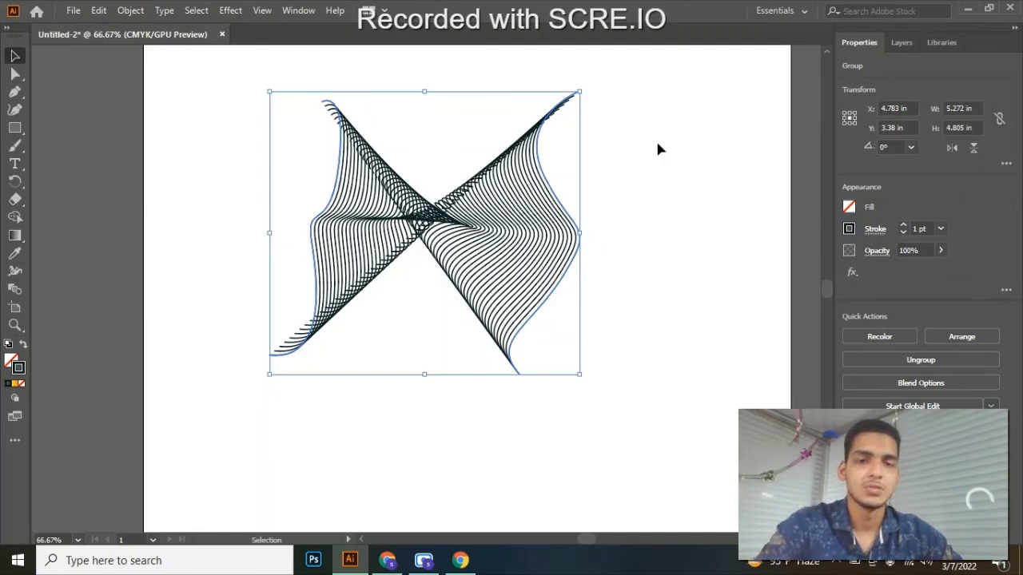
pyautogui.click(605, 183)
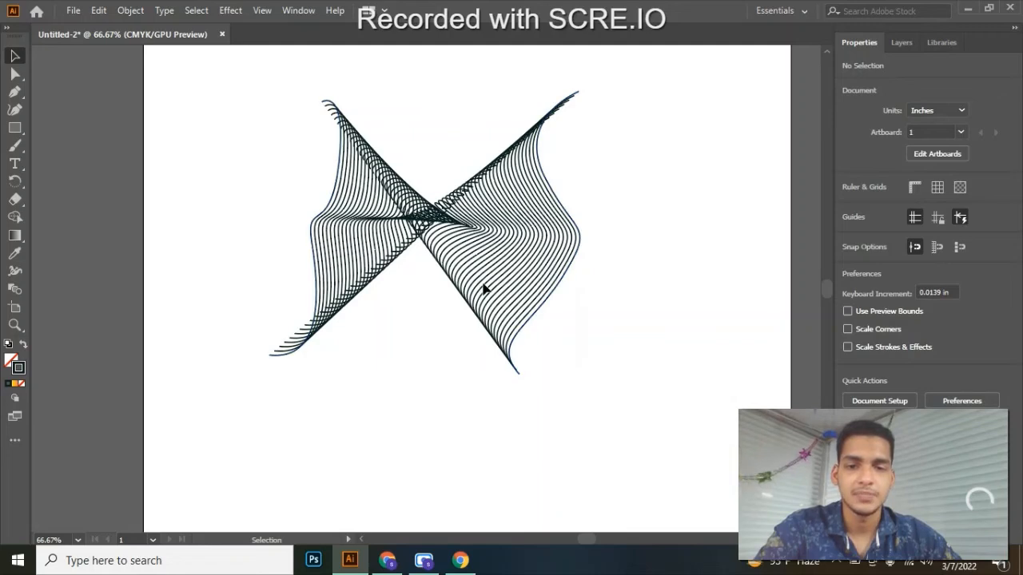
# Expand the grouped blend into individual paths with the Object, Fill and Stroke options enabled
pyautogui.click(468, 221)
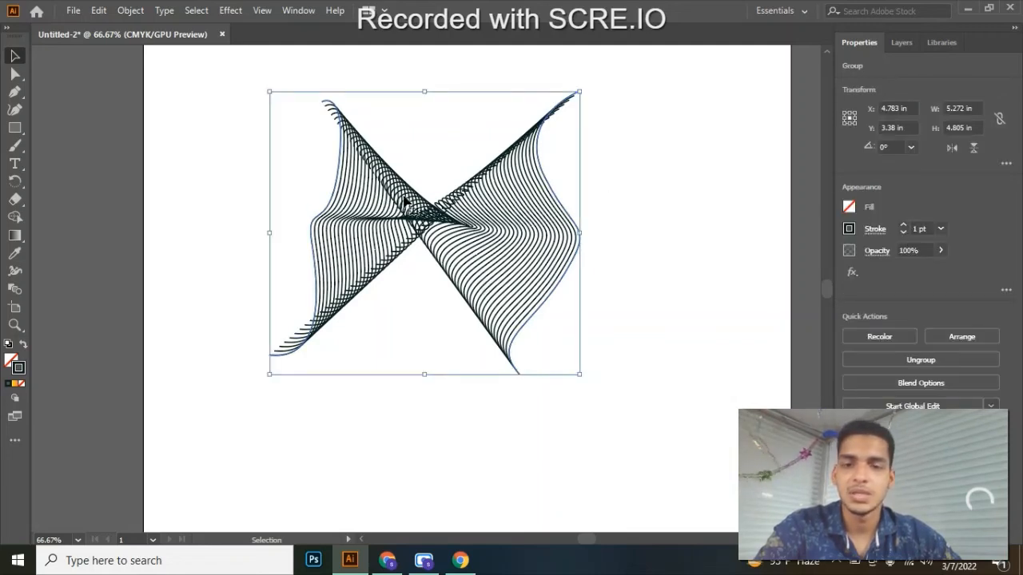
pyautogui.click(128, 10)
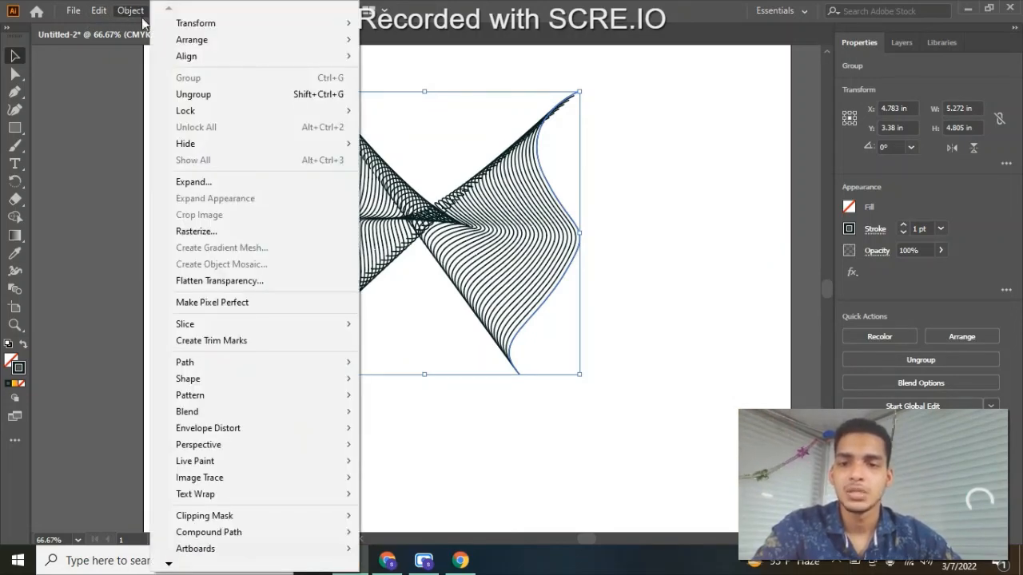
pyautogui.click(271, 183)
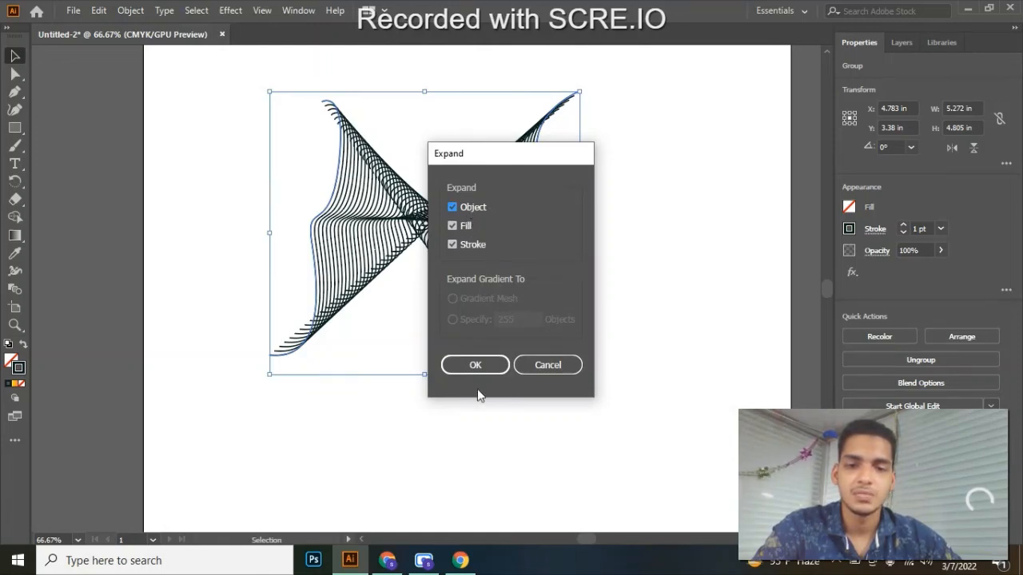
pyautogui.click(476, 365)
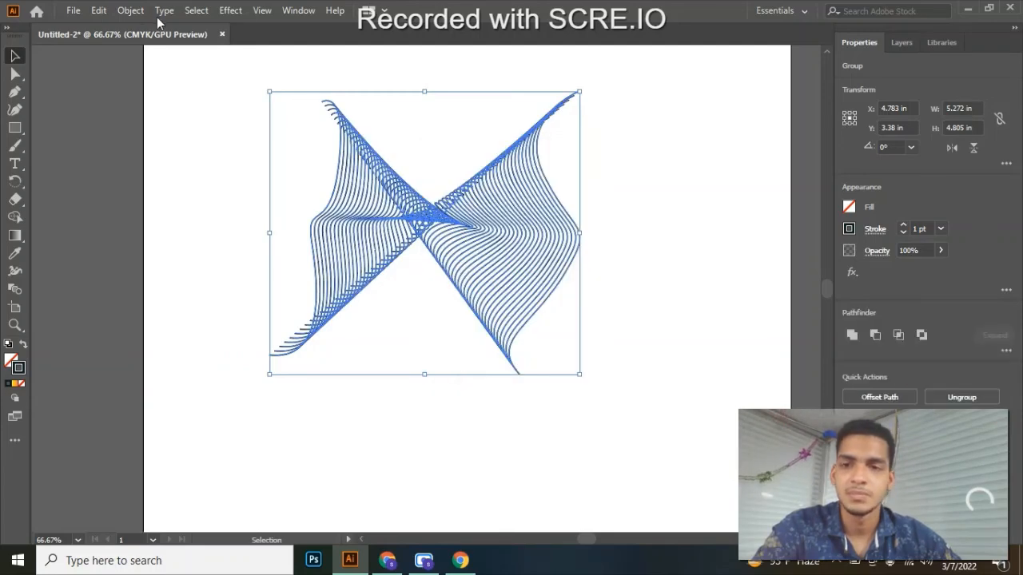
# Expand the Fill and Stroke of the resulting paths so their strokes become filled outlines
pyautogui.click(130, 10)
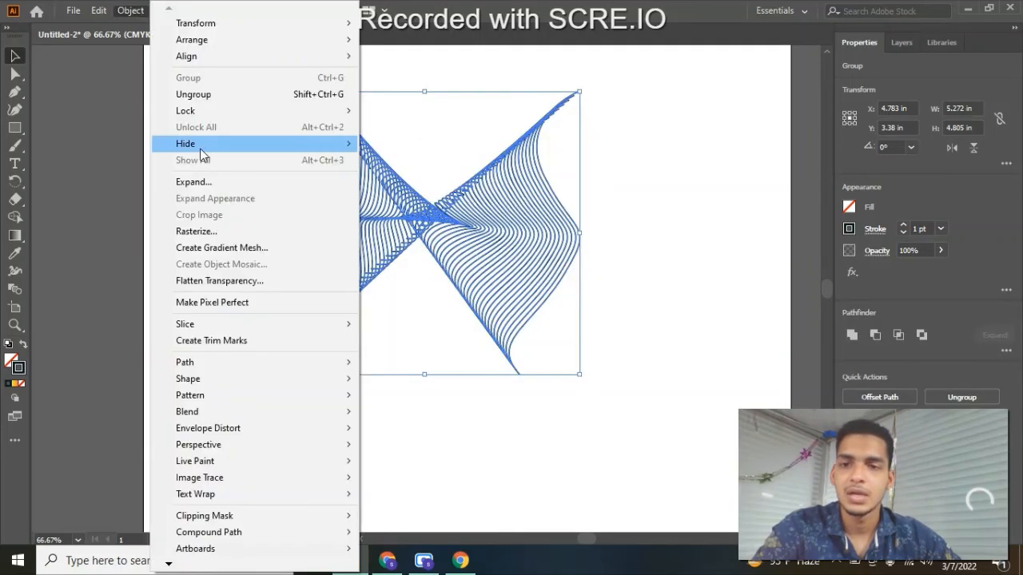
pyautogui.click(234, 186)
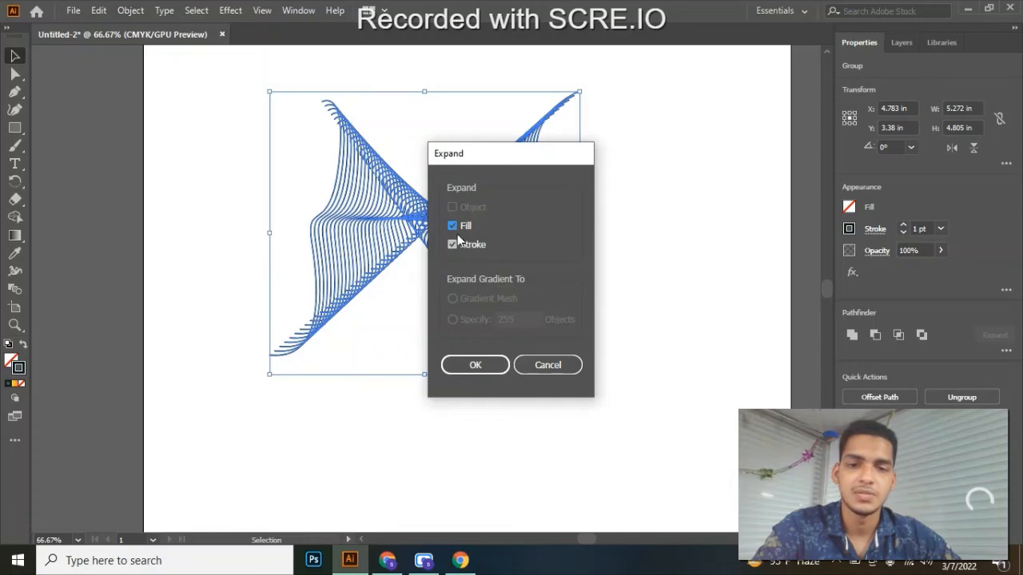
pyautogui.click(473, 365)
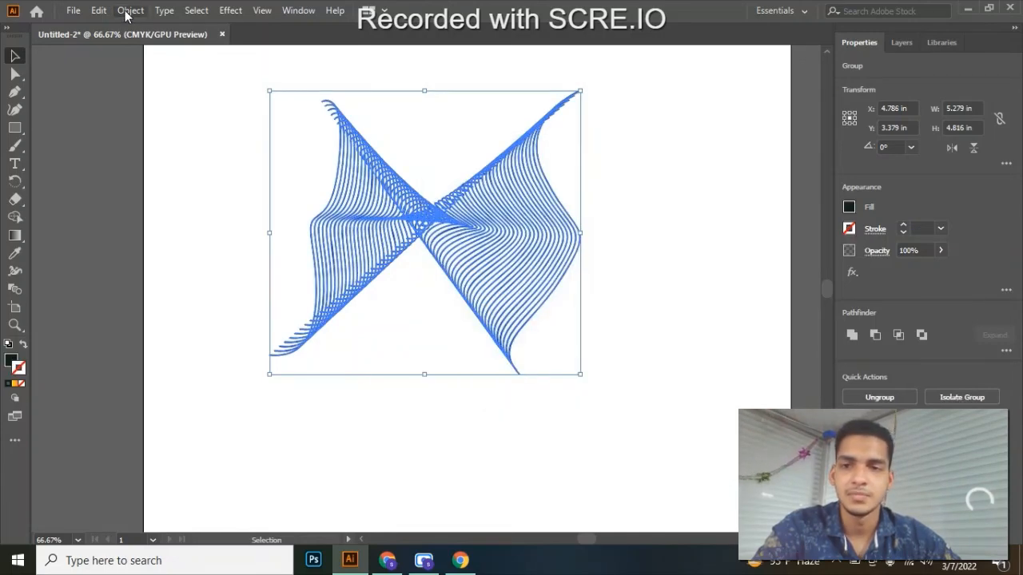
# Try to apply Expand again to the outlined group, then deselect it
pyautogui.click(128, 11)
pyautogui.click(275, 179)
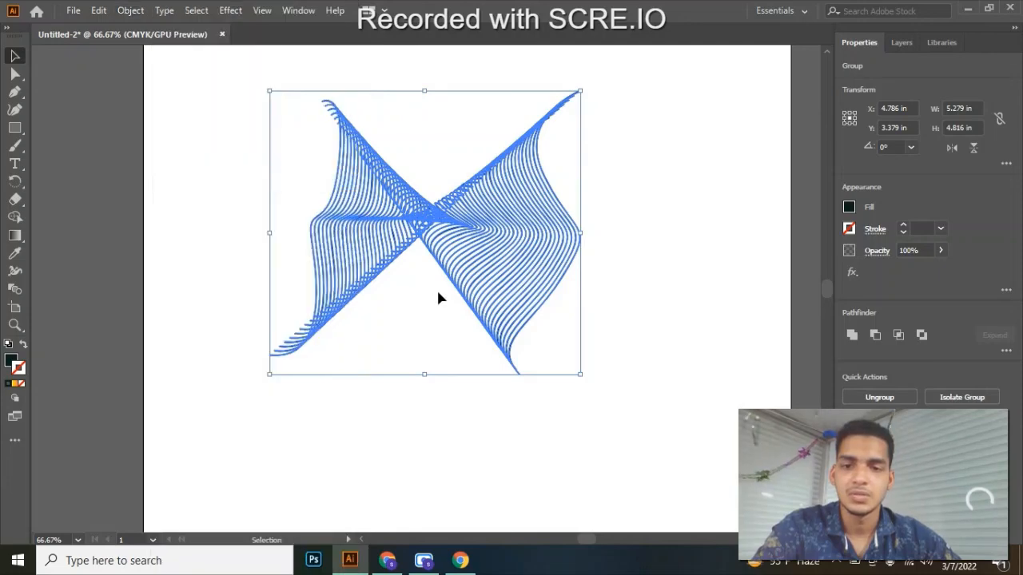
pyautogui.click(130, 10)
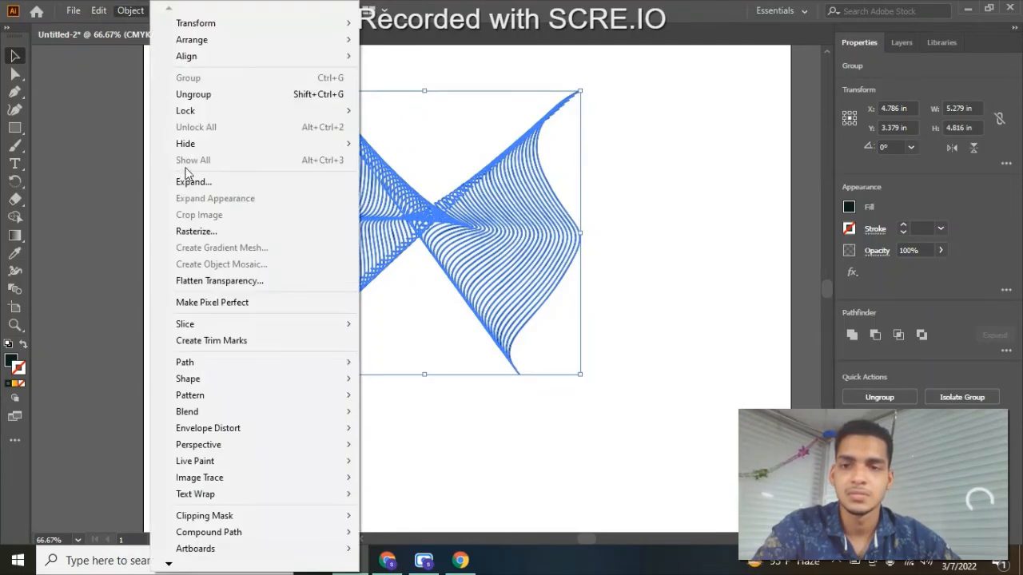
pyautogui.click(202, 182)
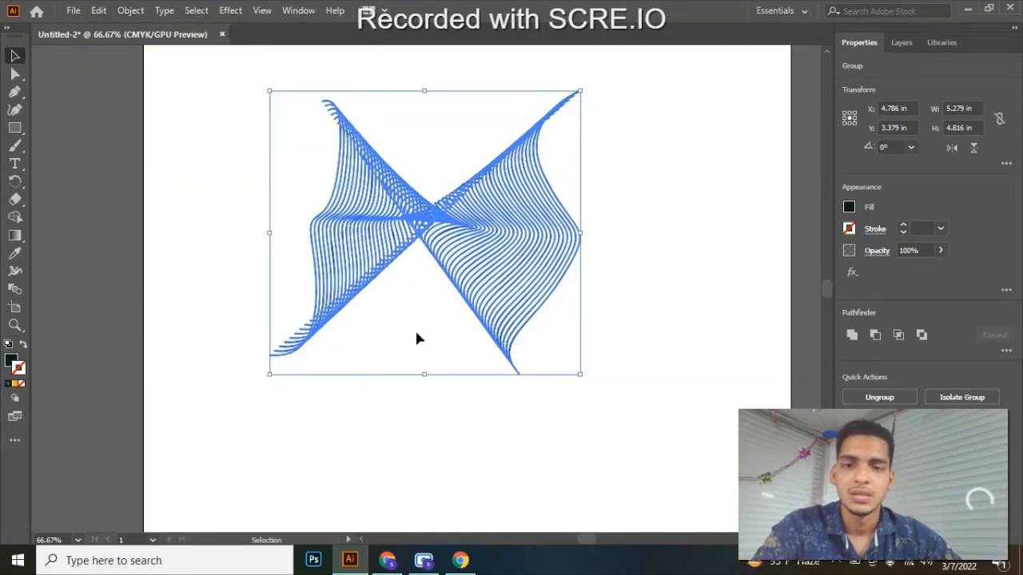
pyautogui.click(635, 147)
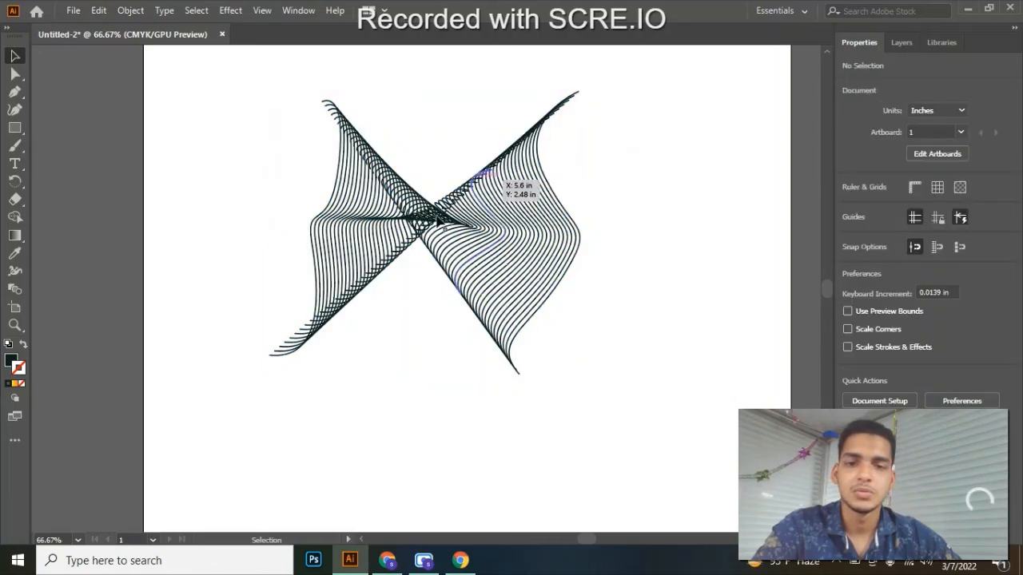
# Scale the expanded group down about its center to a very small size and deselect it
pyautogui.click(415, 210)
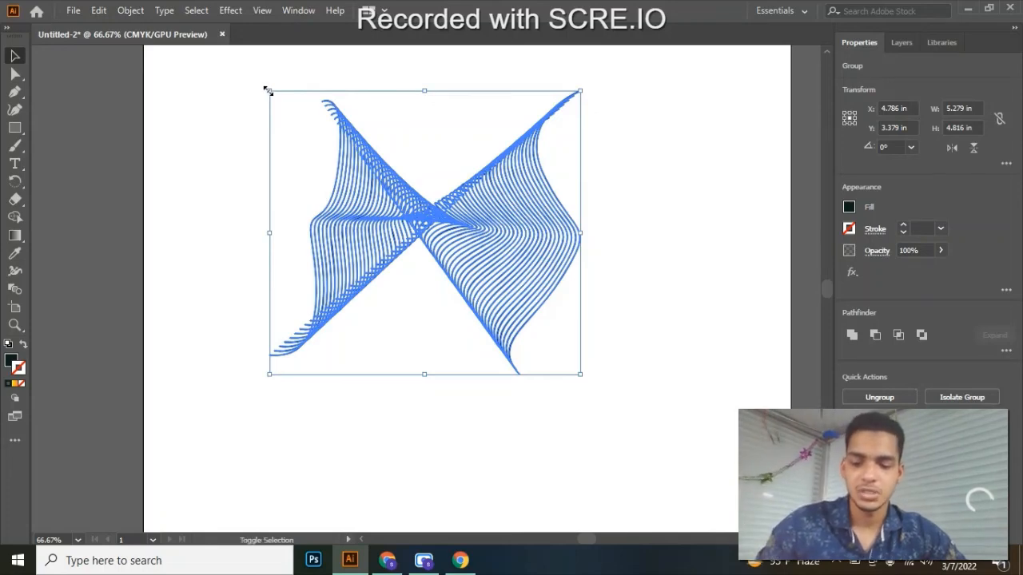
pyautogui.moveTo(268, 90); pyautogui.dragTo(409, 220)
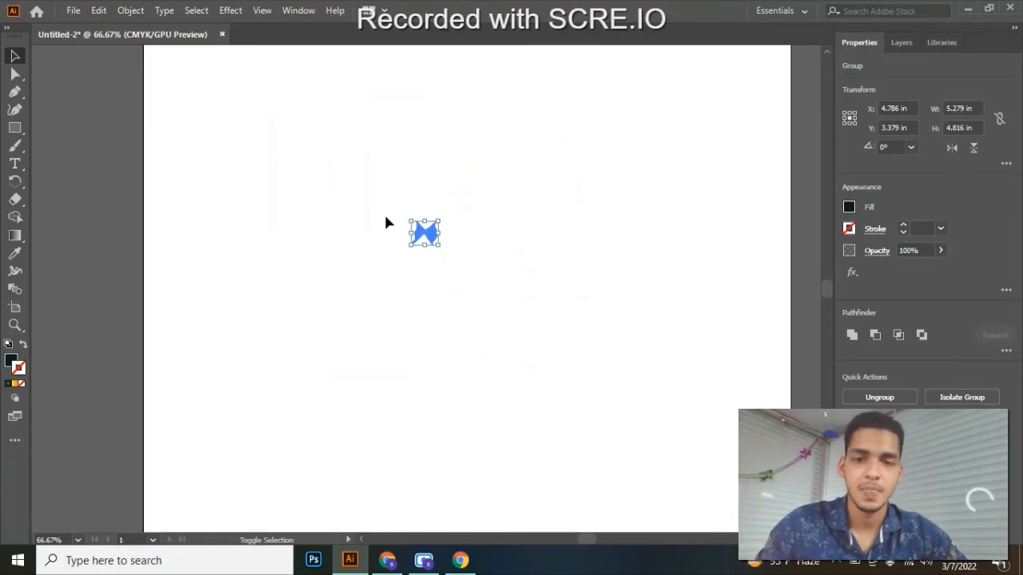
pyautogui.click(480, 210)
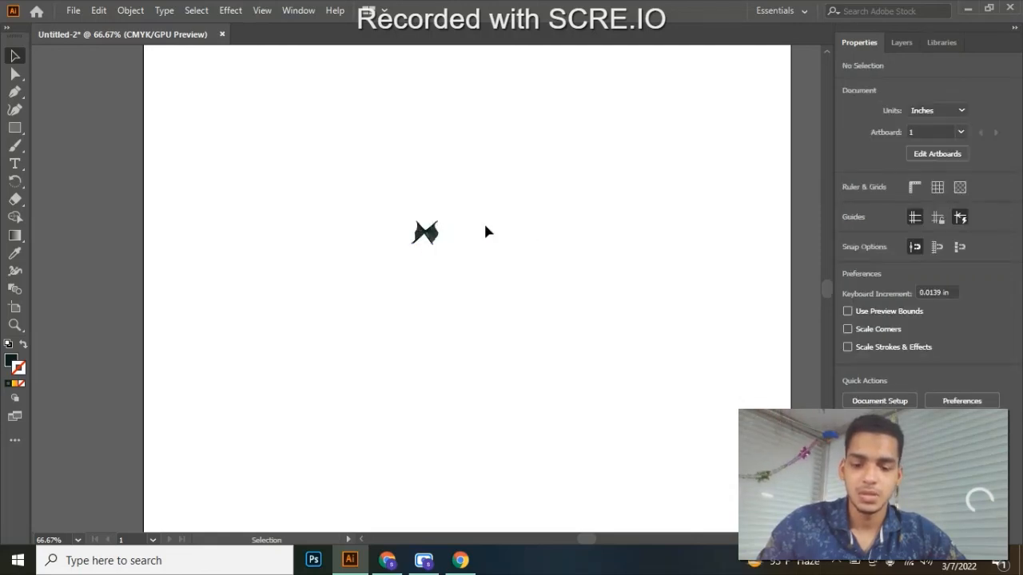
# Examine the shrunken expanded artwork close up to see how its line thickness and spacing scaled
pyautogui.scroll(5, 485, 231)
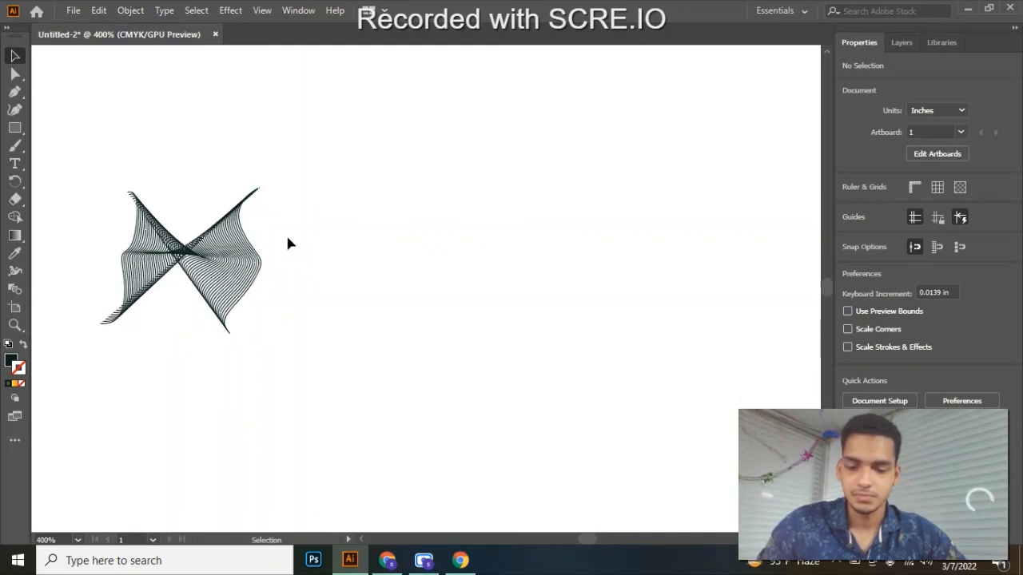
pyautogui.moveTo(287, 237); pyautogui.dragTo(544, 237)
pyautogui.press('space')
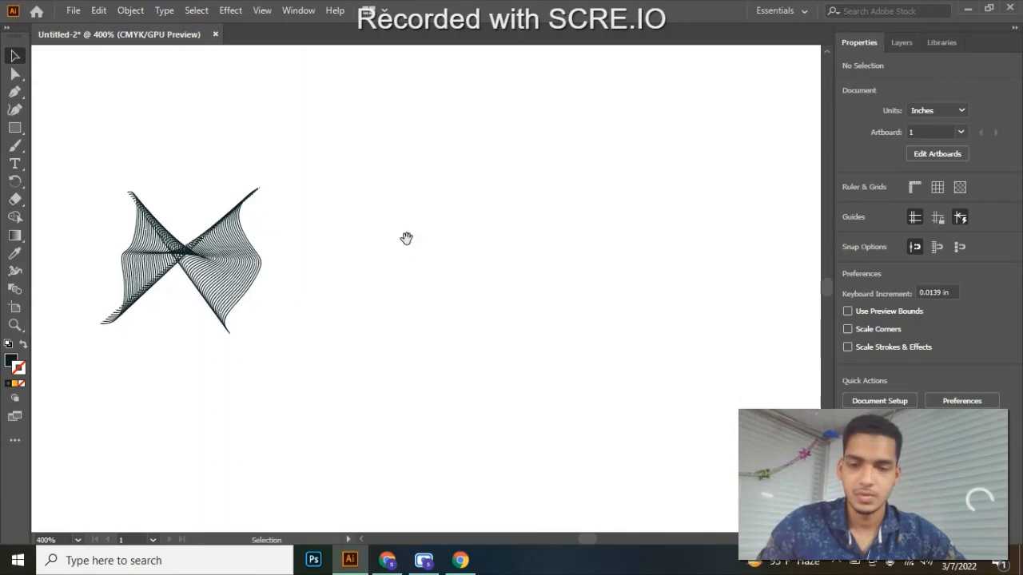
pyautogui.moveTo(407, 239); pyautogui.dragTo(694, 241)
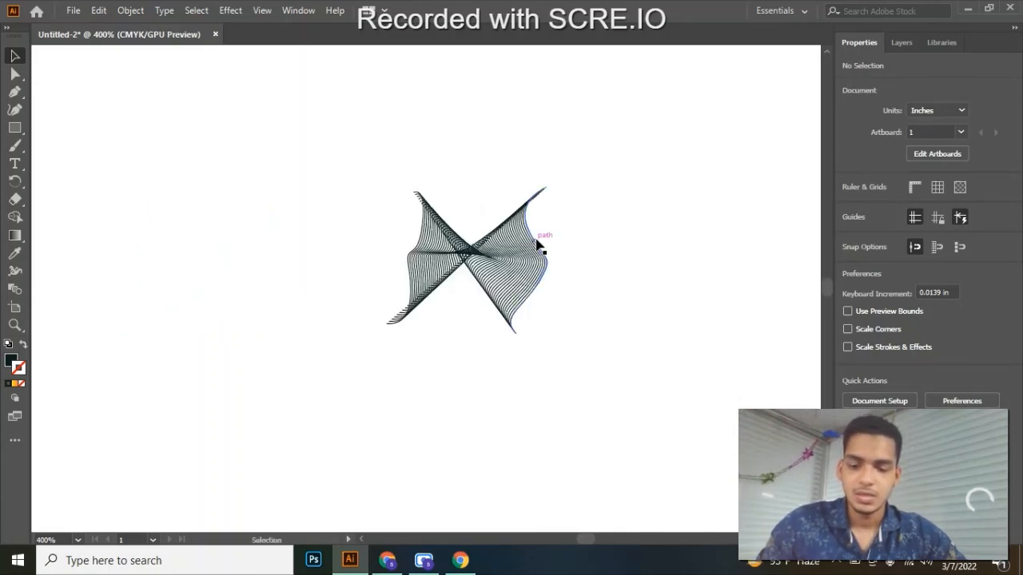
pyautogui.scroll(3, 537, 245)
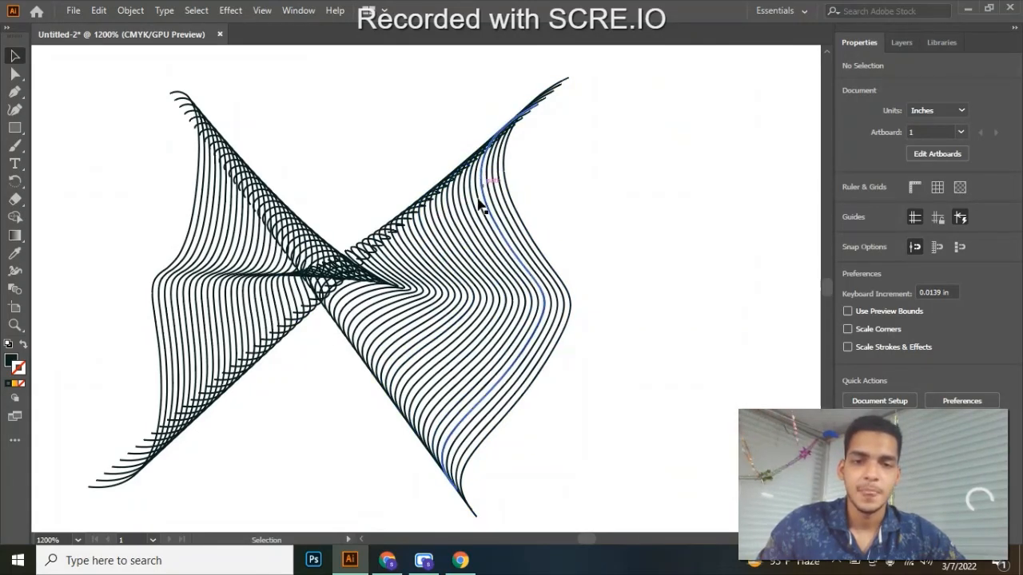
pyautogui.scroll(-5, 447, 254)
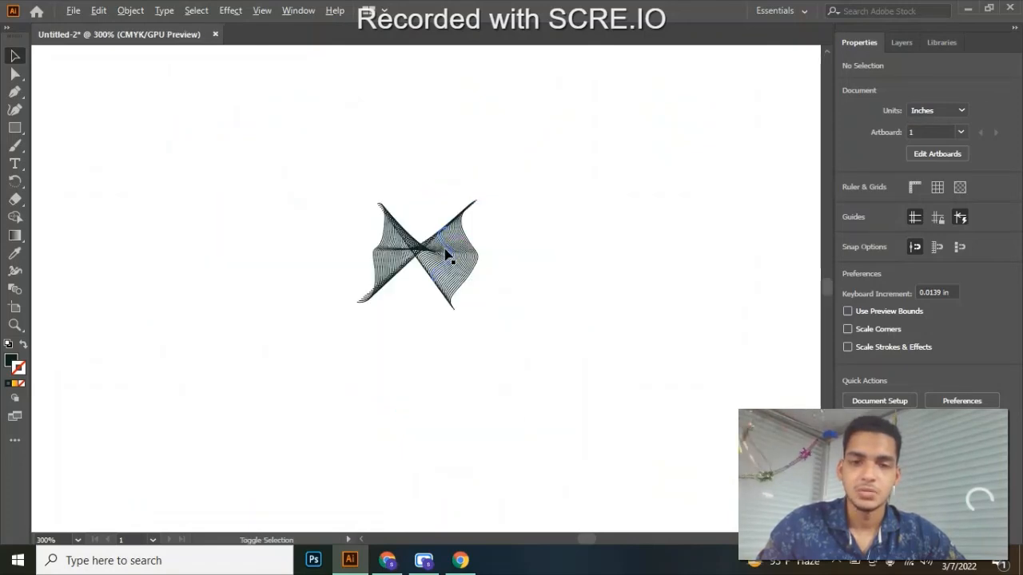
pyautogui.scroll(-5, 446, 254)
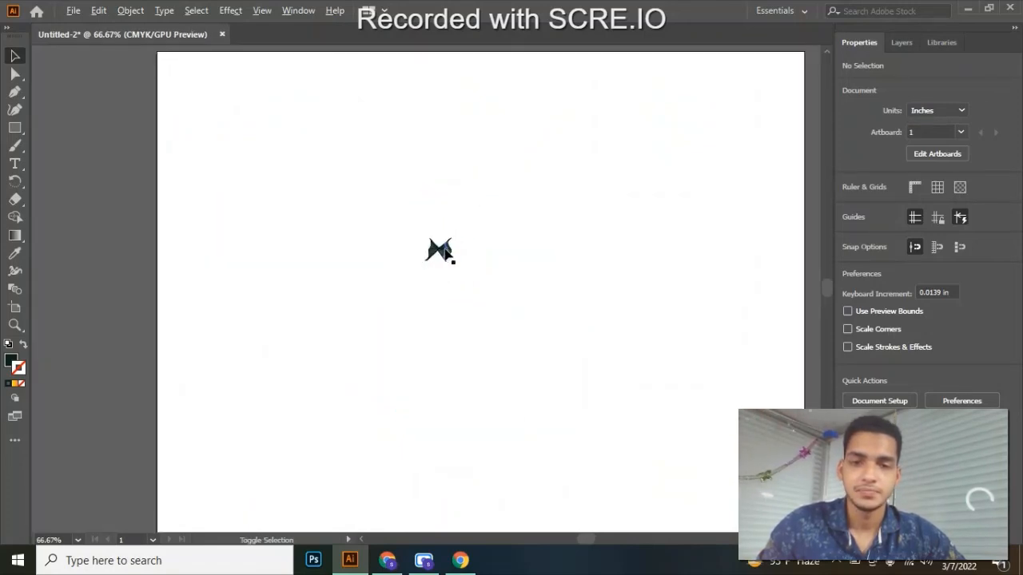
# Scale the expanded group up about its center to roughly 5.94 by 5.41 in and leave it deselected
pyautogui.click(436, 250)
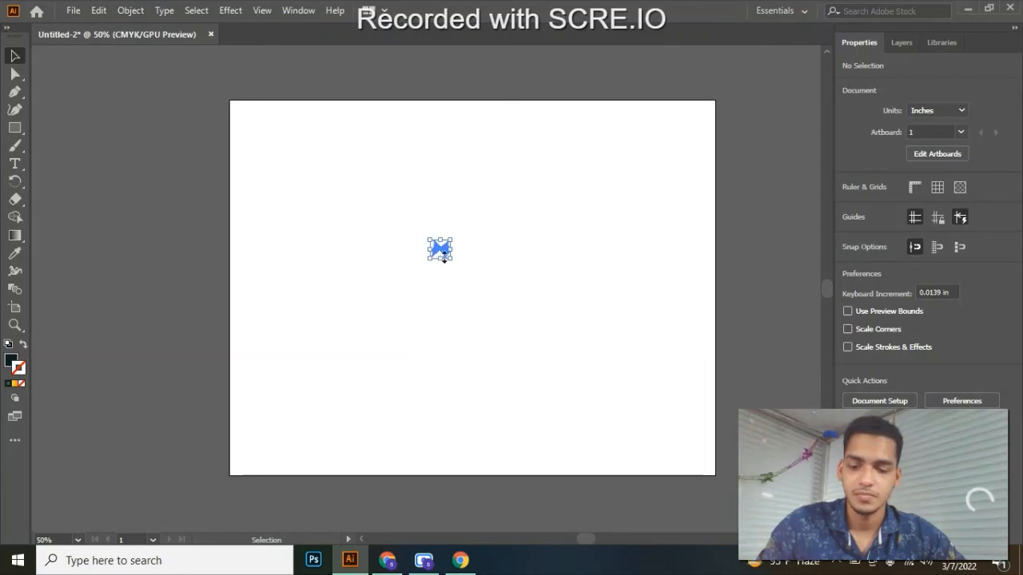
pyautogui.moveTo(449, 264); pyautogui.dragTo(571, 456)
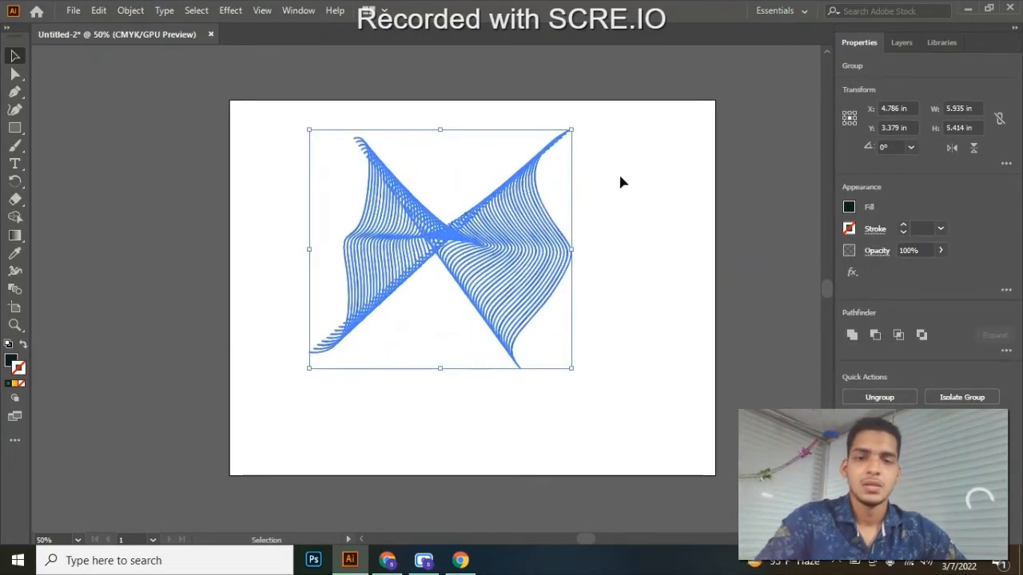
pyautogui.click(578, 177)
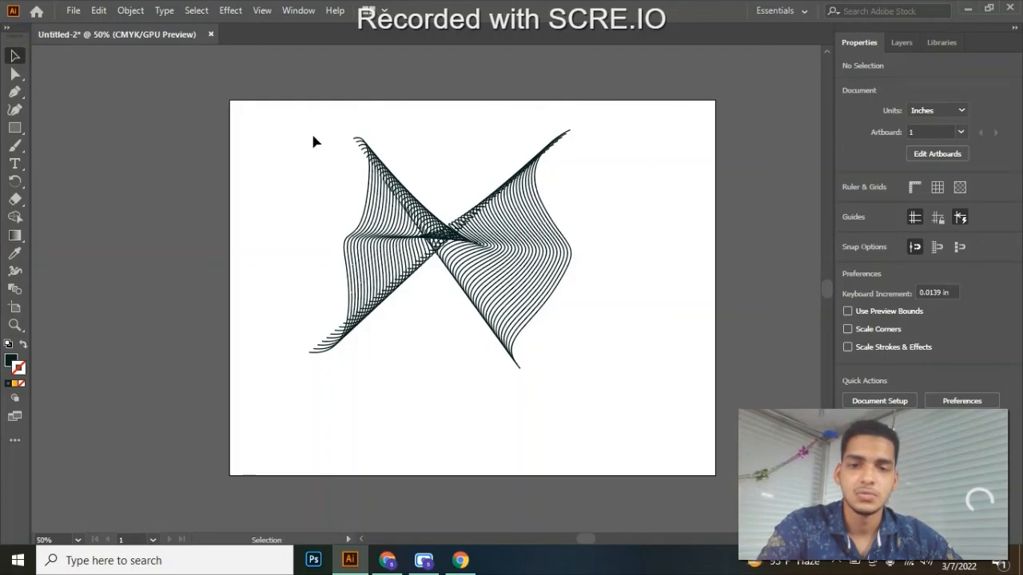
pyautogui.moveTo(312, 141); pyautogui.dragTo(592, 434)
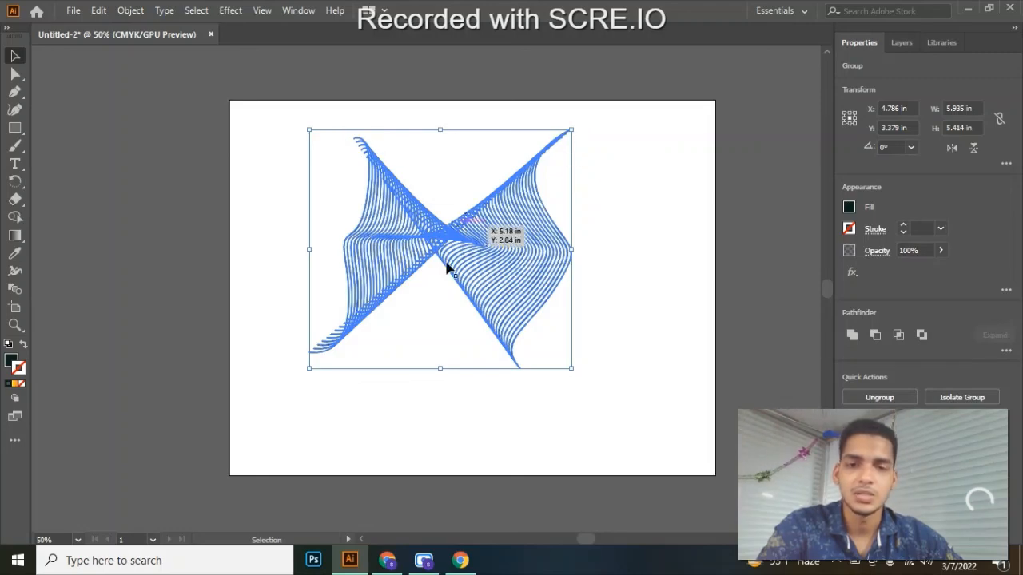
pyautogui.click(644, 134)
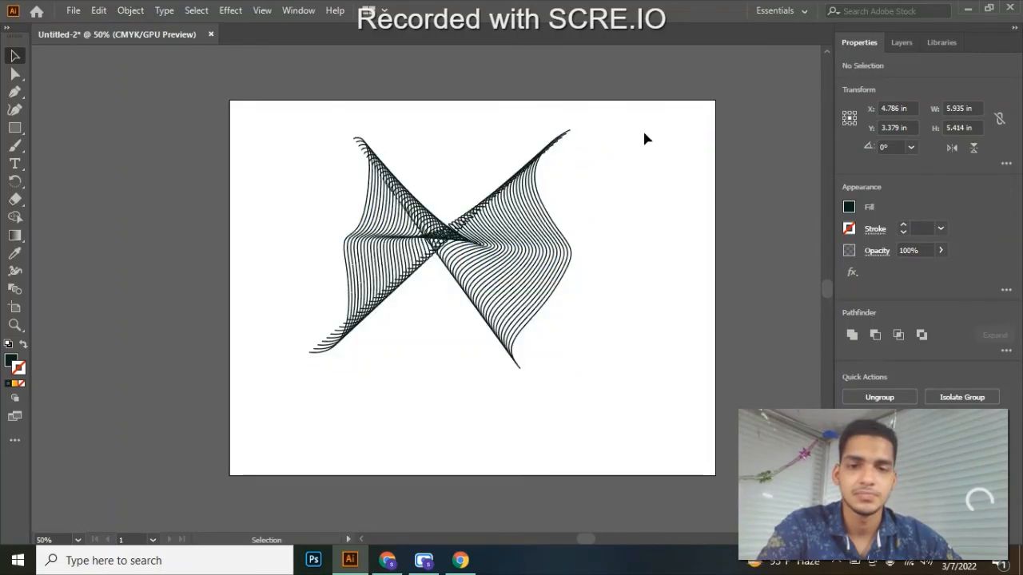